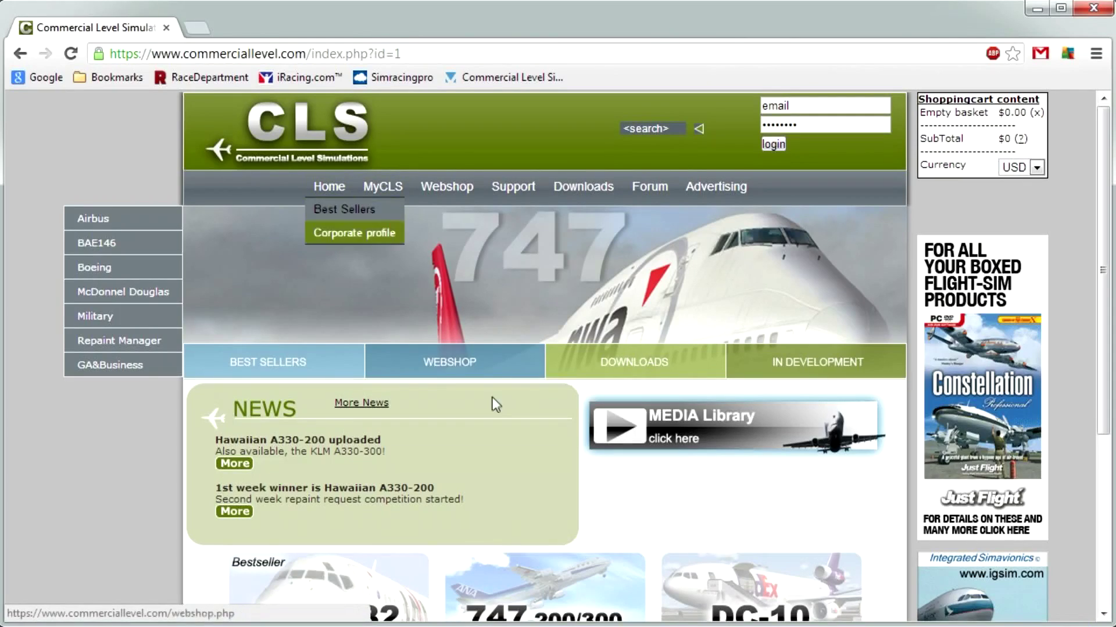
# Look over the CLS home page, including the product categories and the news about newly uploaded liveries
pyautogui.click(32, 339)
pyautogui.moveTo(105, 343)
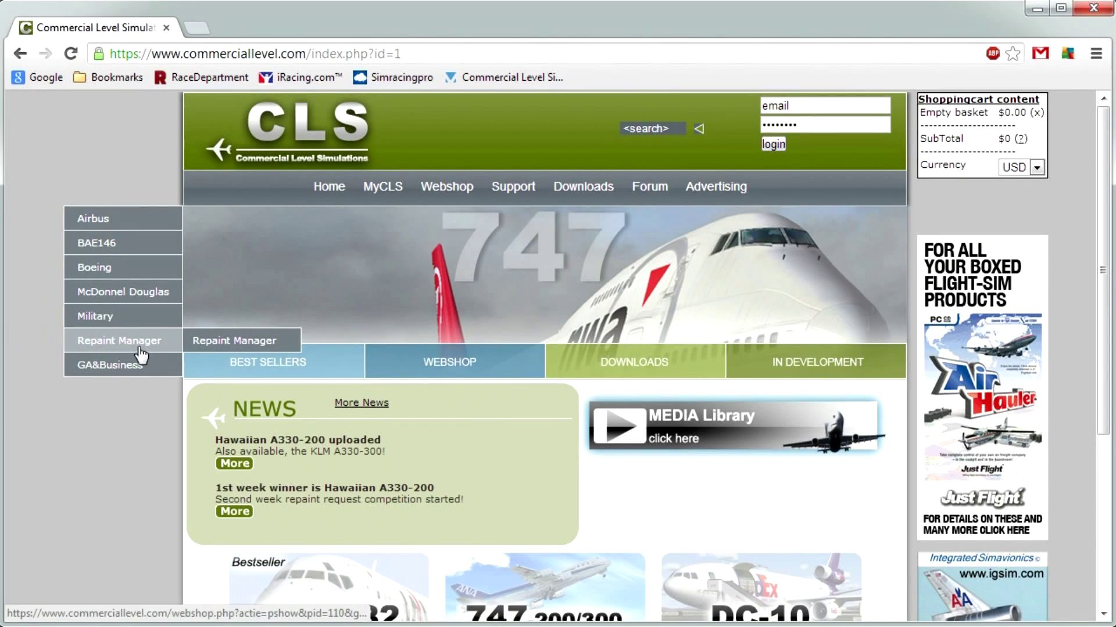
pyautogui.click(46, 121)
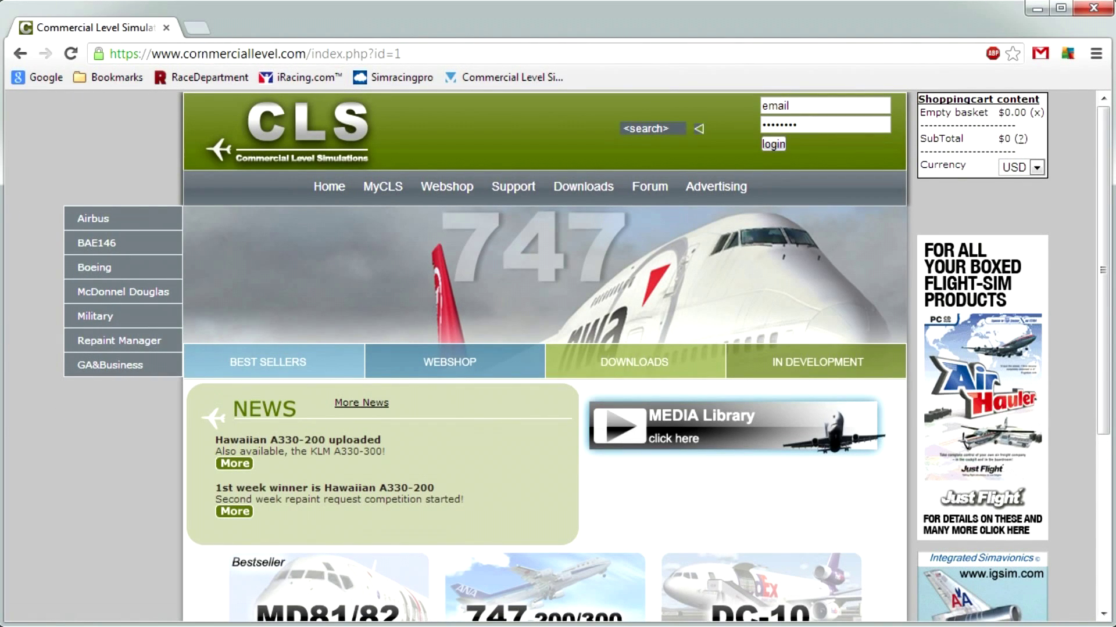
pyautogui.moveTo(114, 341)
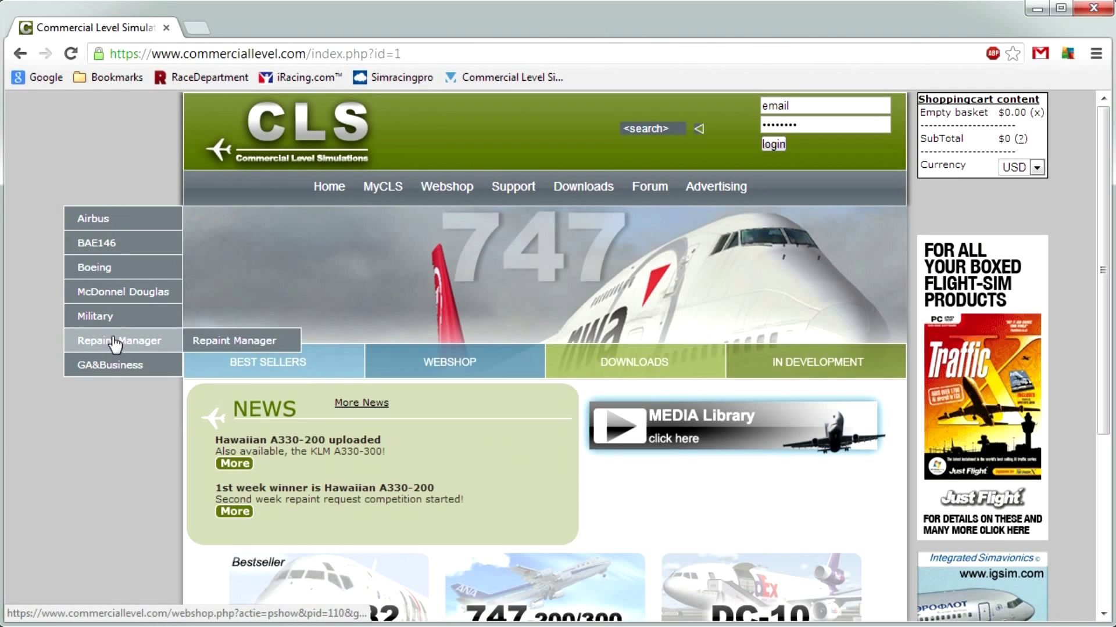
pyautogui.click(85, 462)
pyautogui.scroll(-3, 99, 467)
pyautogui.scroll(-2, 100, 458)
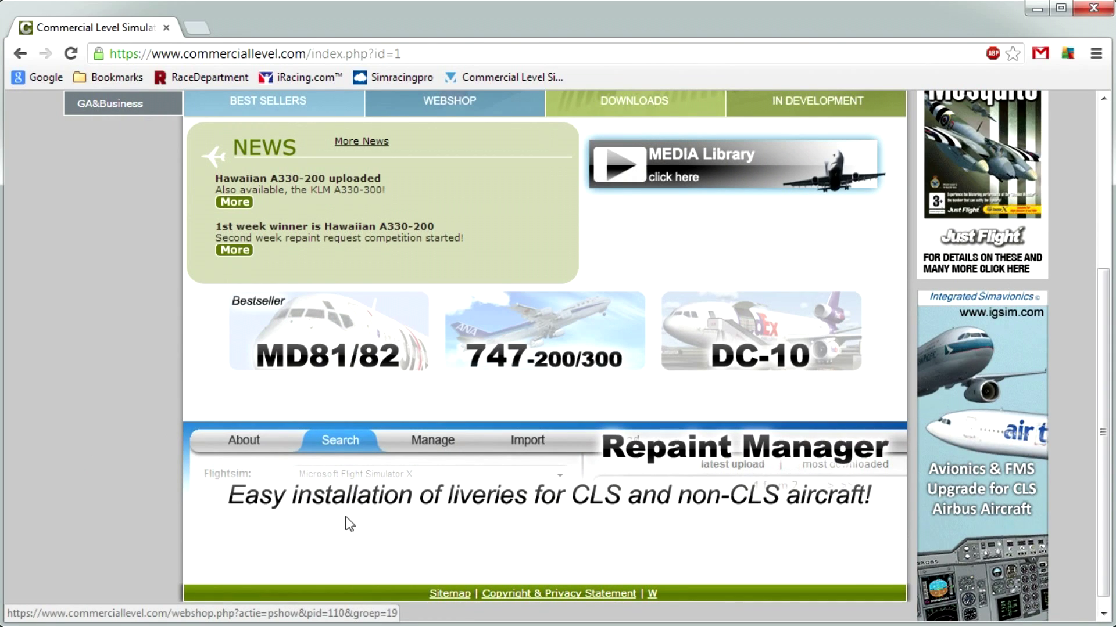
pyautogui.scroll(4, 125, 434)
pyautogui.scroll(-2, 37, 442)
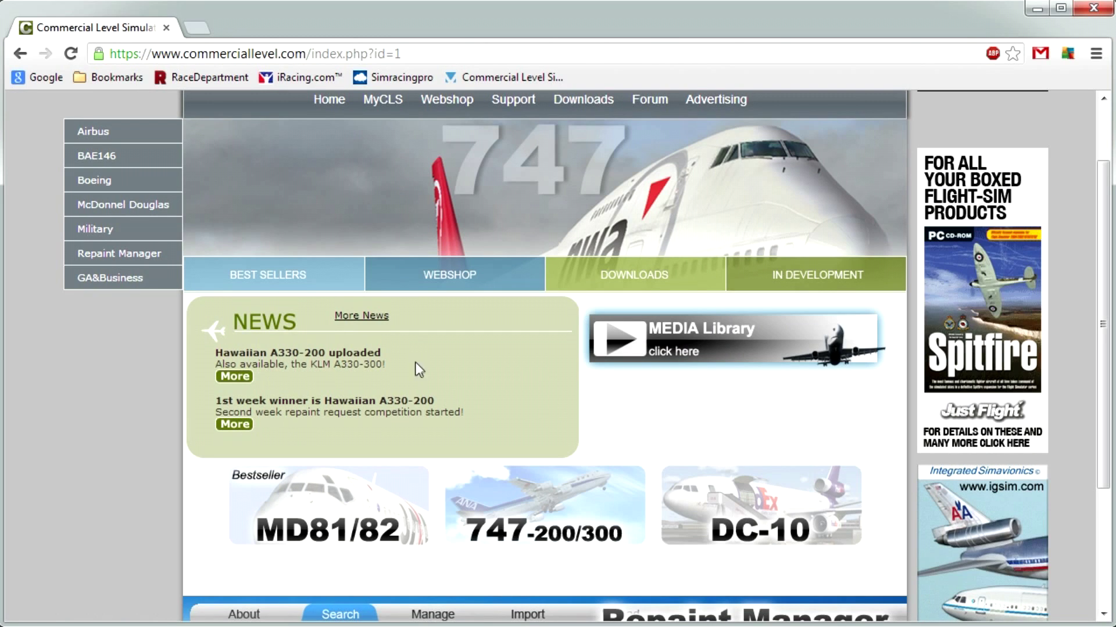
pyautogui.moveTo(347, 367); pyautogui.dragTo(216, 352)
pyautogui.click(383, 366)
pyautogui.scroll(2, 120, 323)
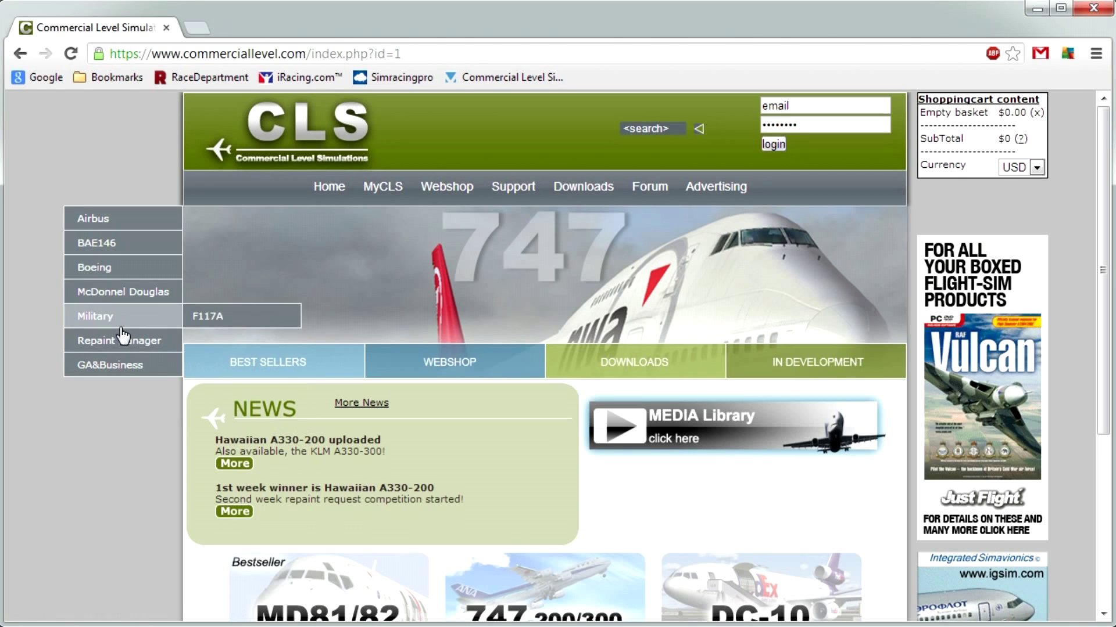
# Open the Repaint Manager product page in the CLS webshop and review its one-year licence price and description
pyautogui.moveTo(124, 347)
pyautogui.click(227, 347)
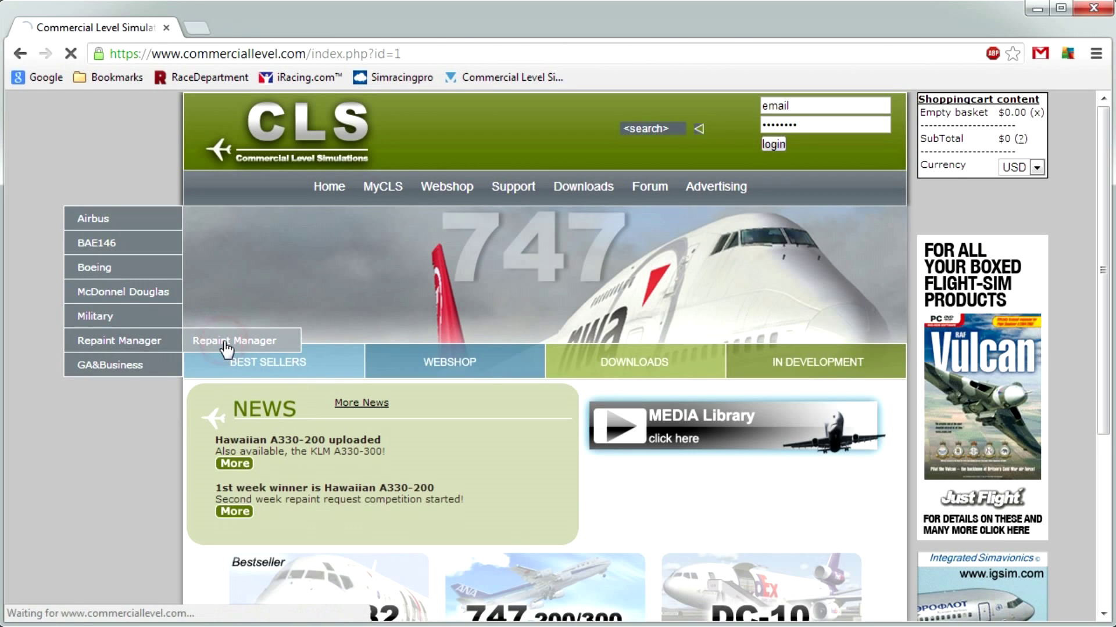
pyautogui.scroll(-3, 578, 430)
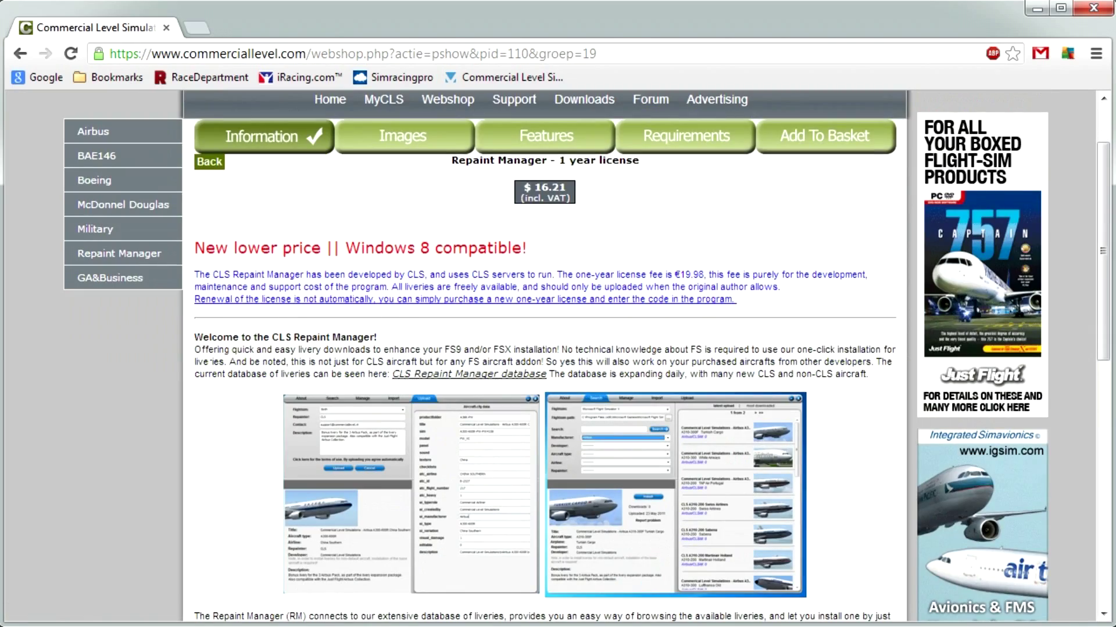
pyautogui.scroll(3, 578, 430)
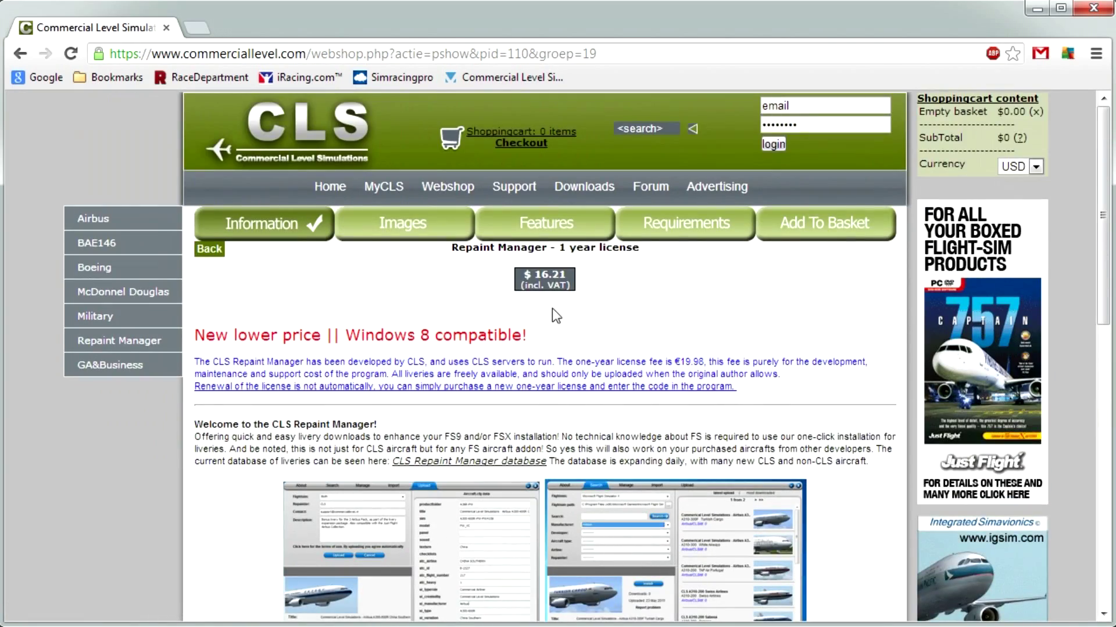
pyautogui.scroll(-2, 552, 309)
# Search Google for "xe" in a new browser tab and open the XE currency site
pyautogui.click(185, 33)
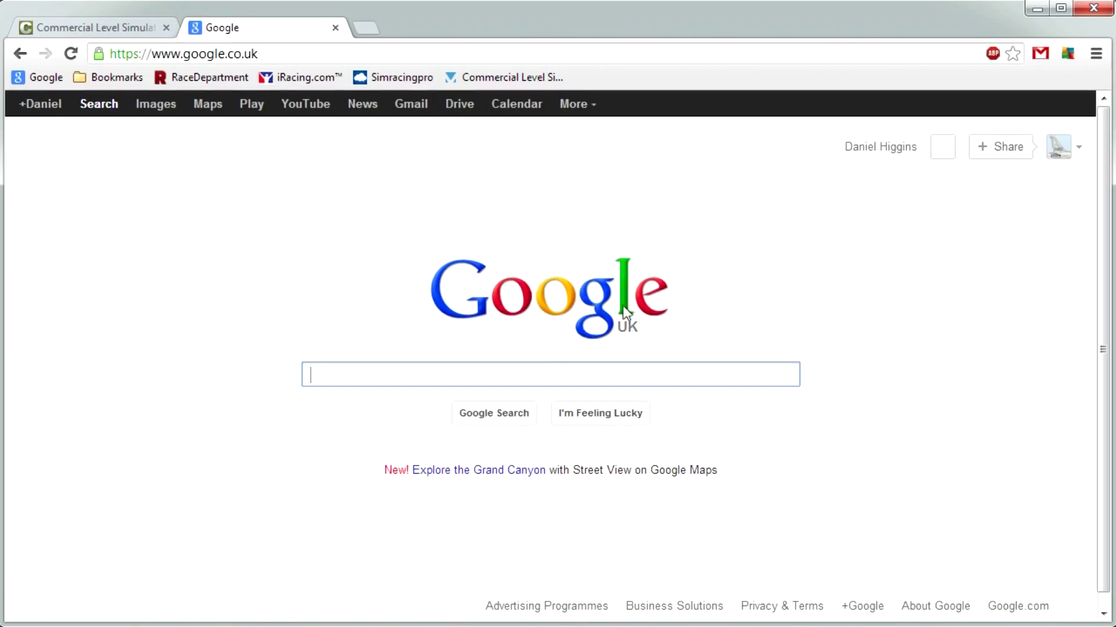
pyautogui.click(479, 376)
pyautogui.write('xe')
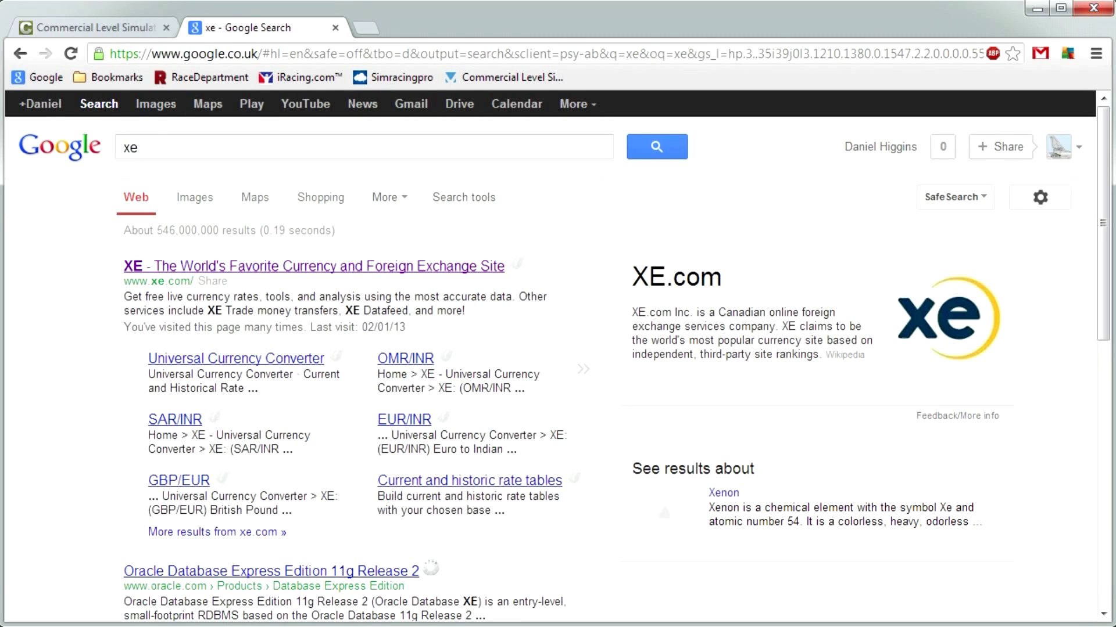
pyautogui.click(358, 267)
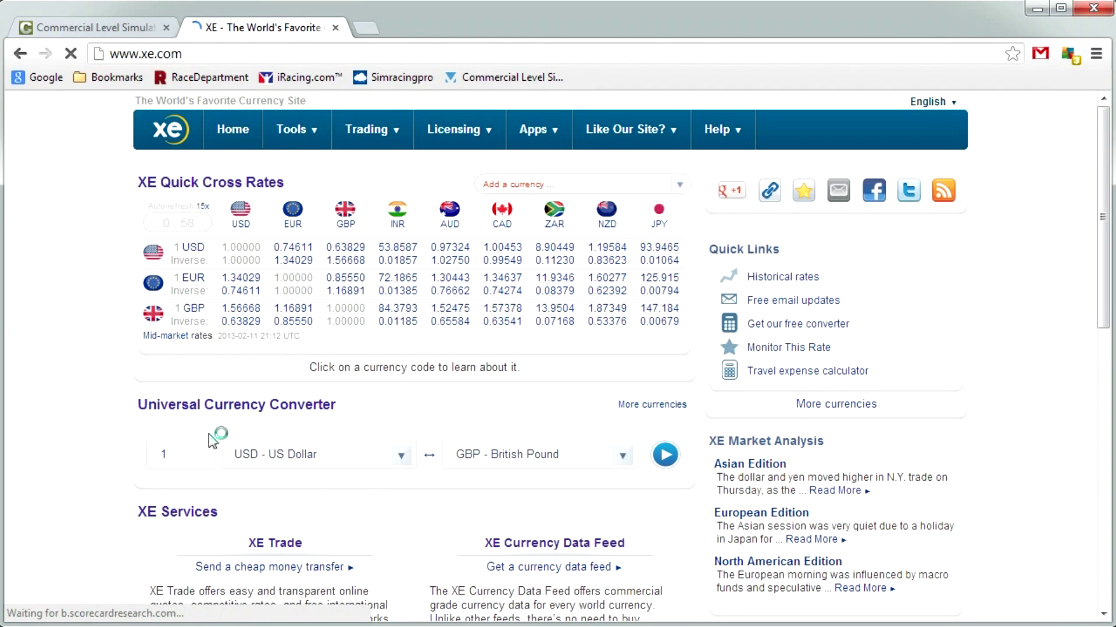
# Convert 16 US dollars to British pounds with the XE currency converter
pyautogui.click(173, 458)
pyautogui.write('16')
pyautogui.click(665, 456)
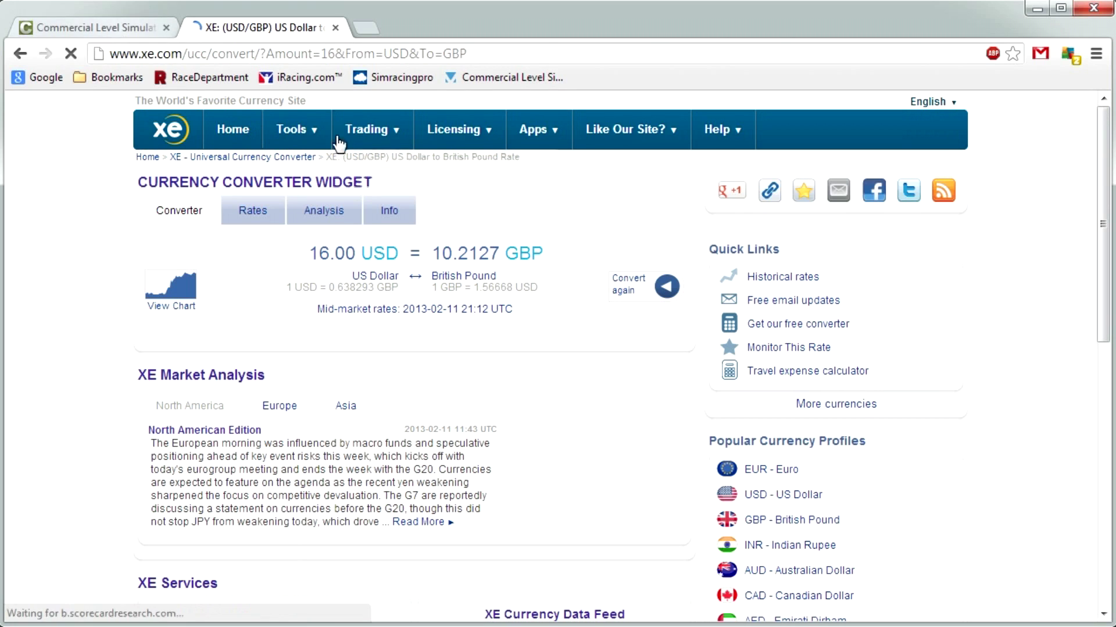
# Return to the XE converter and convert 16 US dollars to euros
pyautogui.click(22, 56)
pyautogui.click(529, 455)
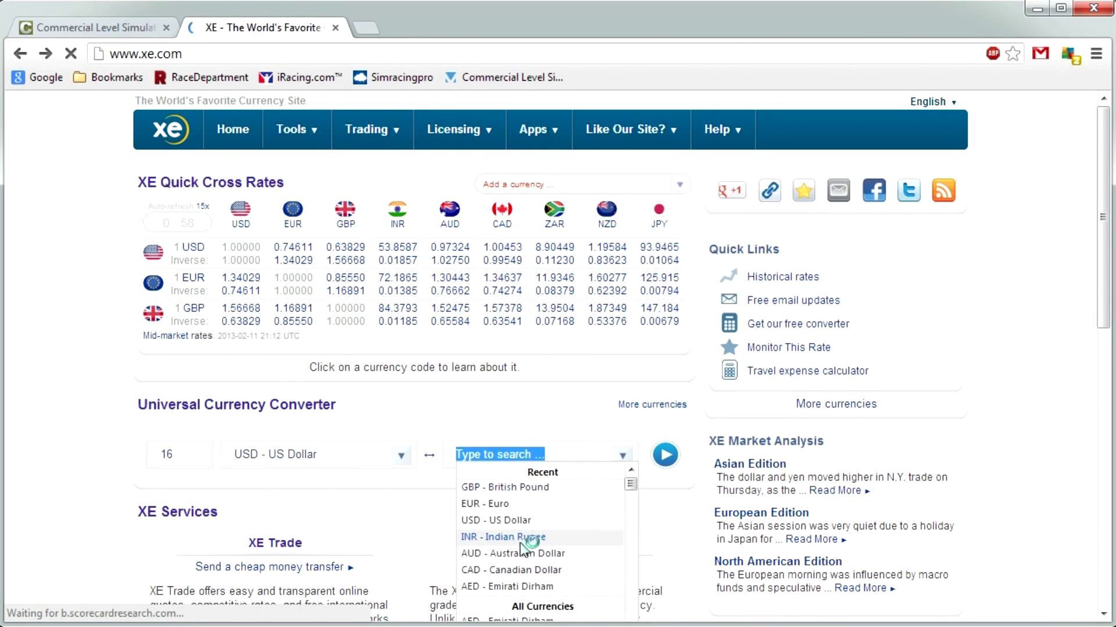
pyautogui.click(516, 504)
pyautogui.click(665, 454)
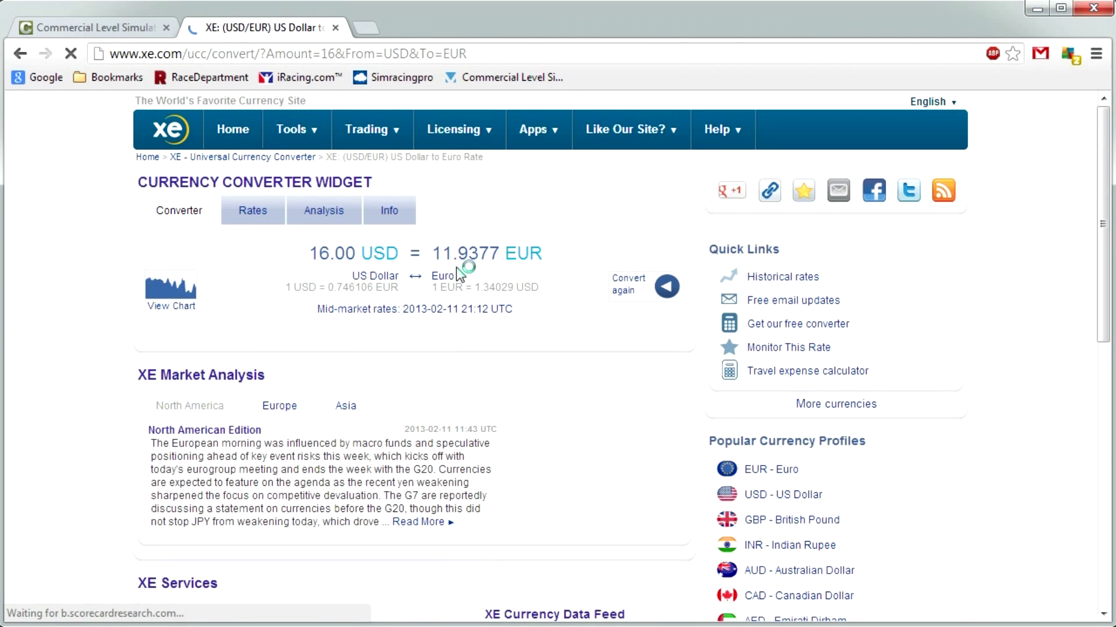
# Compare the euro conversion with the Repaint Manager product page, close the XE page and review the product description
pyautogui.click(111, 27)
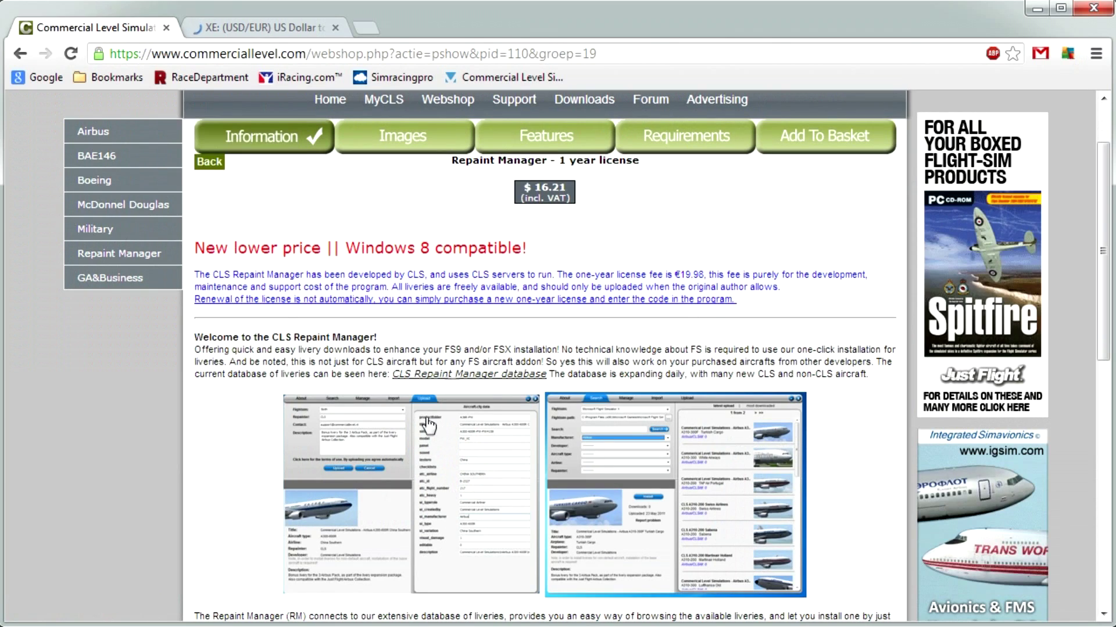
pyautogui.click(254, 27)
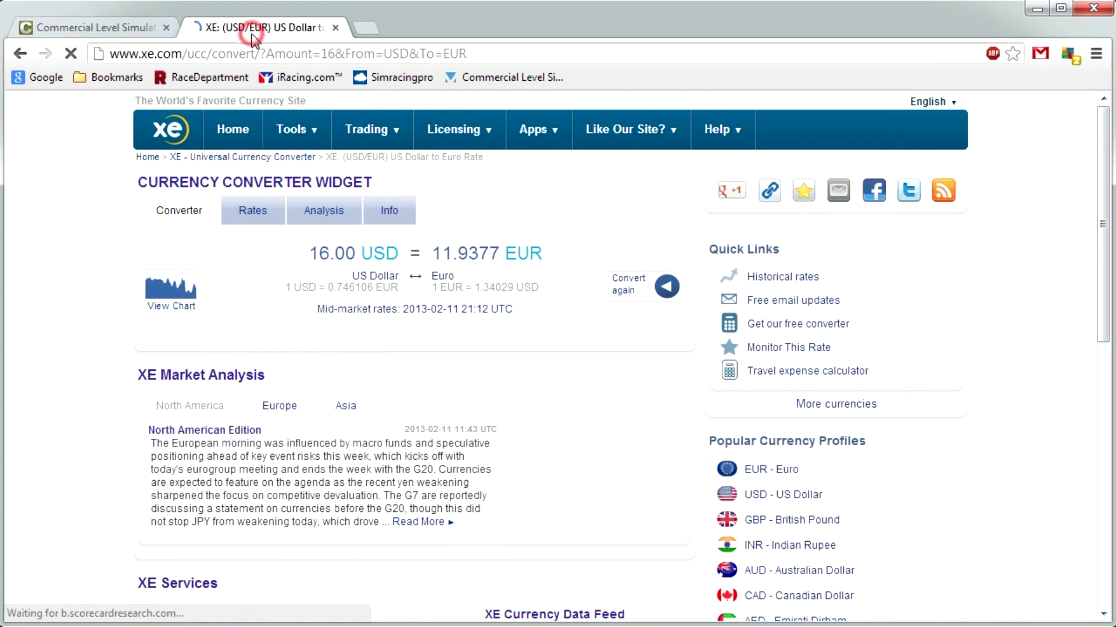
pyautogui.click(335, 27)
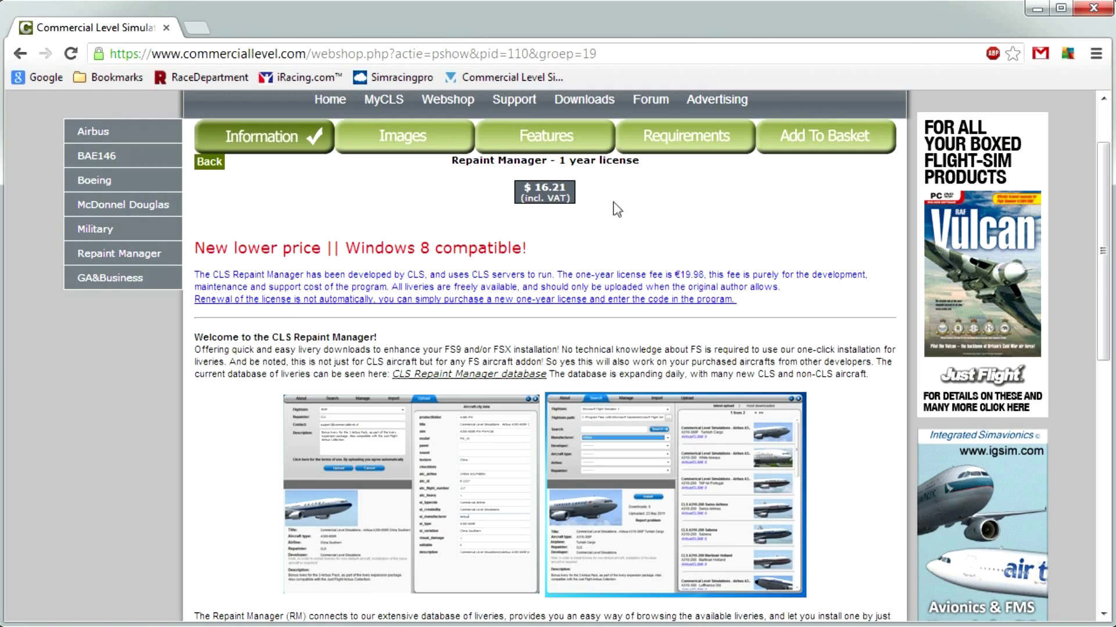
pyautogui.scroll(-2, 545, 348)
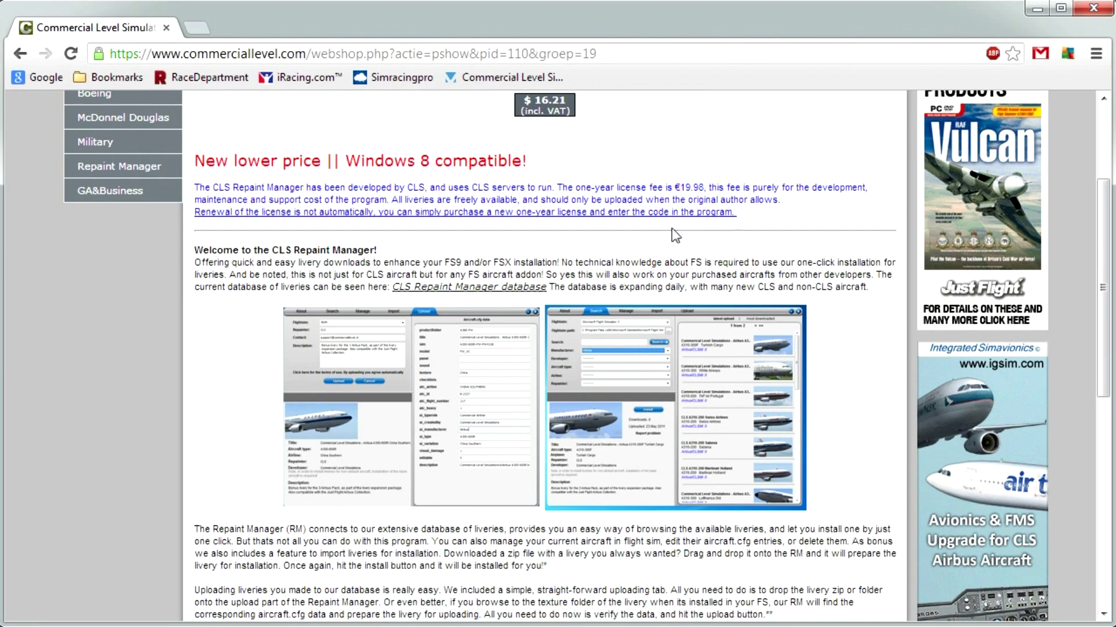
pyautogui.scroll(2, 675, 235)
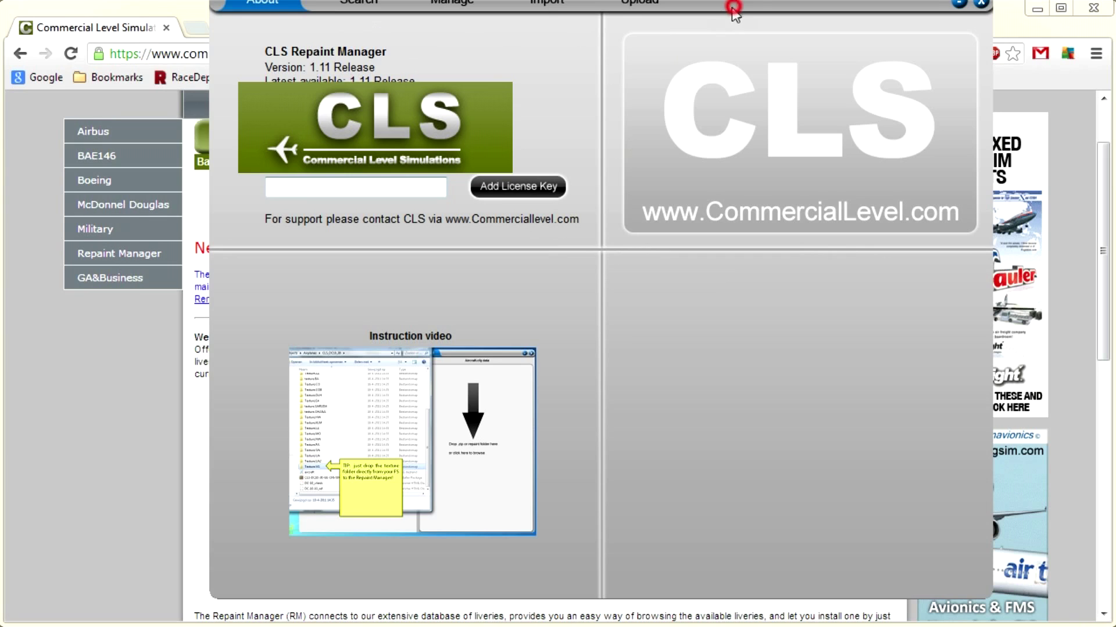
# Switch to the CLS Repaint Manager program, view its About page and show the latest uploaded liveries in its search
pyautogui.click(1037, 9)
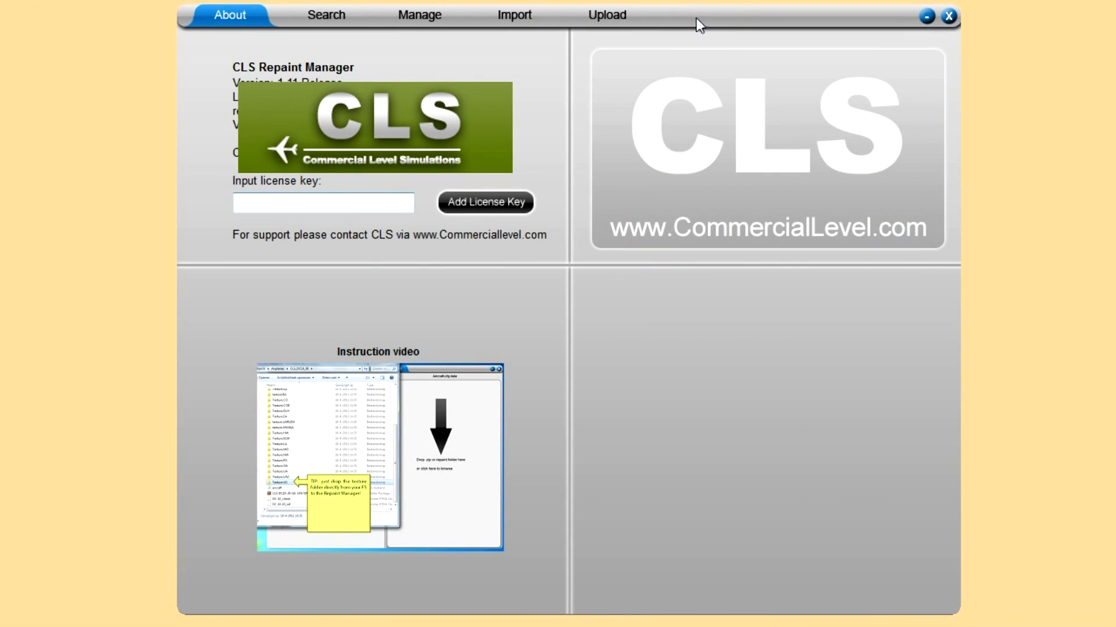
pyautogui.click(332, 17)
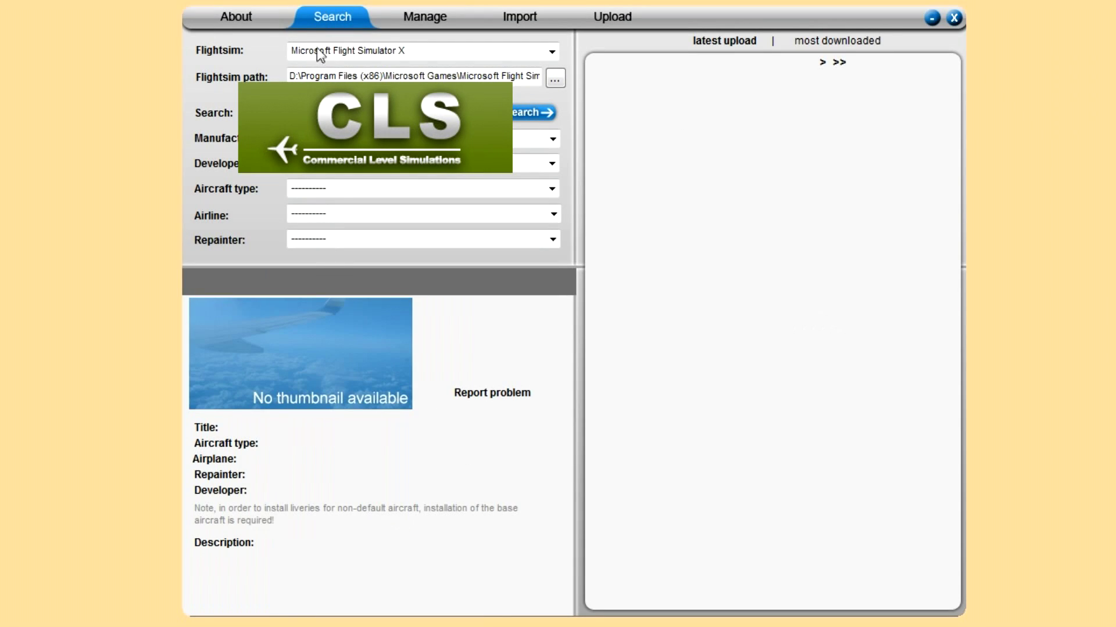
pyautogui.click(228, 21)
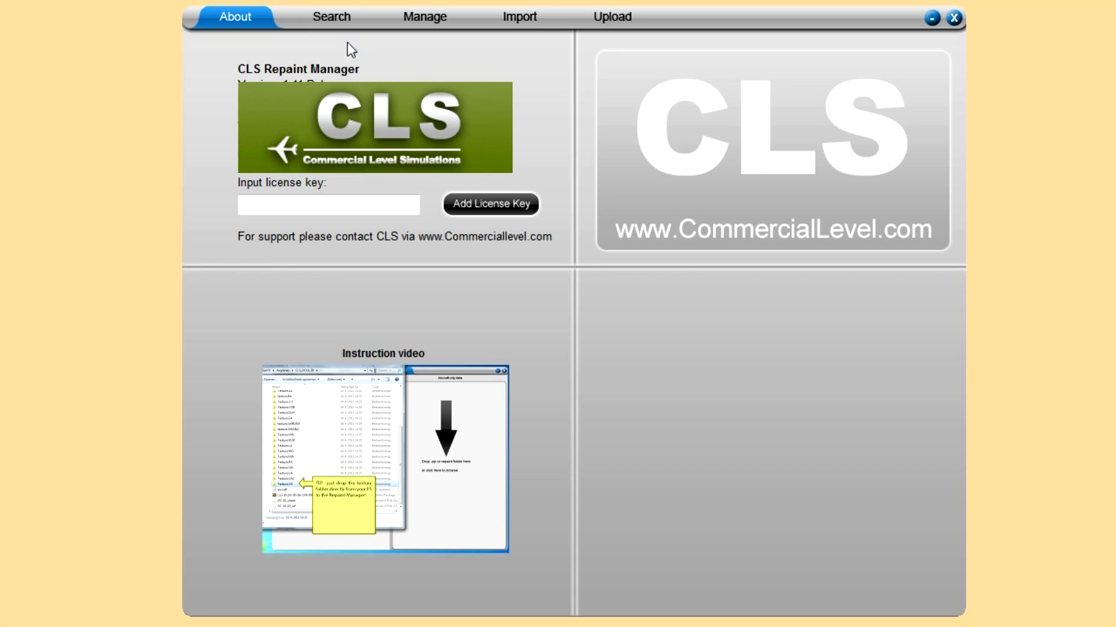
pyautogui.click(328, 16)
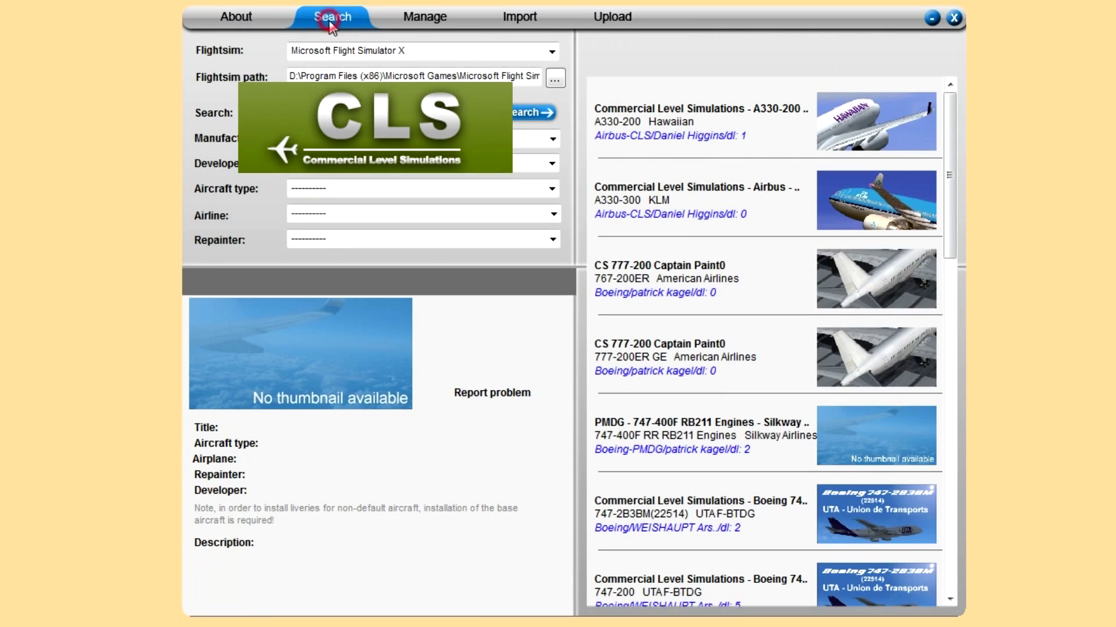
pyautogui.click(739, 41)
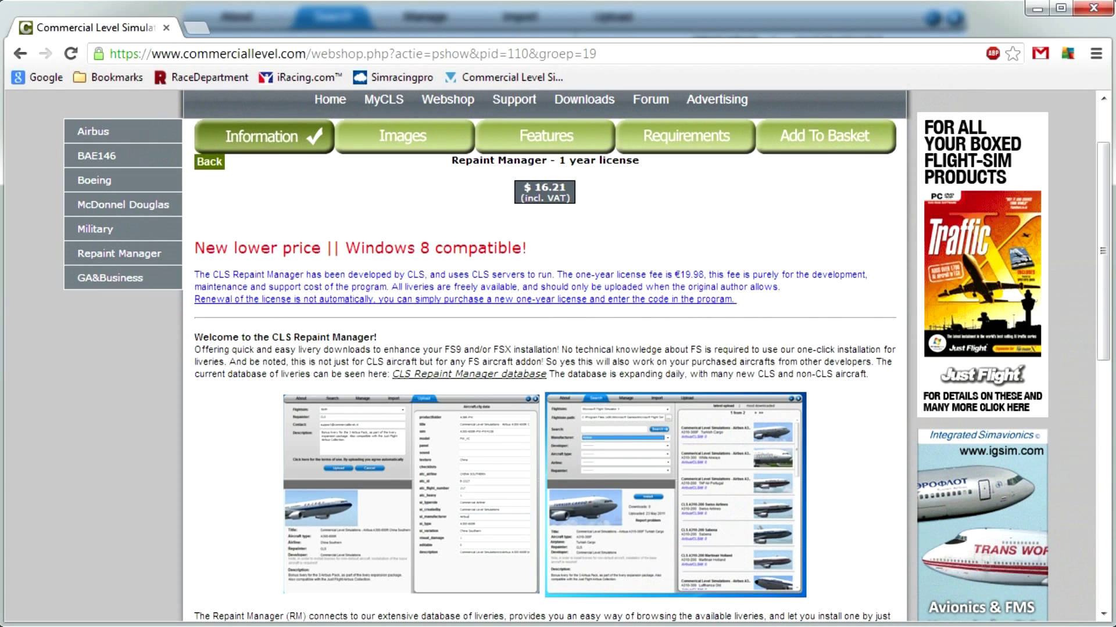
# Open the CLS Repaint Manager database from the product page in a separate browser tab and look through its livery list
pyautogui.middleClick(471, 377)
pyautogui.click(269, 23)
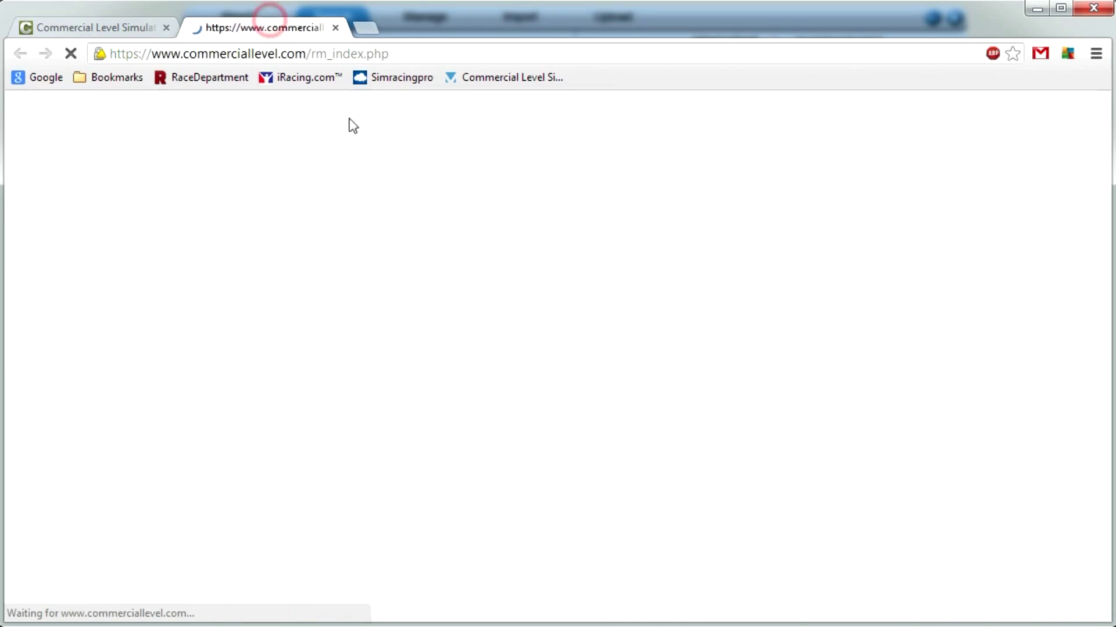
pyautogui.scroll(-12, 642, 378)
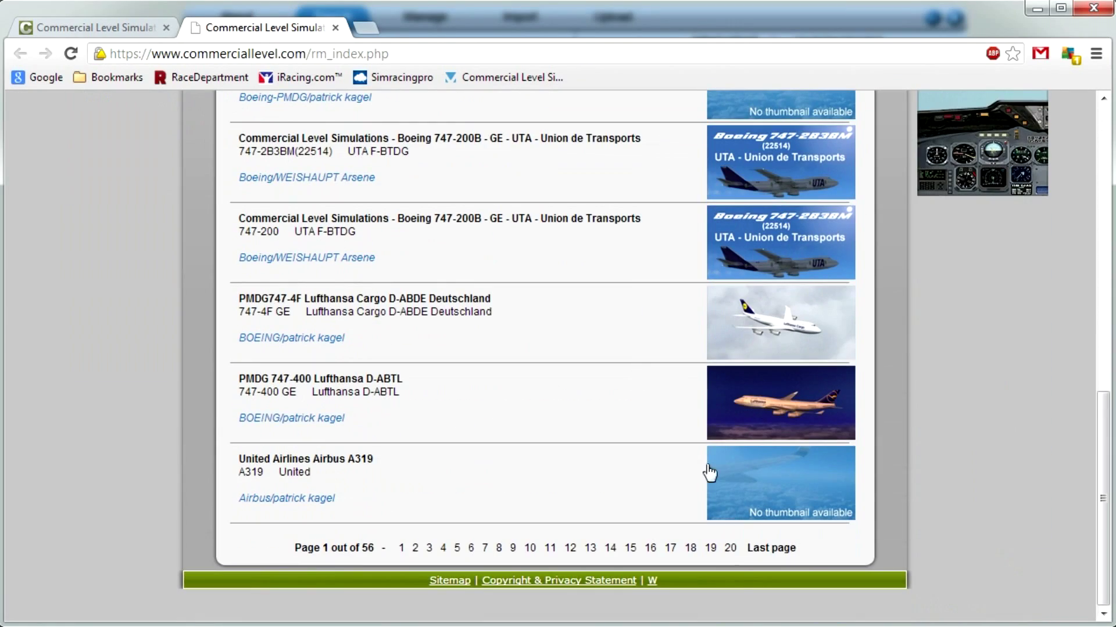
pyautogui.click(681, 546)
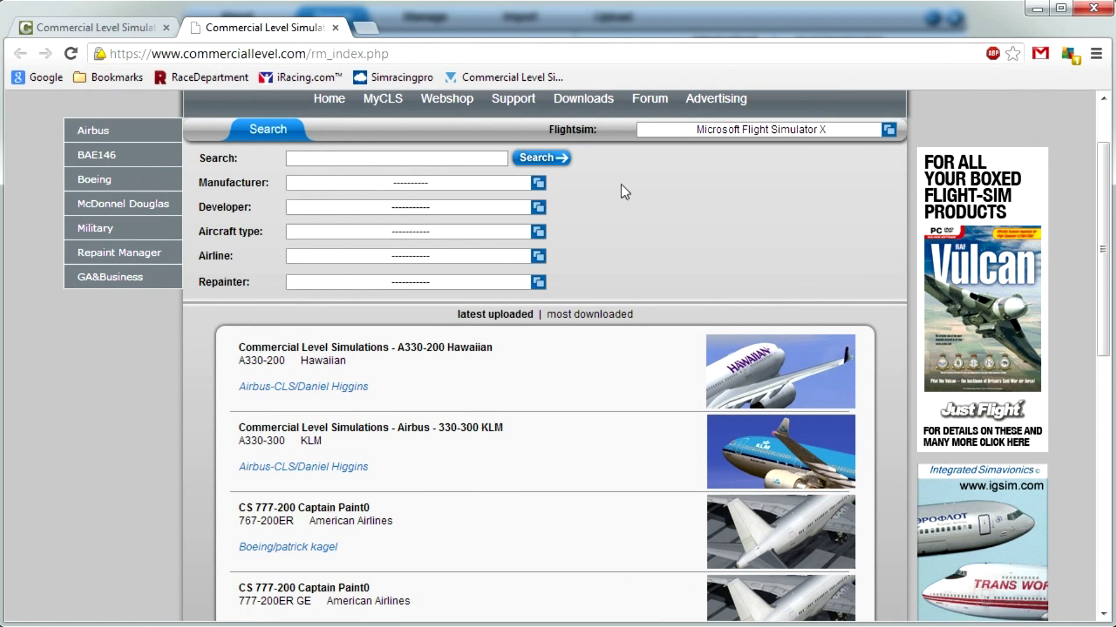
# Filter the online livery database by manufacturer Boeing and developer PMDG
pyautogui.click(398, 159)
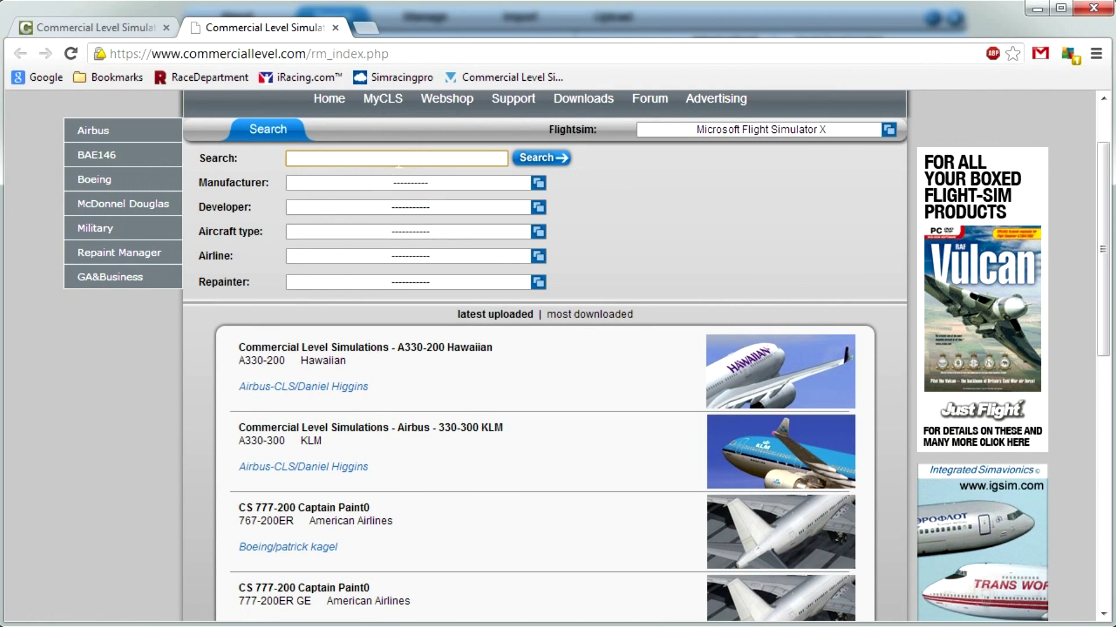
pyautogui.click(361, 182)
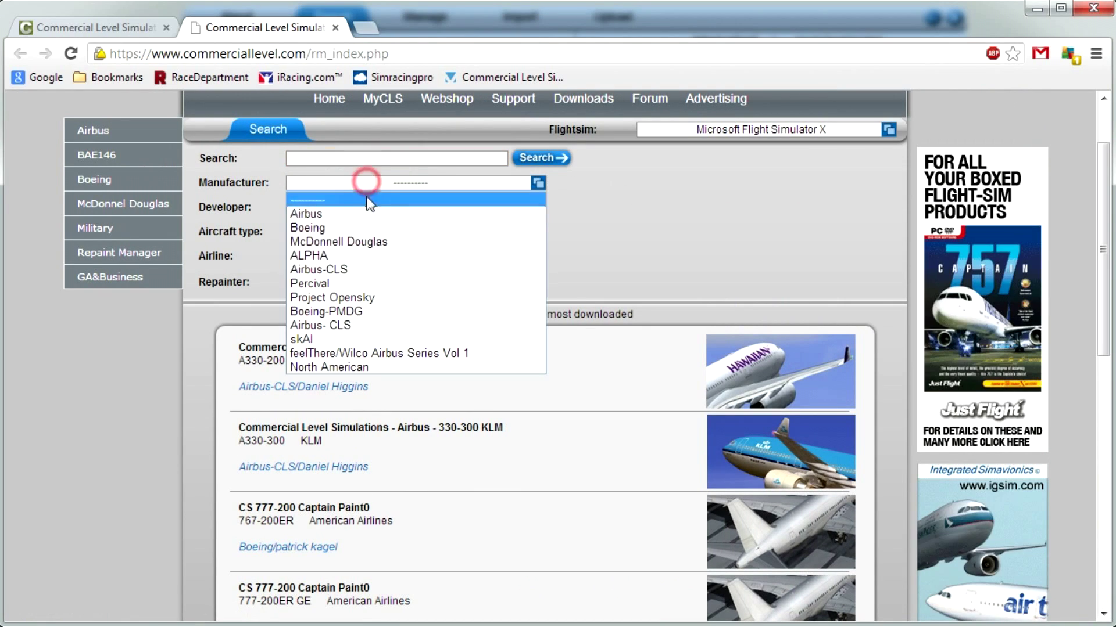
pyautogui.click(325, 232)
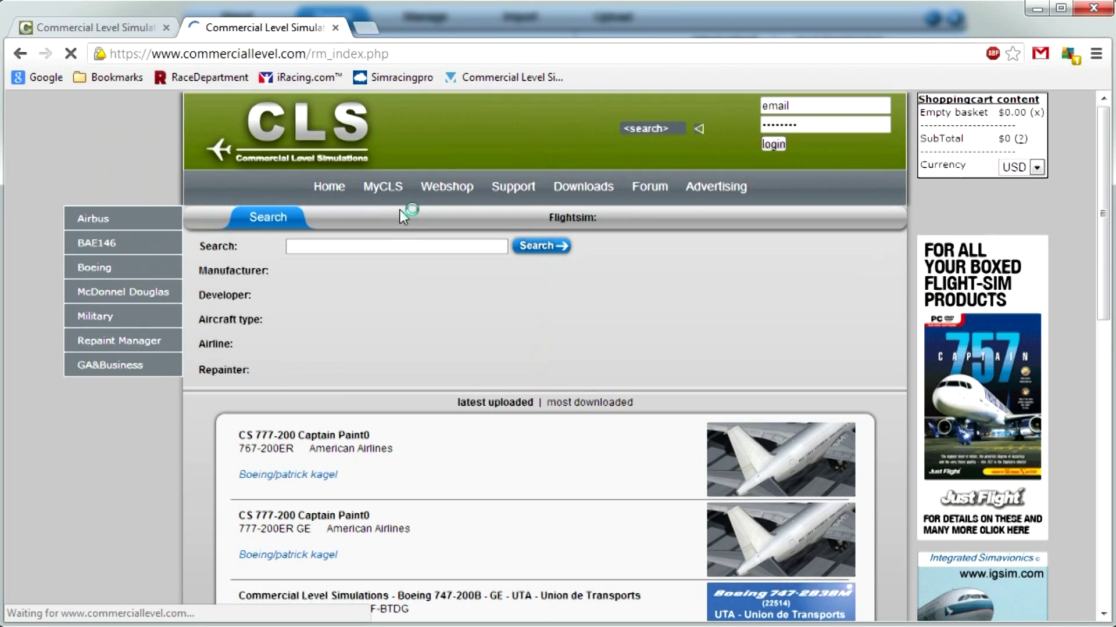
pyautogui.click(438, 295)
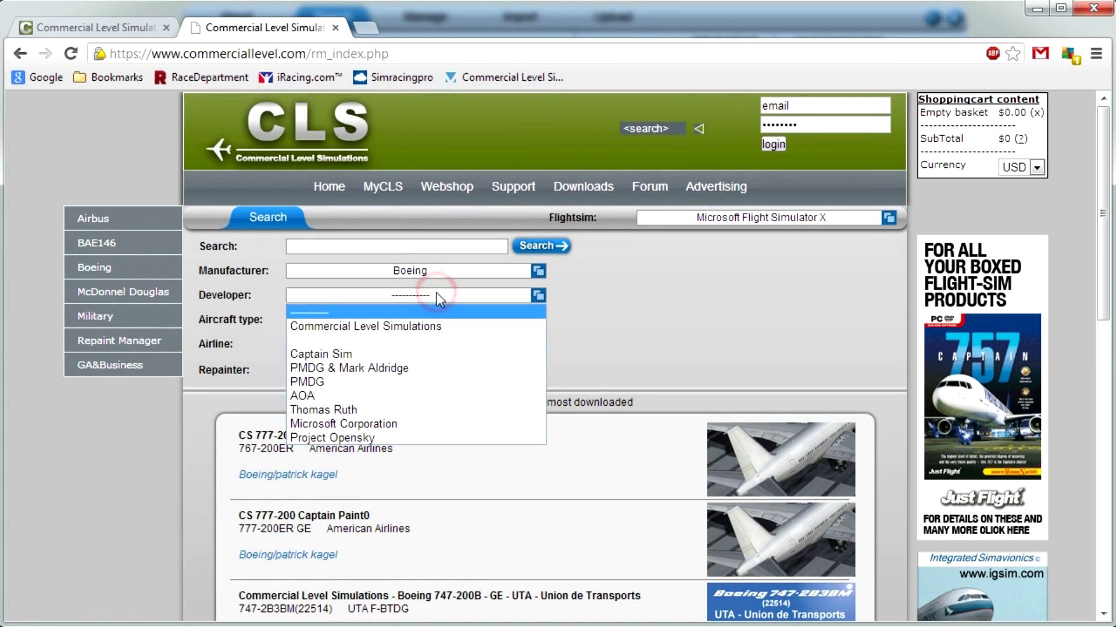
pyautogui.click(326, 382)
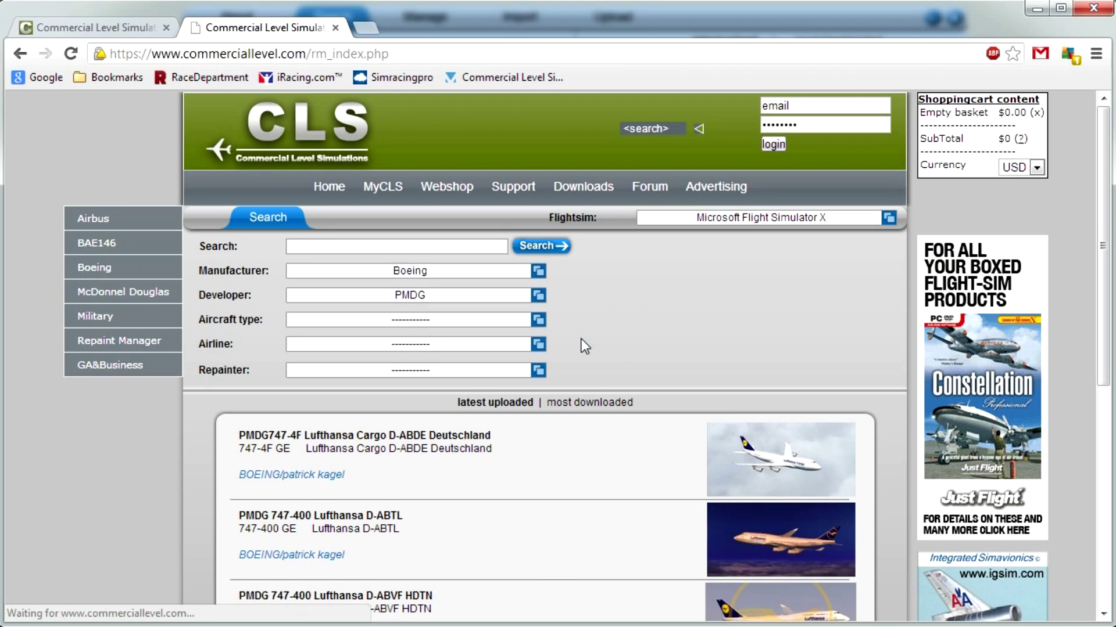
# Narrow the online livery database to the aircraft type 747-400 GE
pyautogui.scroll(-2, 554, 284)
pyautogui.click(491, 232)
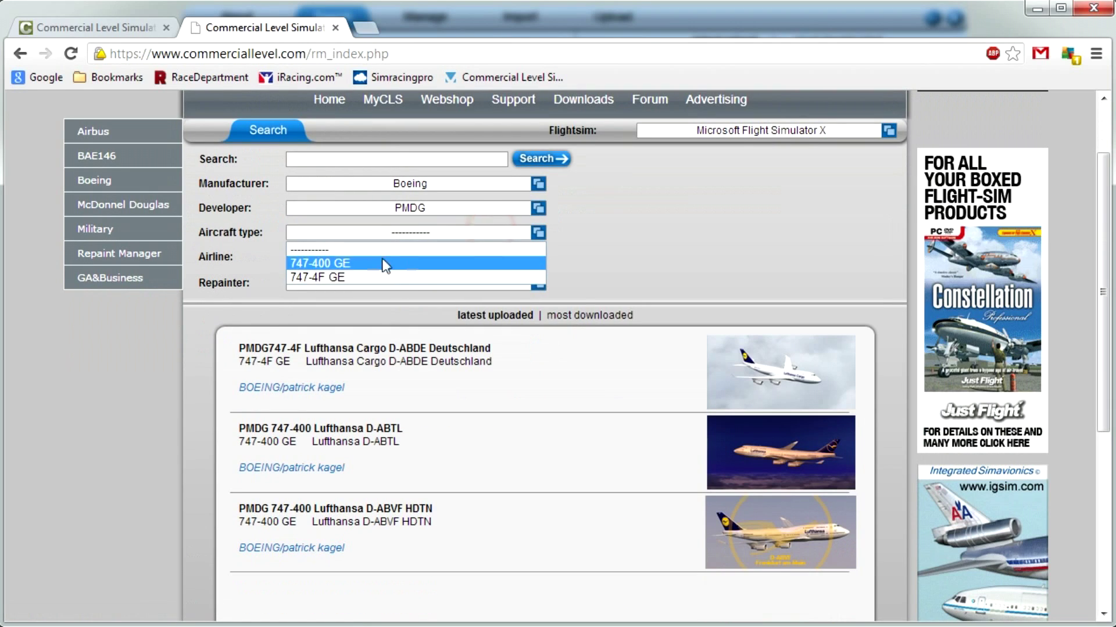
pyautogui.click(667, 249)
pyautogui.click(480, 238)
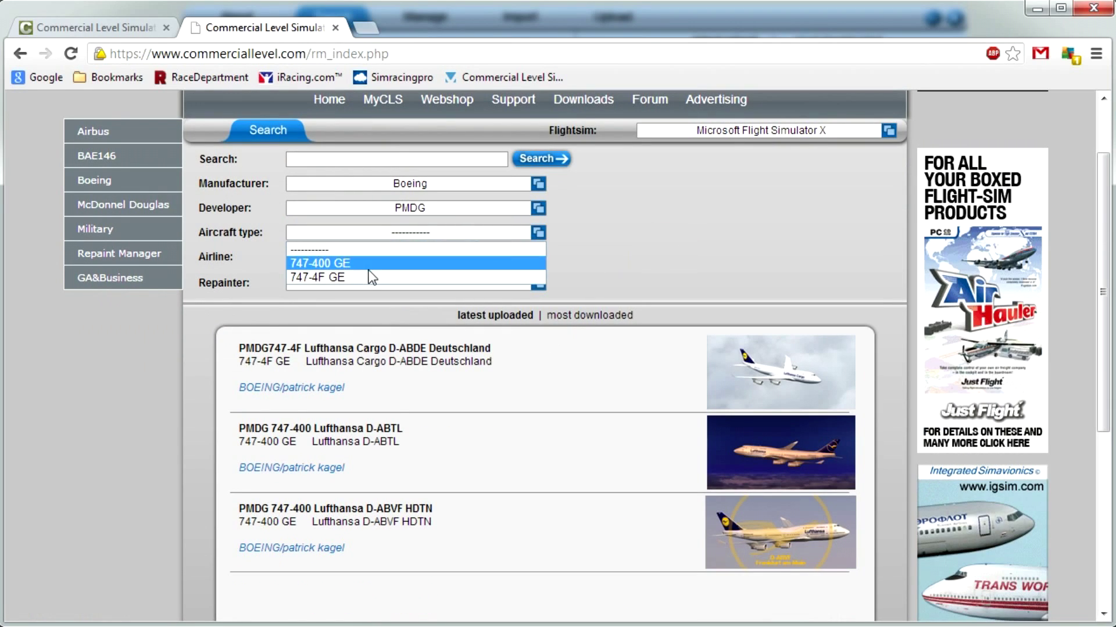
pyautogui.click(332, 262)
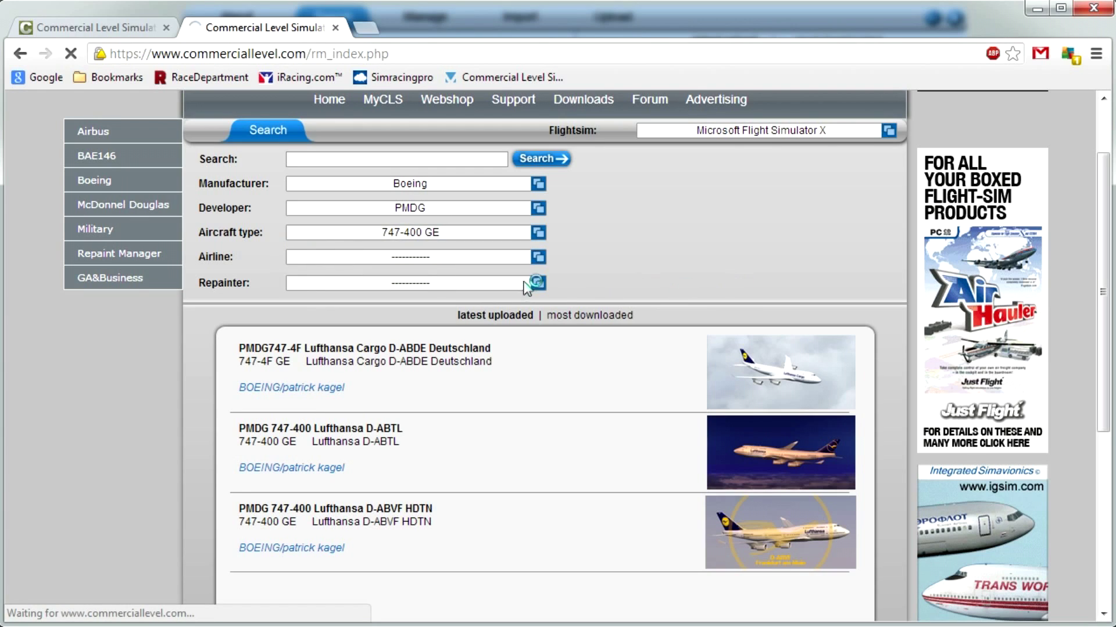
# Preview the PMDG 747-400 Lufthansa D-ABVF HDTN livery and list the filtered liveries by most downloaded
pyautogui.scroll(-3, 580, 289)
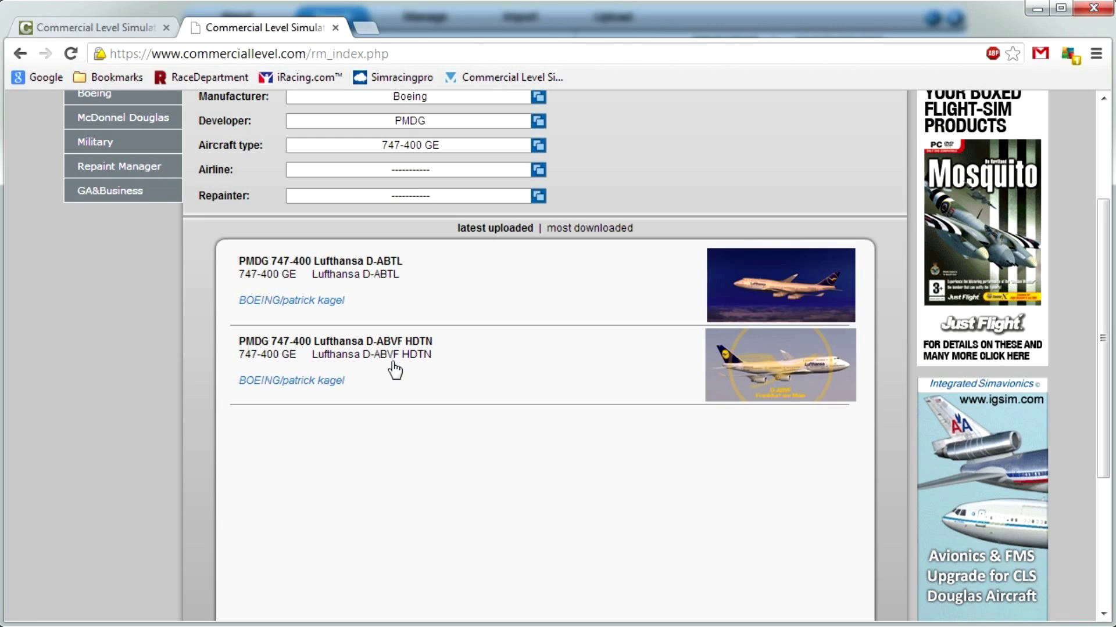
pyautogui.moveTo(395, 369)
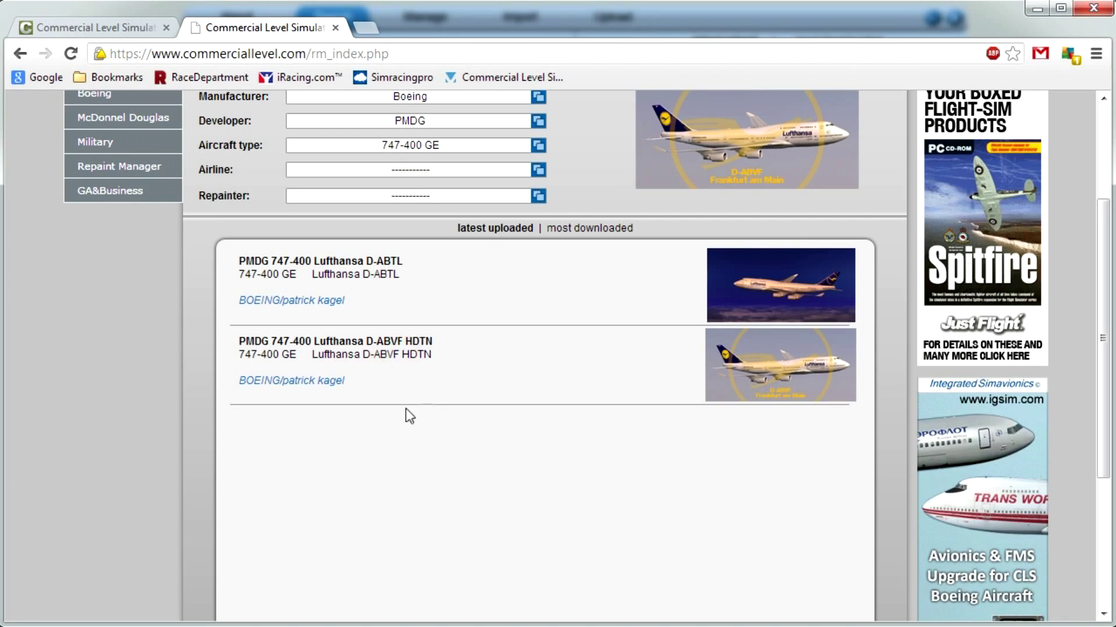
pyautogui.scroll(3, 406, 409)
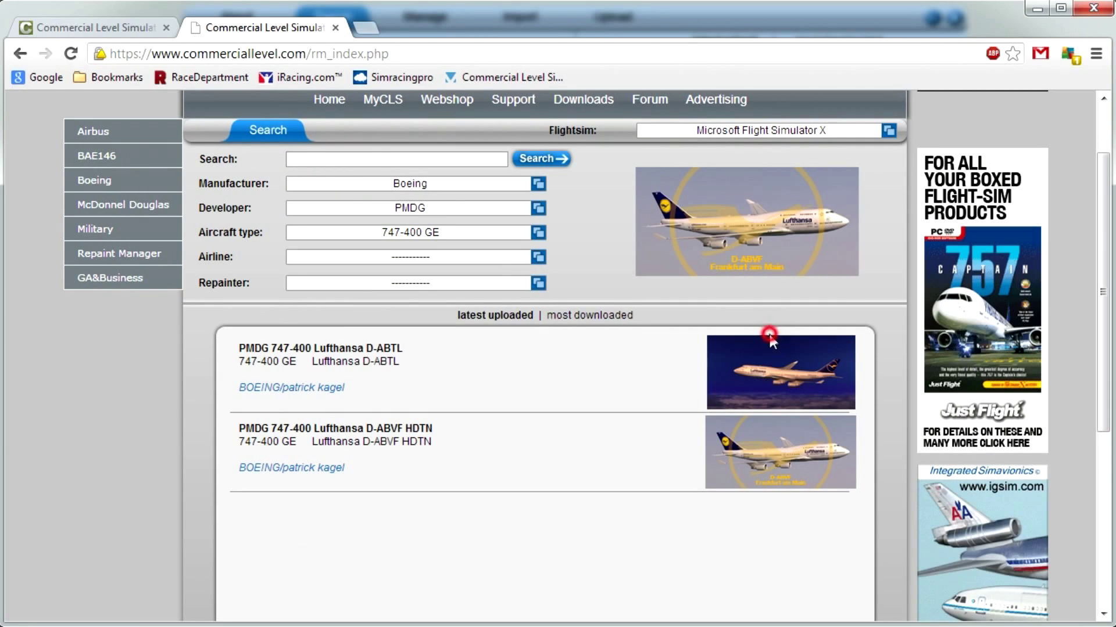
pyautogui.click(581, 316)
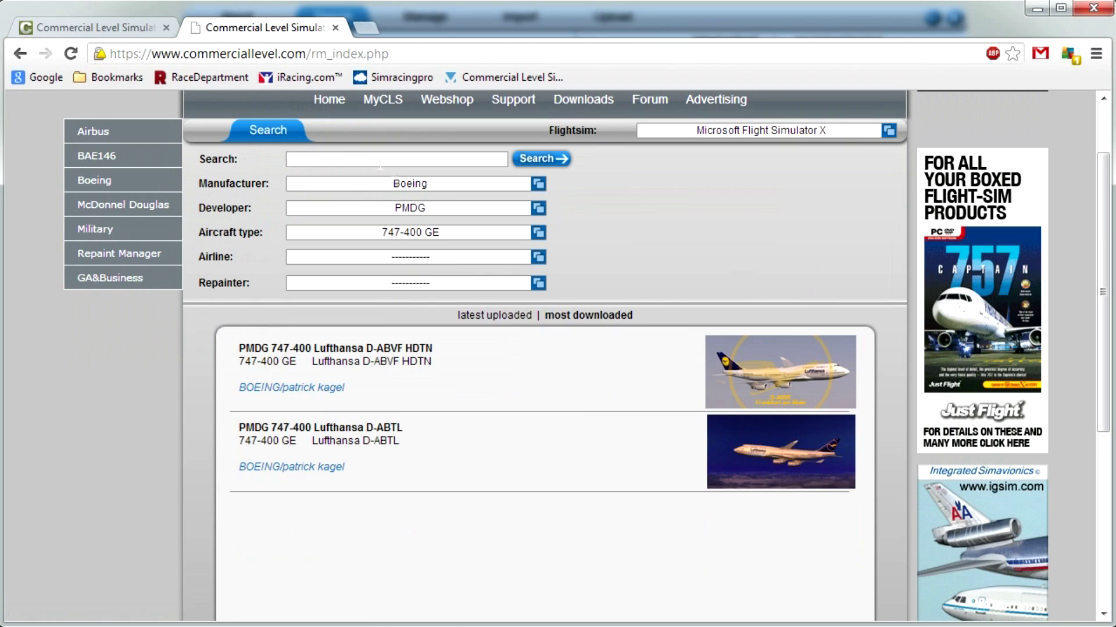
pyautogui.click(381, 161)
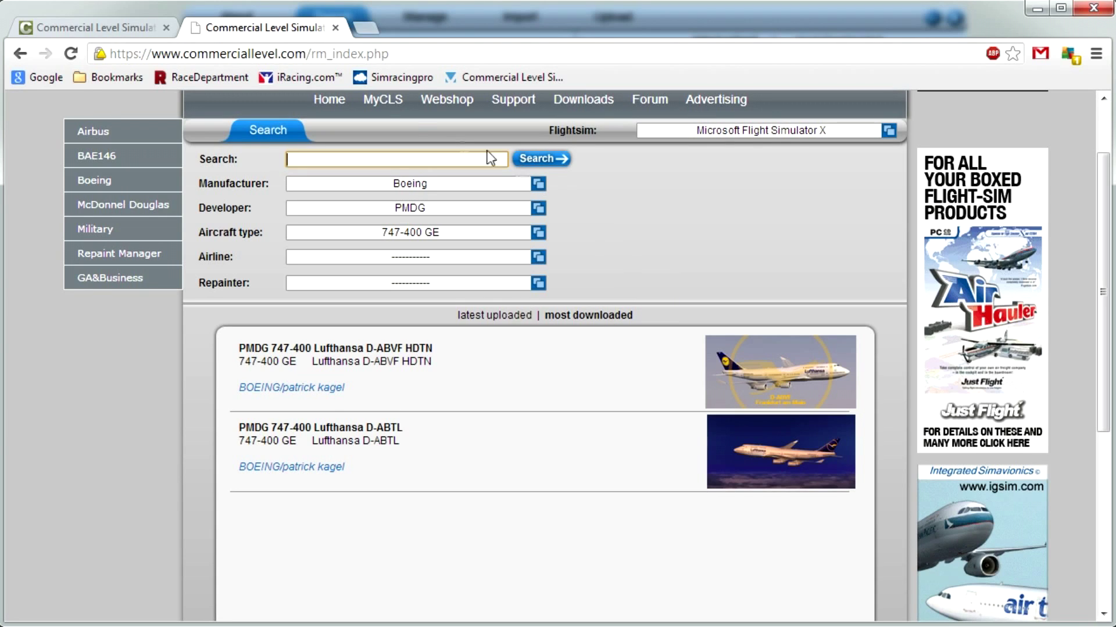
# Close the online livery database and show the Features page of the Repaint Manager product
pyautogui.click(335, 27)
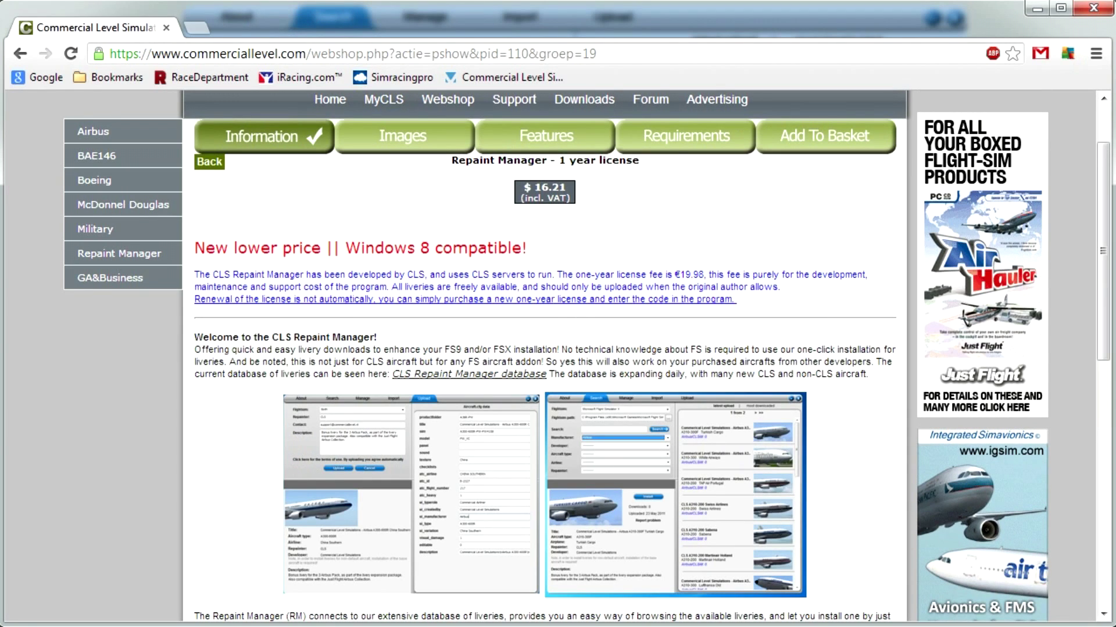
pyautogui.scroll(-2, 494, 256)
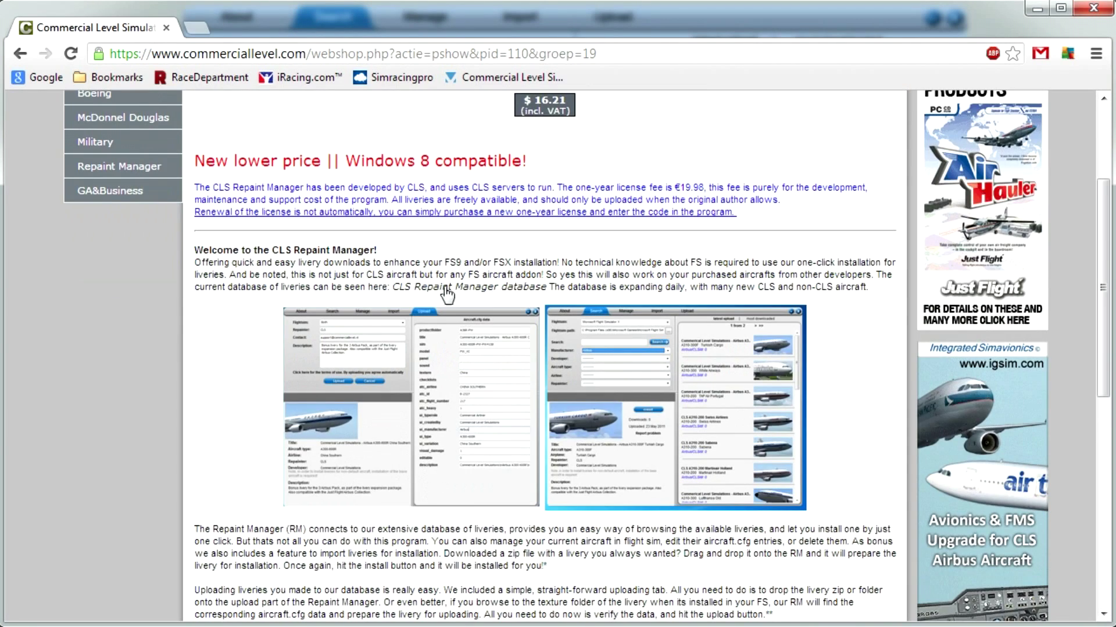
pyautogui.scroll(2, 496, 275)
pyautogui.click(433, 150)
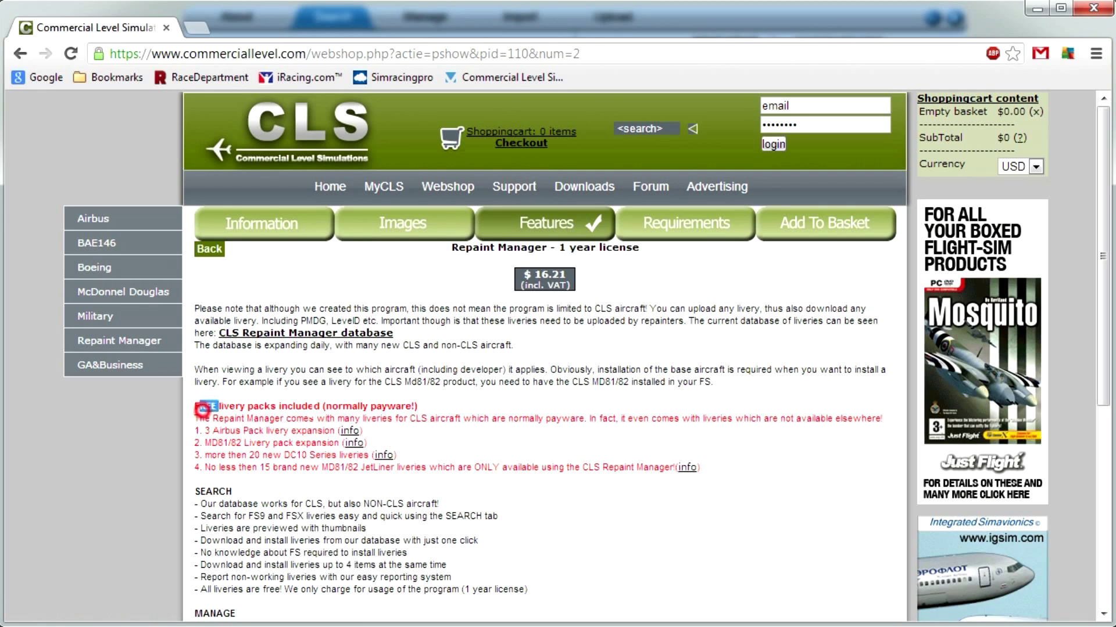
# Examine the free livery packs included with the Repaint Manager, highlighting the listed packs, and look over the remaining features
pyautogui.moveTo(200, 406); pyautogui.dragTo(405, 407)
pyautogui.scroll(-1, 478, 429)
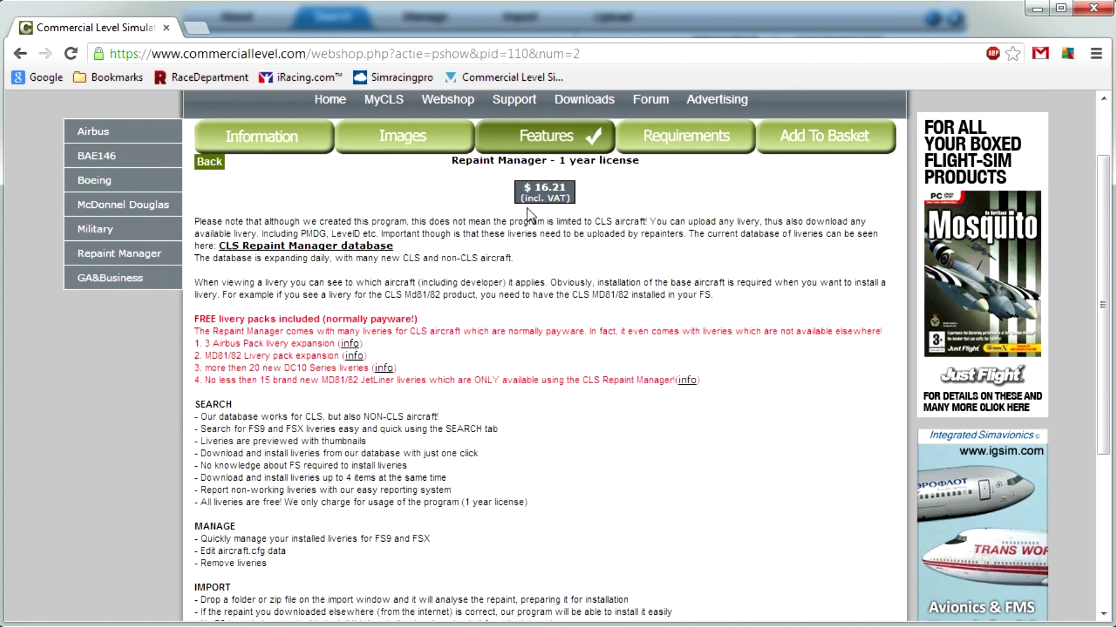
pyautogui.scroll(-2, 545, 349)
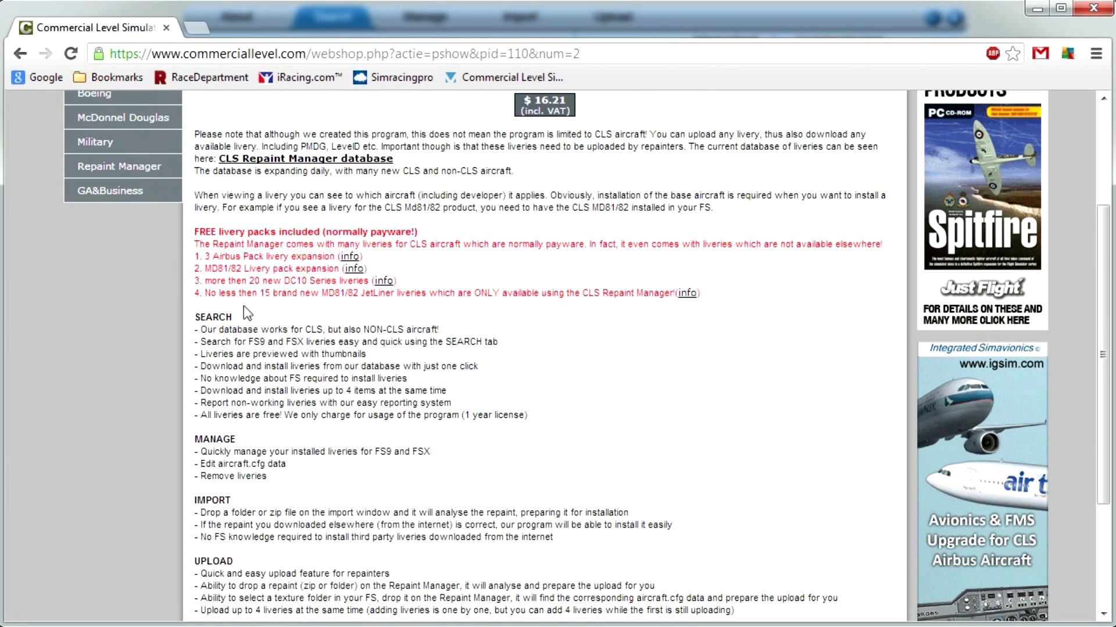
pyautogui.moveTo(203, 256); pyautogui.dragTo(306, 256)
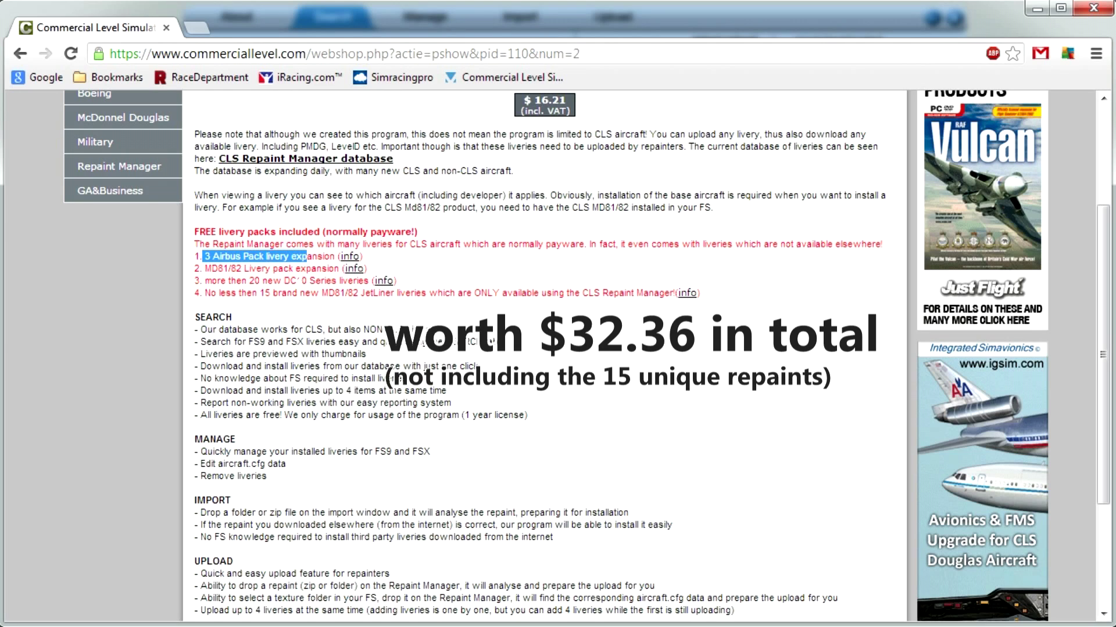
pyautogui.moveTo(205, 280); pyautogui.dragTo(330, 281)
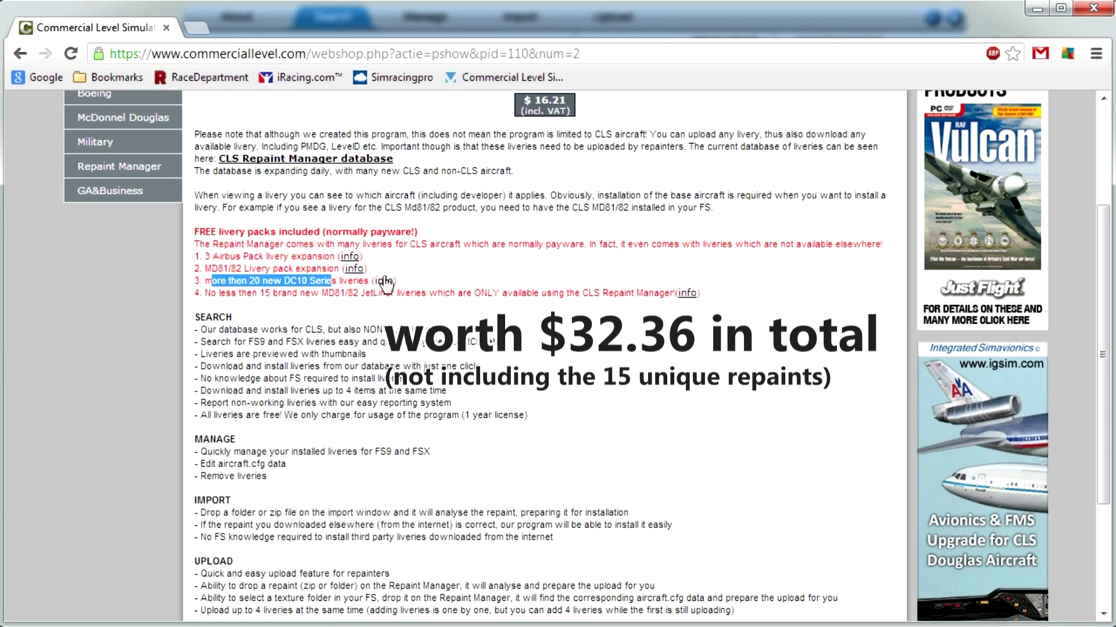
pyautogui.click(464, 281)
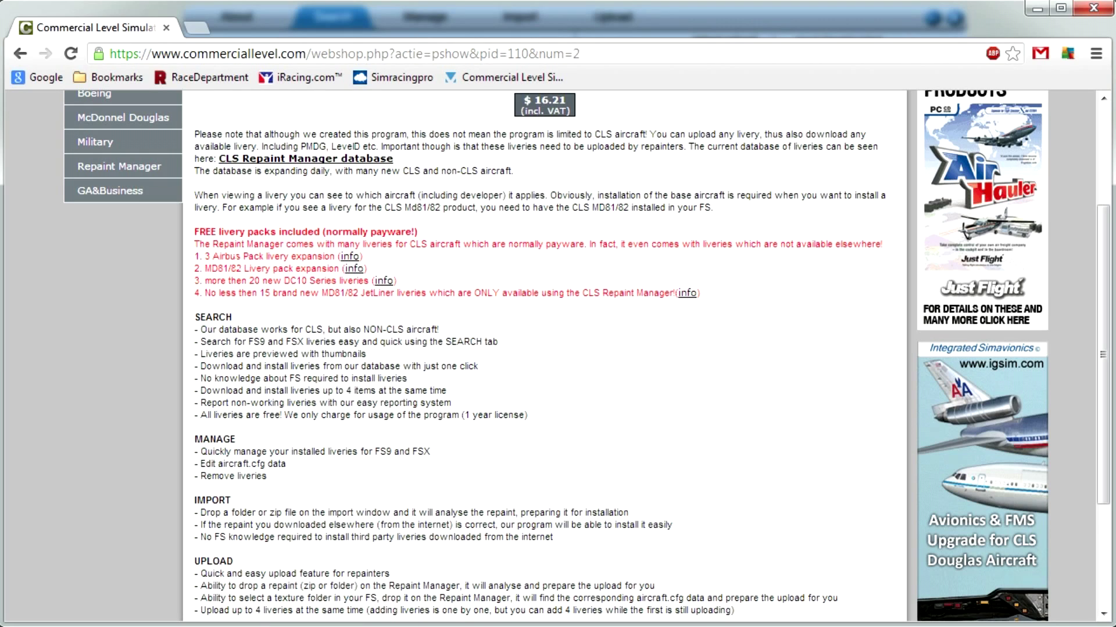
pyautogui.moveTo(230, 256); pyautogui.dragTo(283, 268)
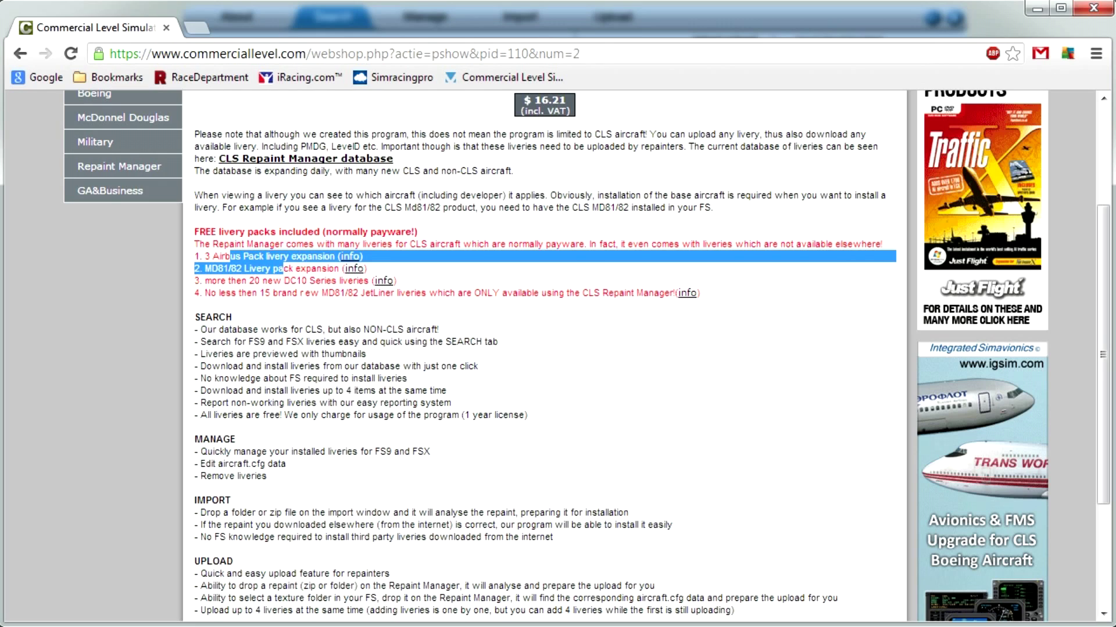
pyautogui.click(481, 288)
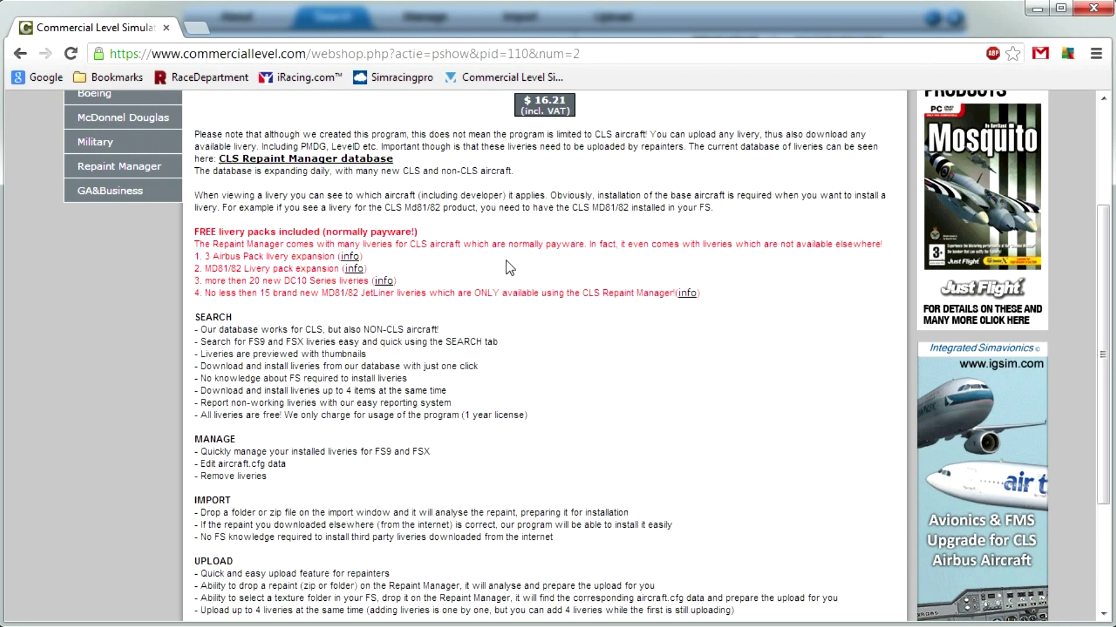
pyautogui.moveTo(510, 268); pyautogui.dragTo(512, 256)
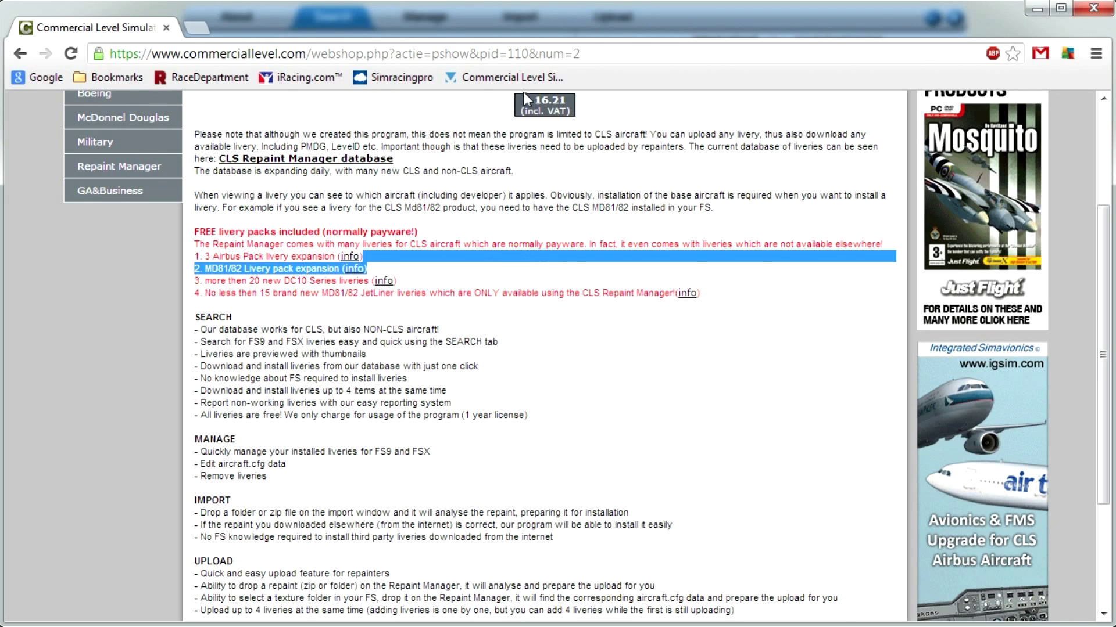
pyautogui.click(588, 179)
pyautogui.scroll(2, 517, 271)
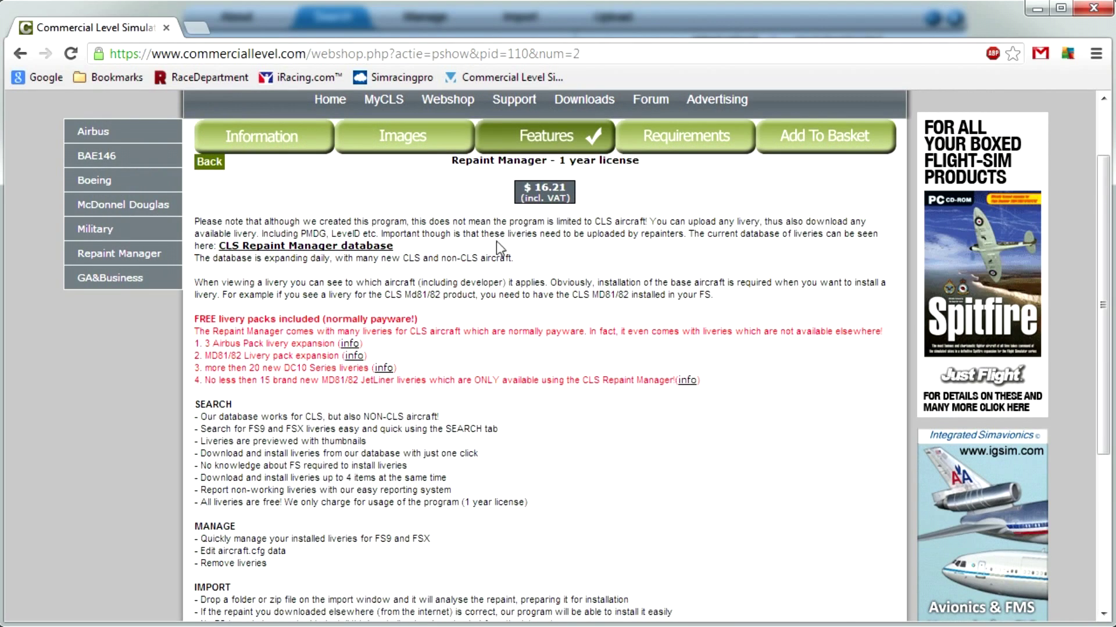
pyautogui.scroll(2, 618, 321)
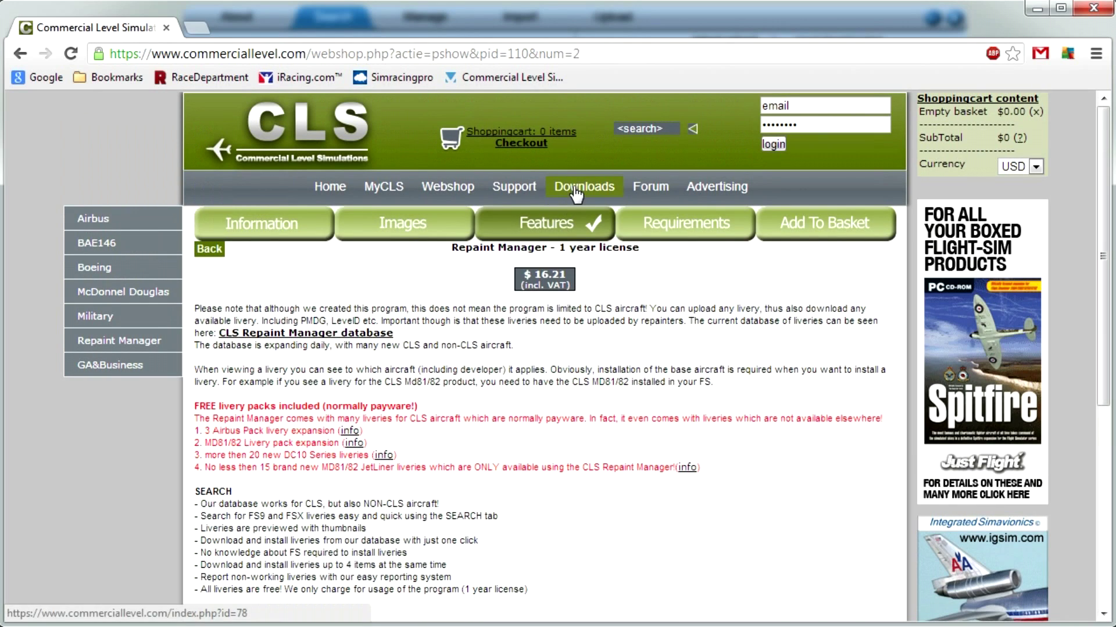
pyautogui.scroll(-4, 459, 455)
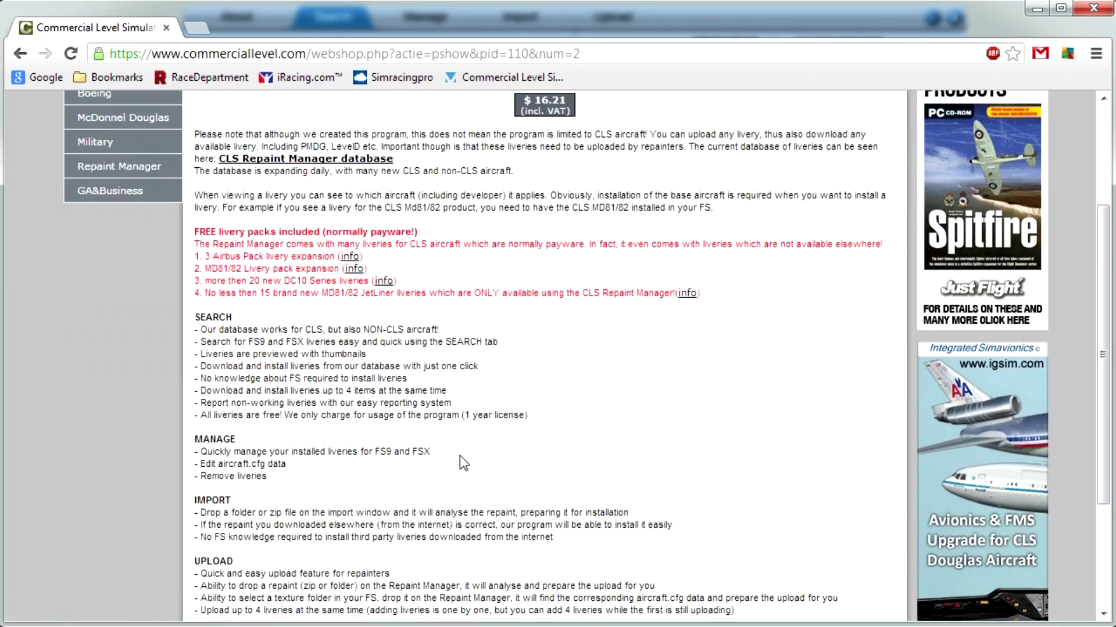
pyautogui.scroll(3, 986, 185)
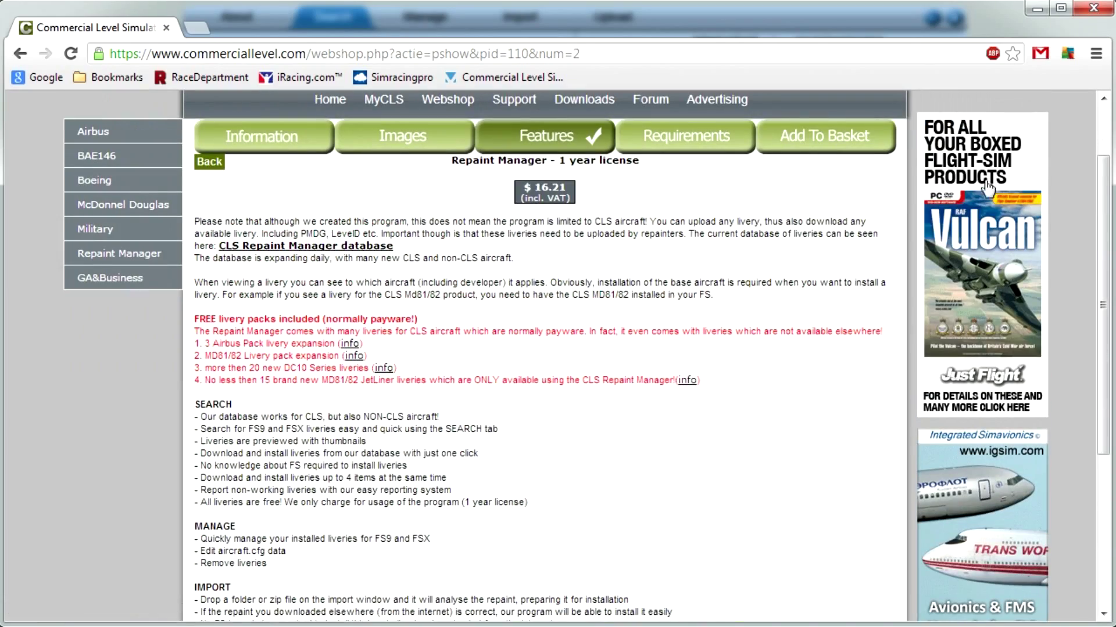
# Switch to the CLS Repaint Manager program and choose Microsoft Flight Simulator X as the flight simulator for the search
pyautogui.click(1037, 9)
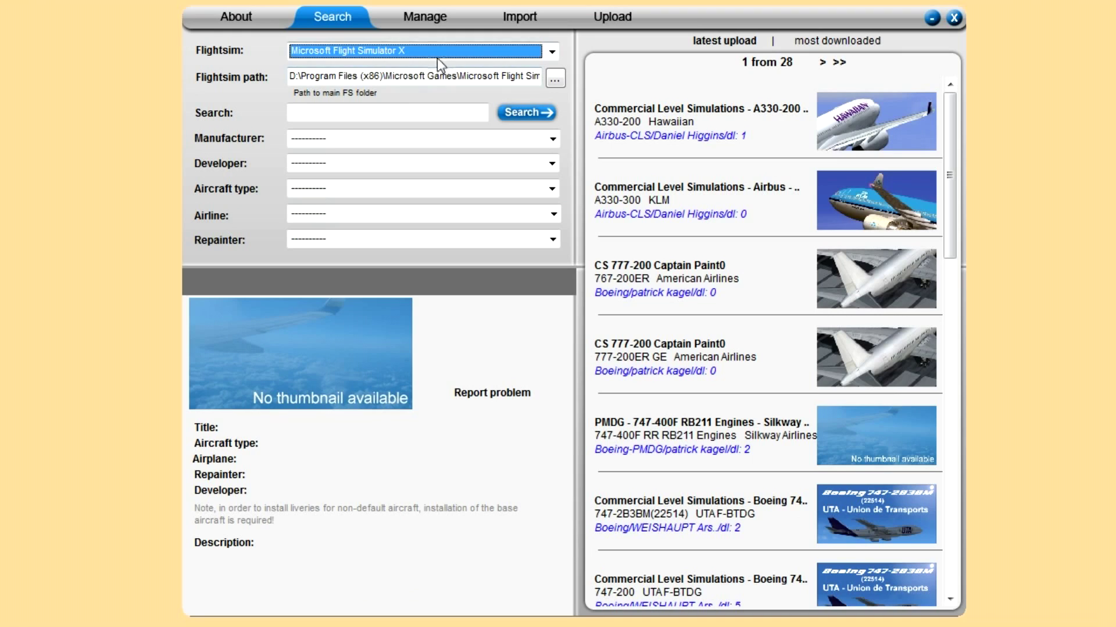
pyautogui.click(234, 51)
pyautogui.click(314, 51)
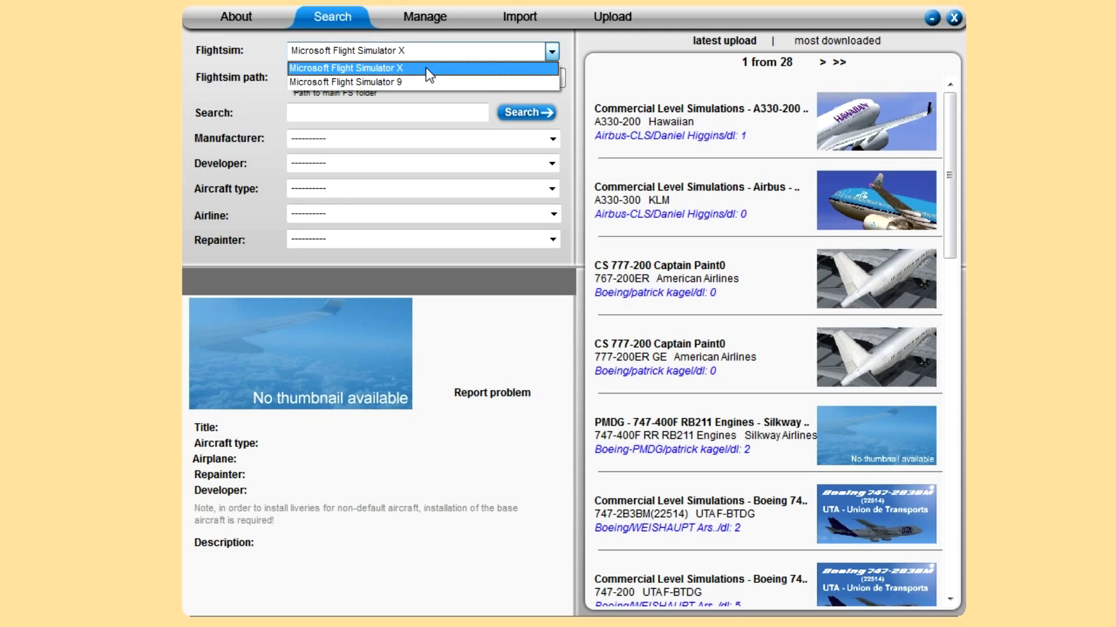
pyautogui.click(325, 68)
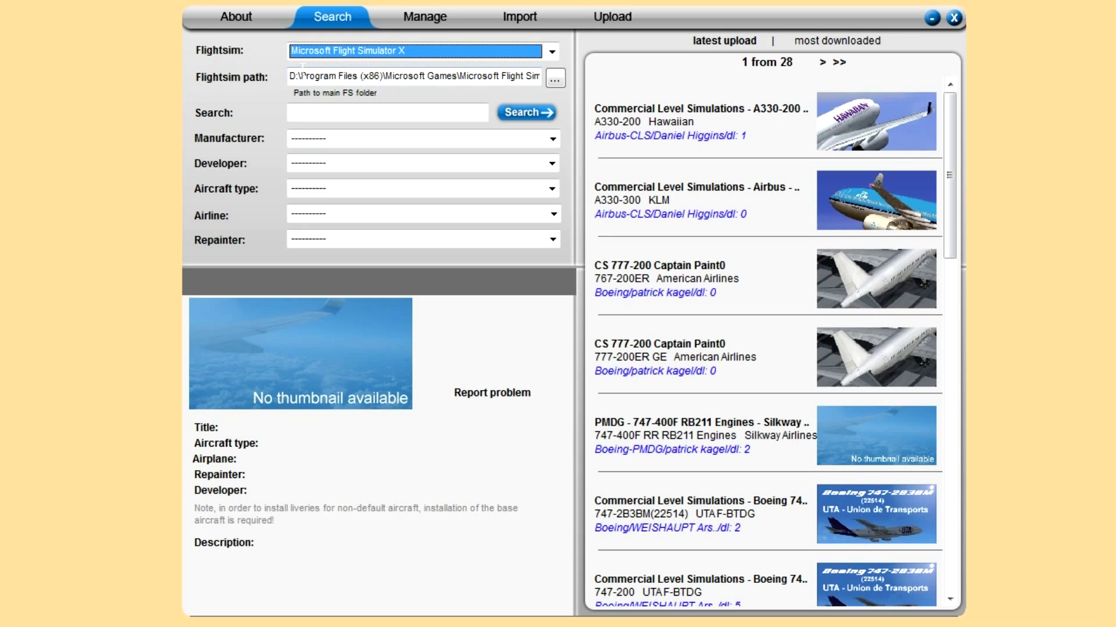
# Review the full Flightsim path to the main Flight Simulator X folder, highlighting parts of it
pyautogui.moveTo(294, 76); pyautogui.dragTo(338, 76)
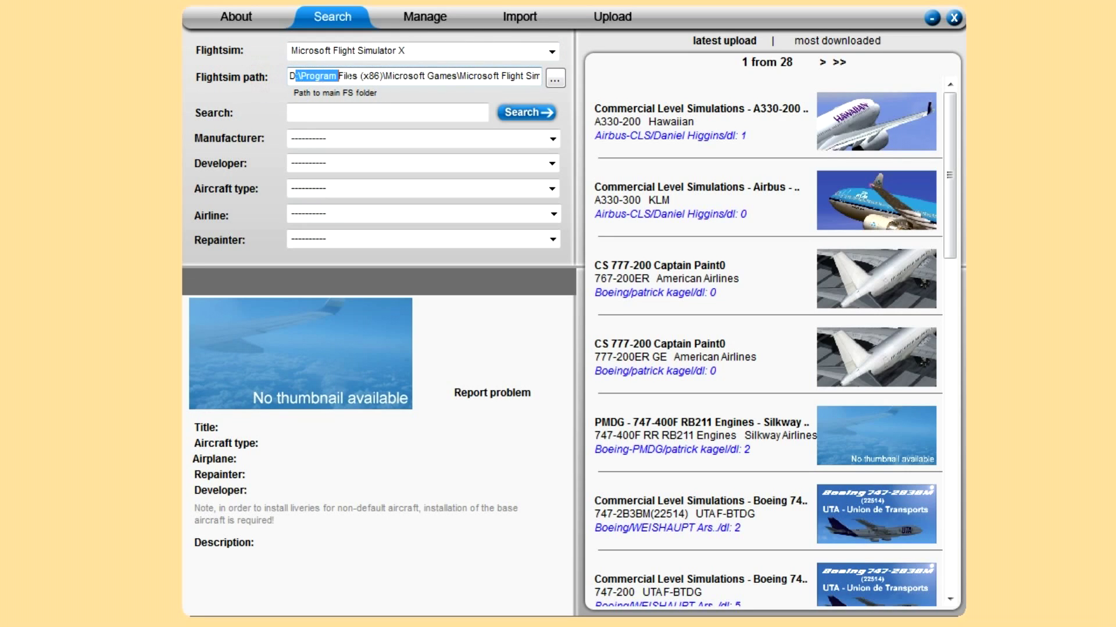
pyautogui.click(394, 75)
pyautogui.moveTo(300, 76); pyautogui.dragTo(515, 76)
pyautogui.click(392, 76)
pyautogui.moveTo(392, 77); pyautogui.dragTo(613, 81)
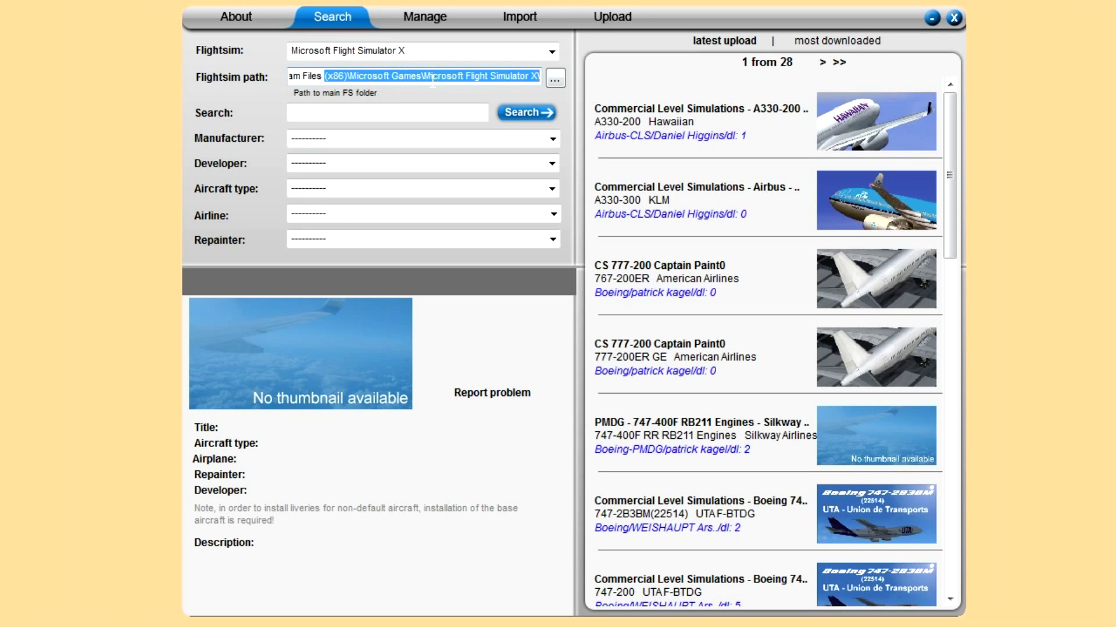
pyautogui.click(430, 76)
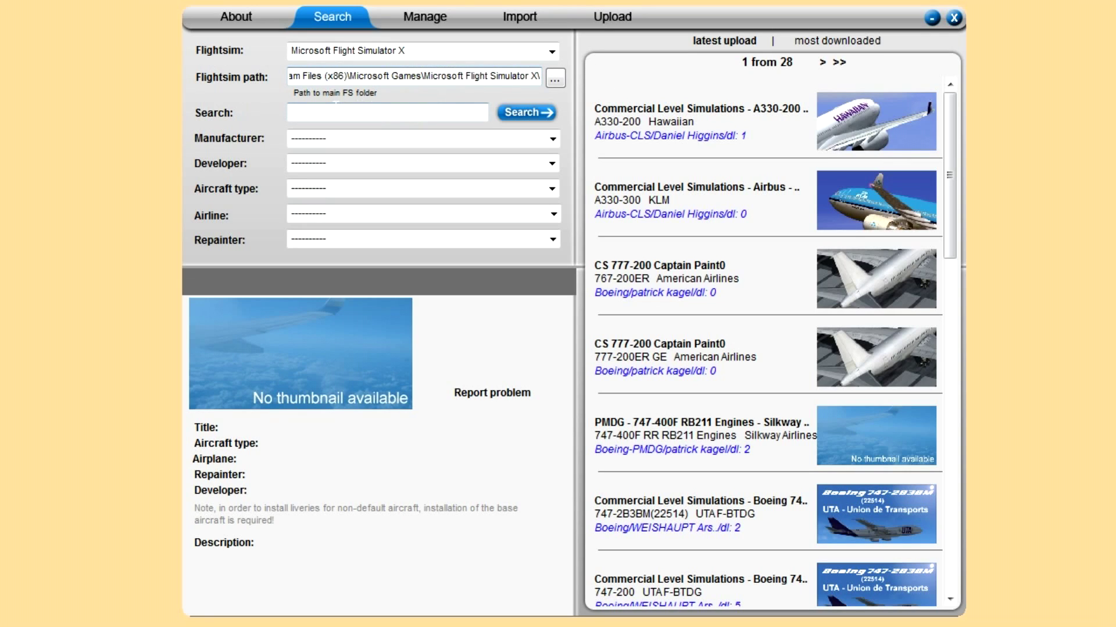
# Filter the liveries by manufacturer feelThere/Wilco Airbus Series Vol 1 and check which developers can be chosen
pyautogui.click(335, 109)
pyautogui.click(356, 139)
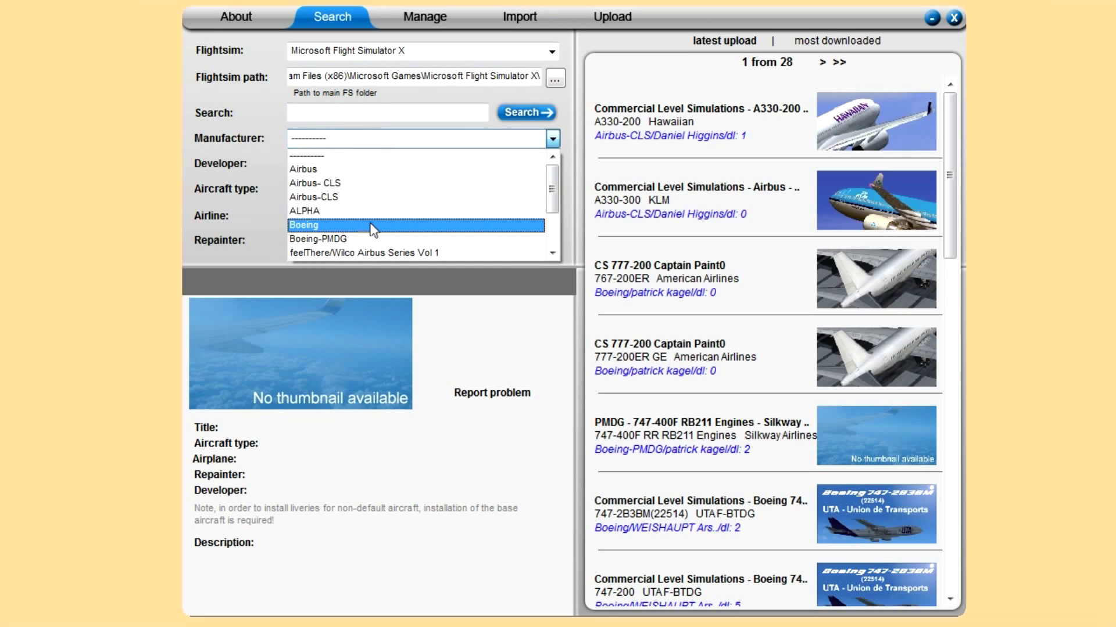
pyautogui.moveTo(553, 187); pyautogui.dragTo(553, 205)
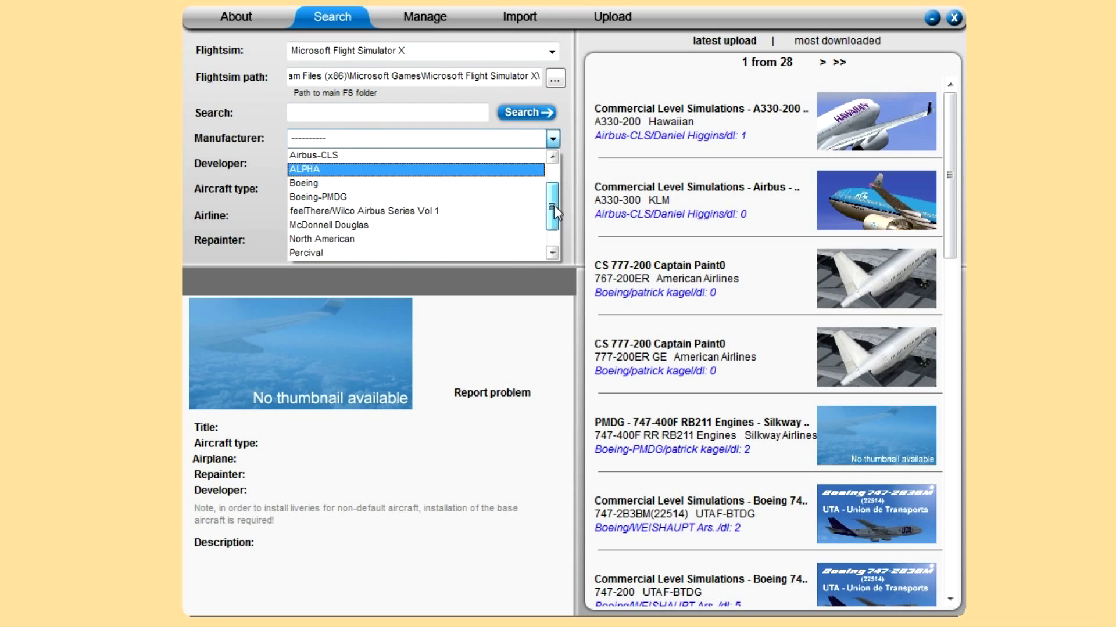
pyautogui.click(342, 211)
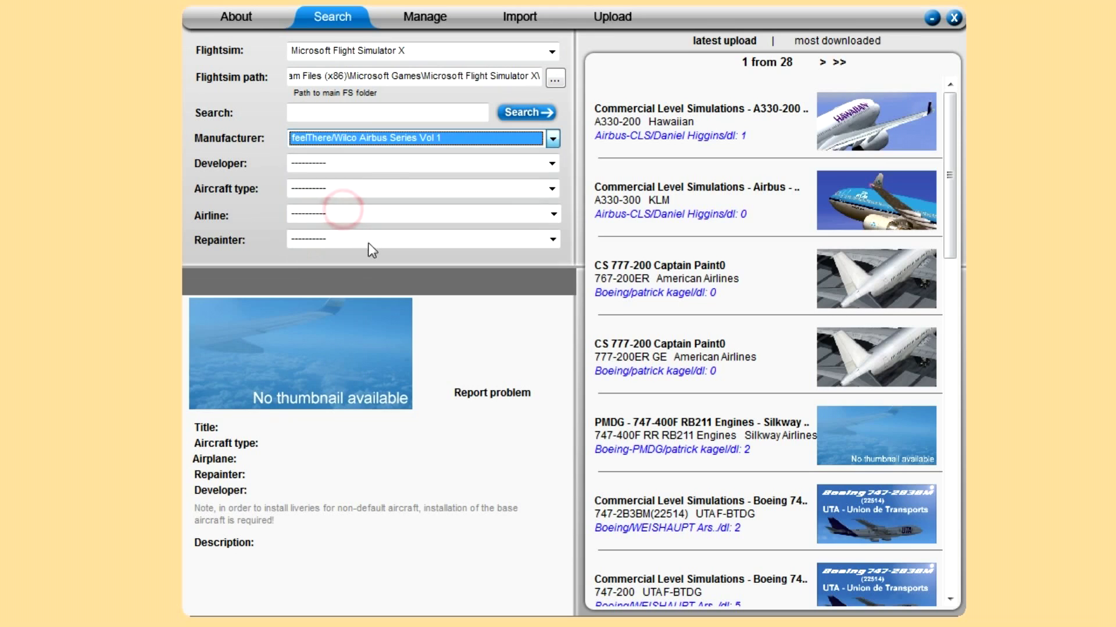
pyautogui.click(368, 167)
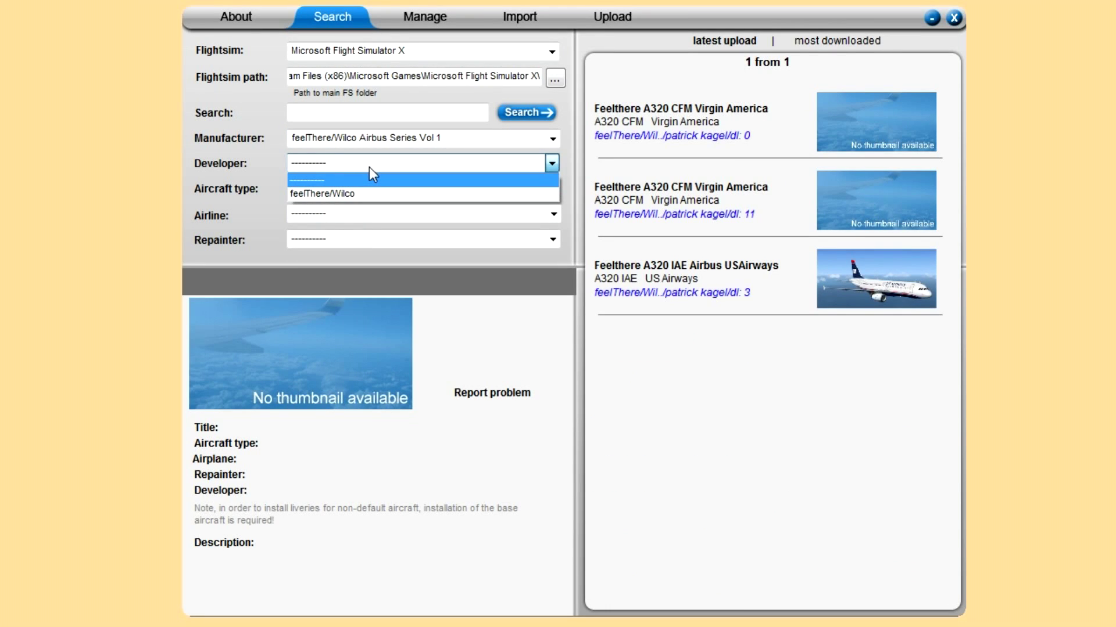
pyautogui.click(369, 167)
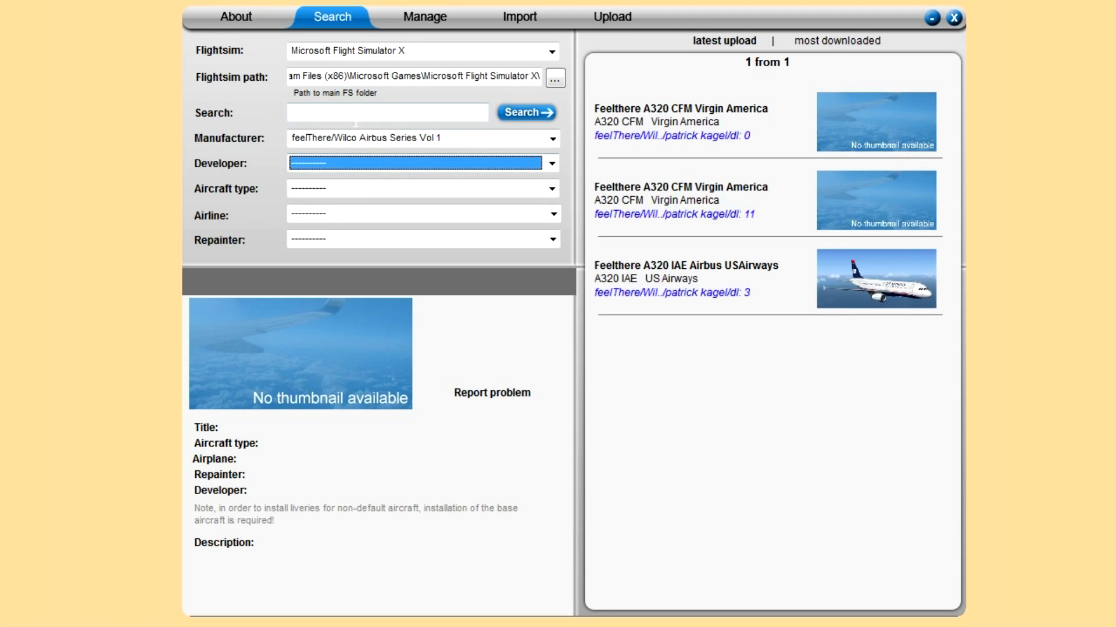
# Clear the manufacturer filter so liveries from all manufacturers are included in the search
pyautogui.click(368, 139)
pyautogui.click(343, 133)
pyautogui.click(368, 138)
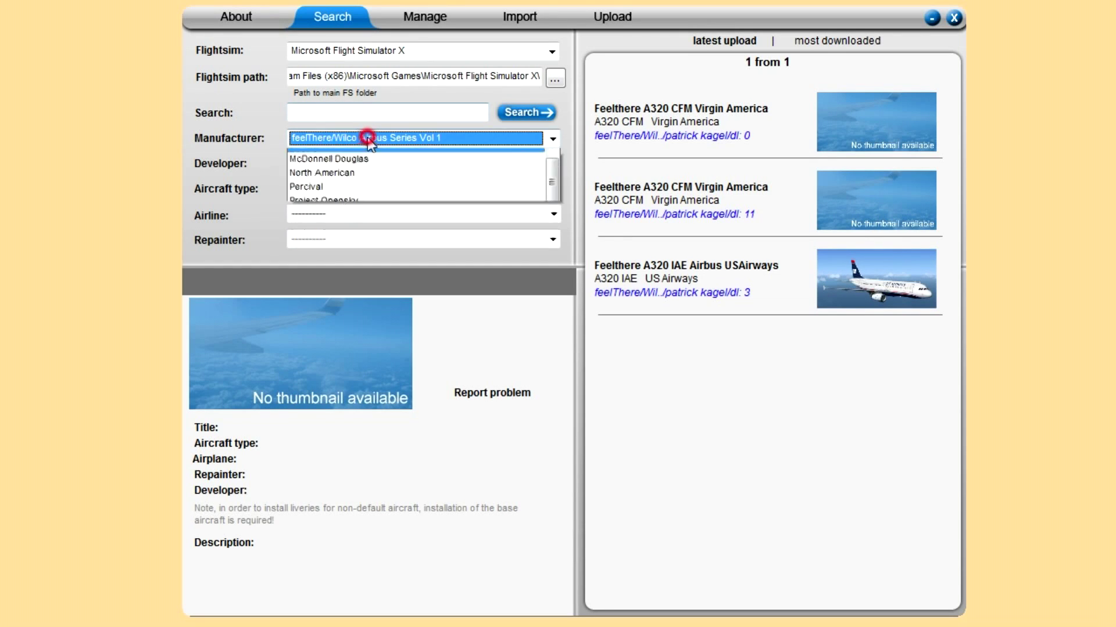
pyautogui.click(553, 198)
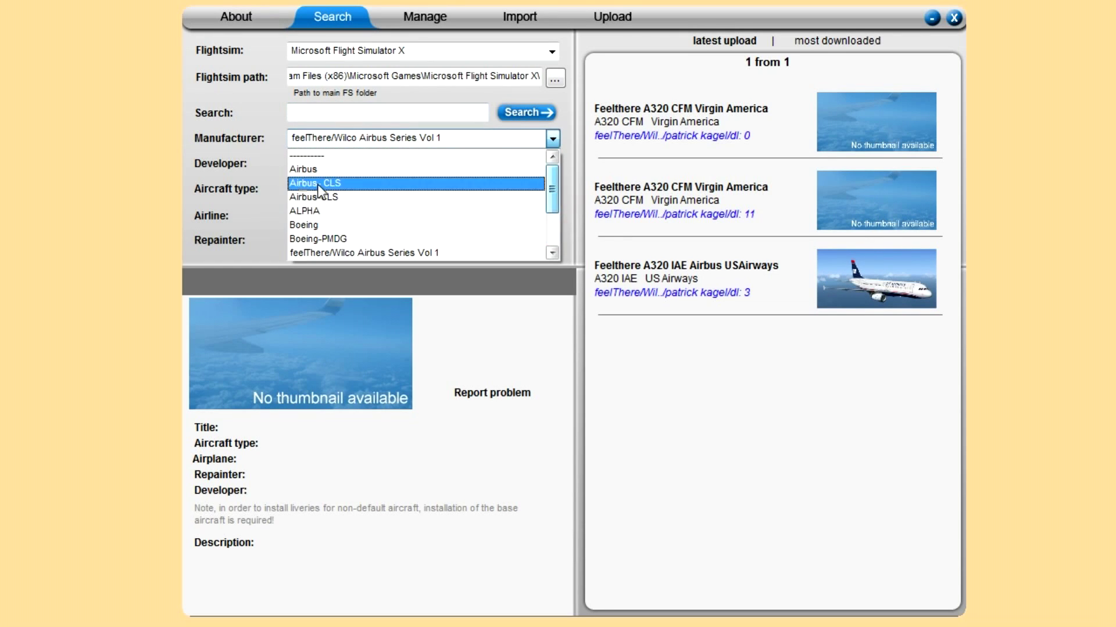
pyautogui.click(307, 156)
# Search the livery database for A330 and select the Commercial Level Simulations A330-200 Alitalia repaint
pyautogui.click(331, 113)
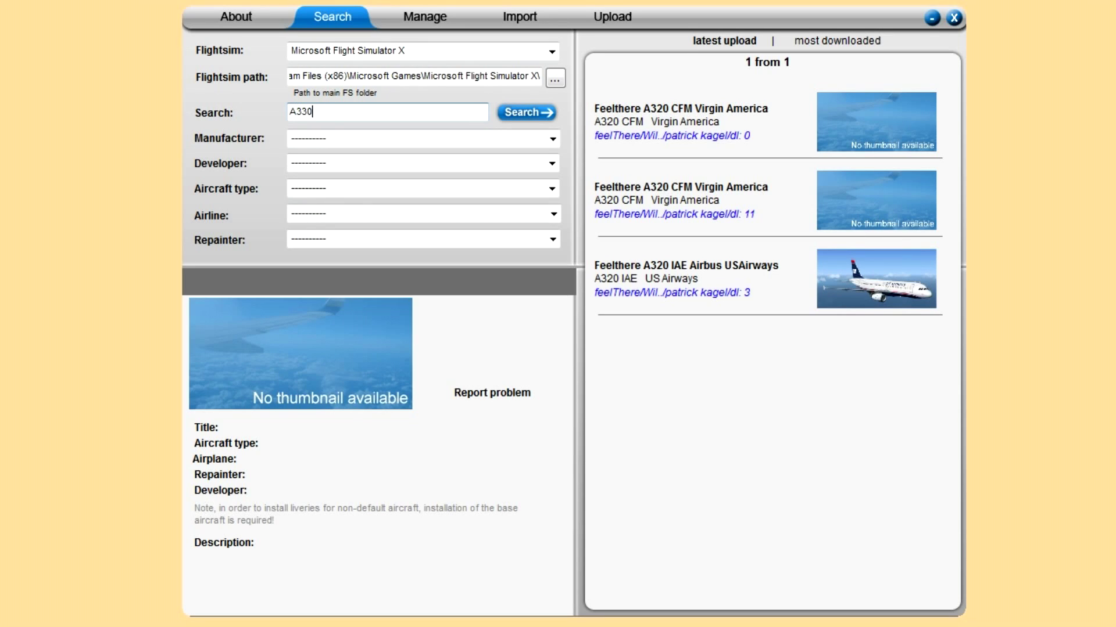
pyautogui.click(529, 125)
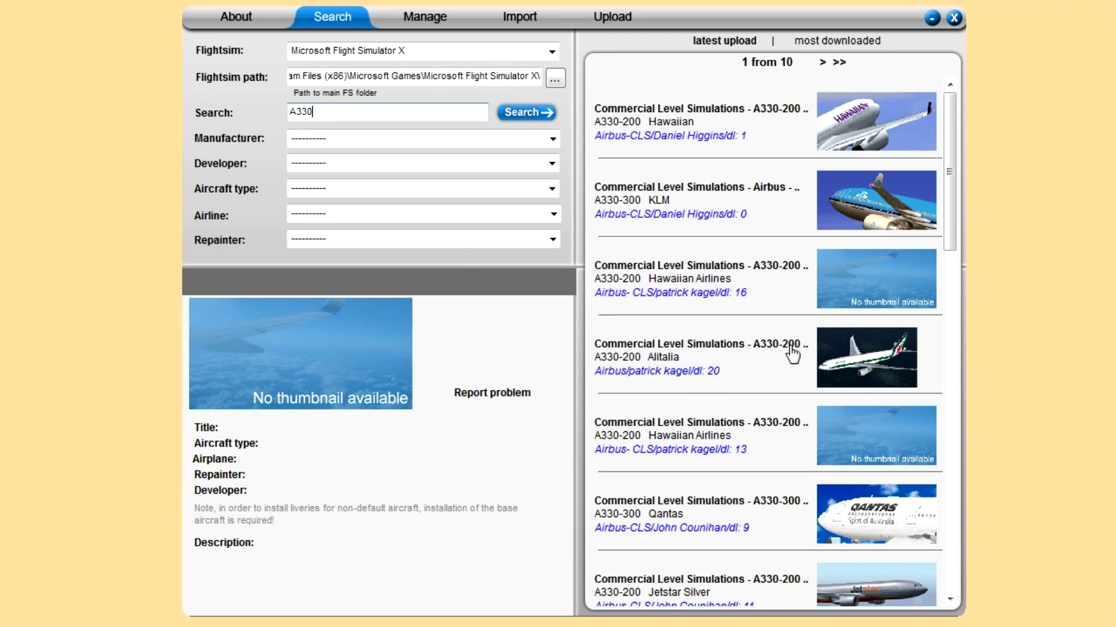
pyautogui.click(860, 361)
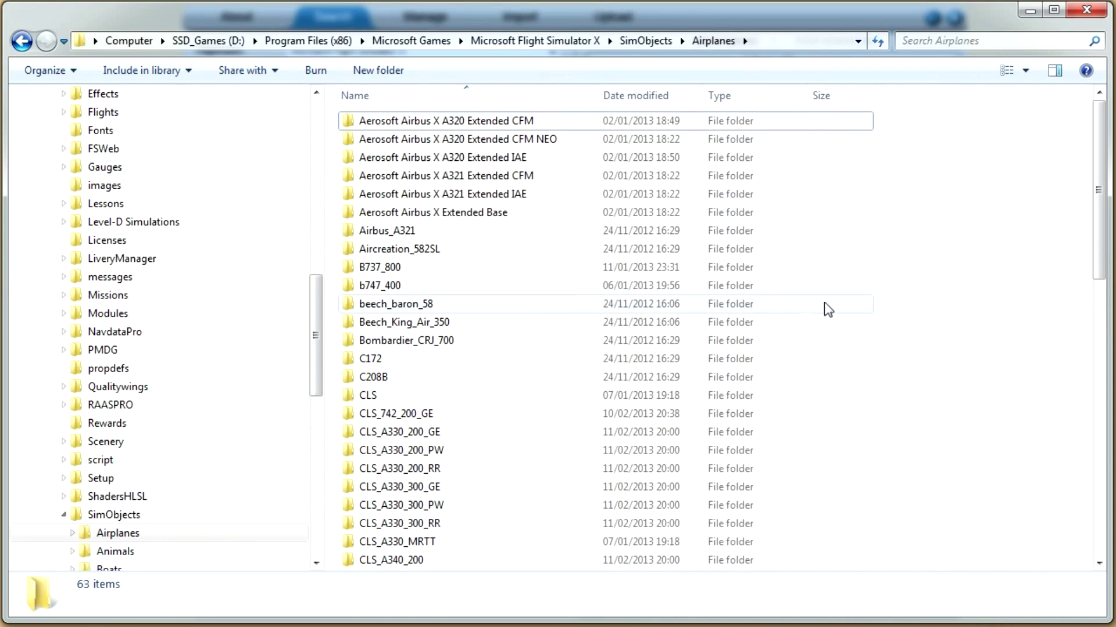
# Switch to the simulator's Airplanes folder and examine the contents of the CLS_A330_200_GE, CLS_A330_200_PW and CLS_A330_200_RR folders
pyautogui.scroll(-3, 564, 307)
pyautogui.scroll(-1, 565, 308)
pyautogui.scroll(4, 523, 373)
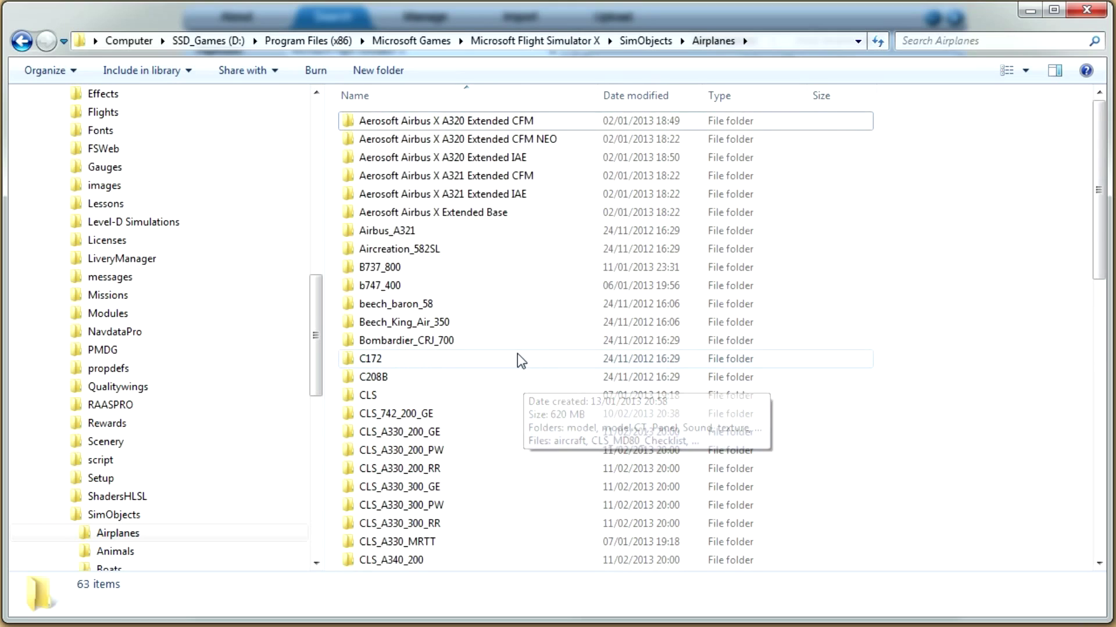
pyautogui.scroll(-3, 494, 326)
pyautogui.doubleClick(377, 267)
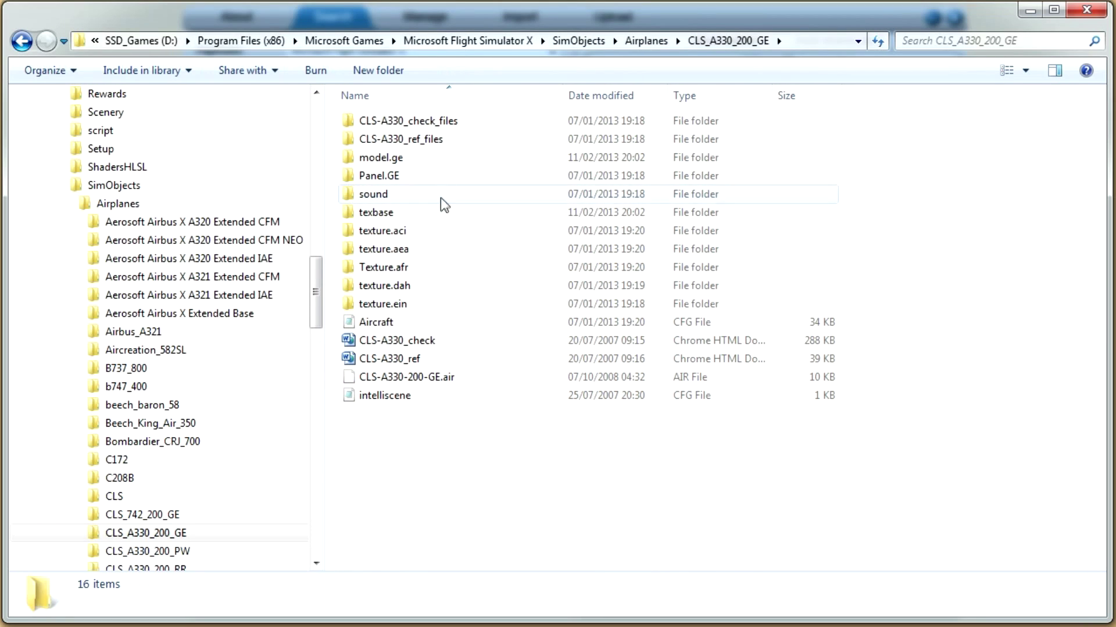
pyautogui.press('BackSpace')
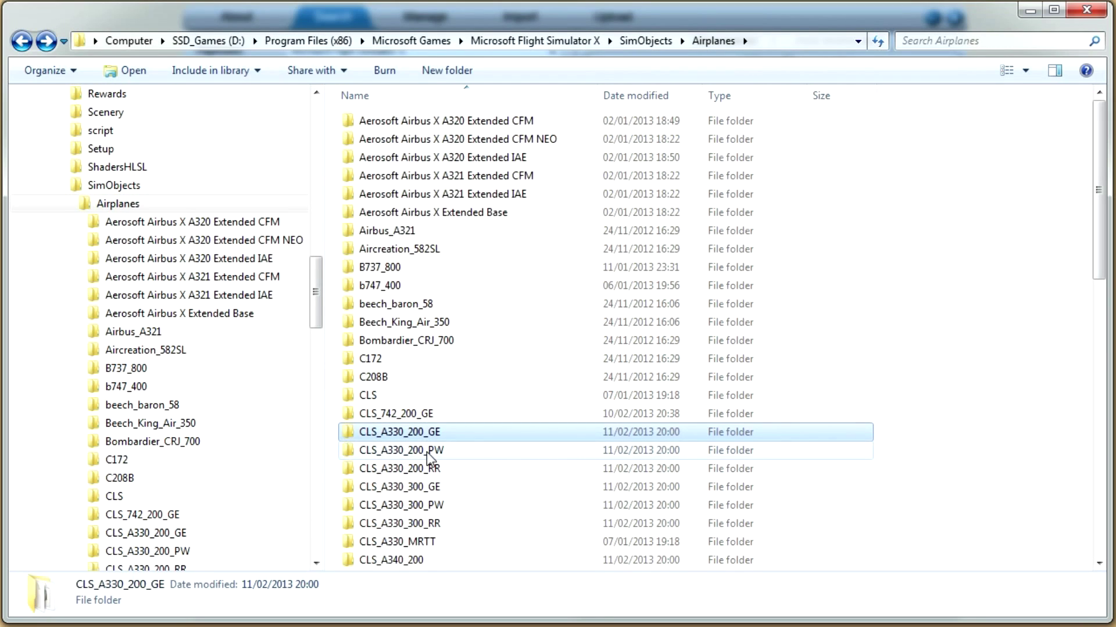
pyautogui.doubleClick(427, 452)
pyautogui.press('BackSpace')
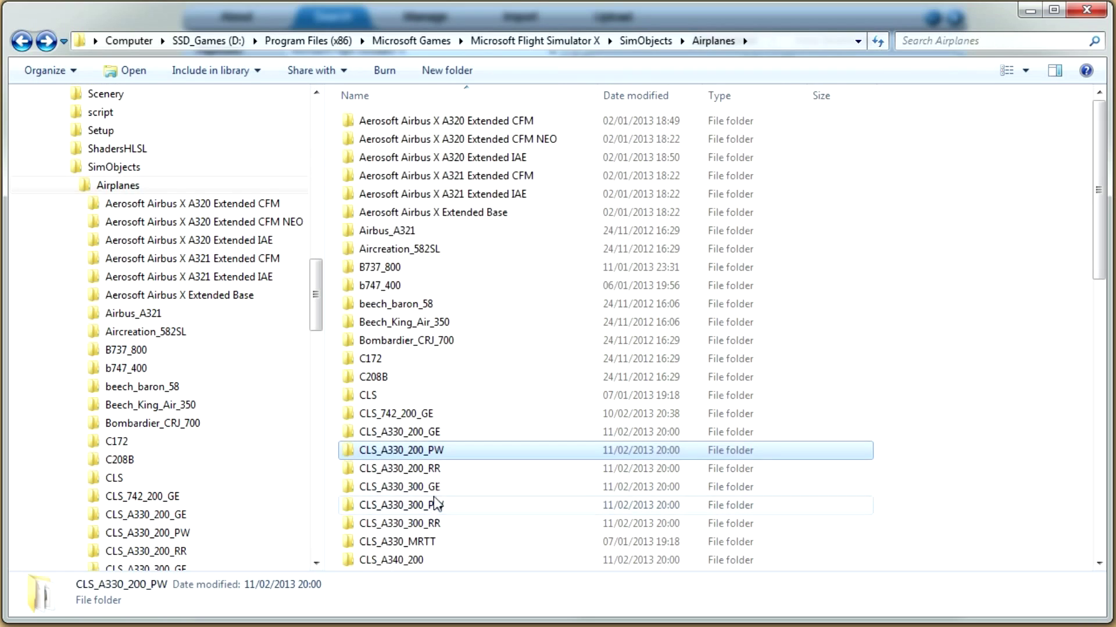
pyautogui.doubleClick(443, 470)
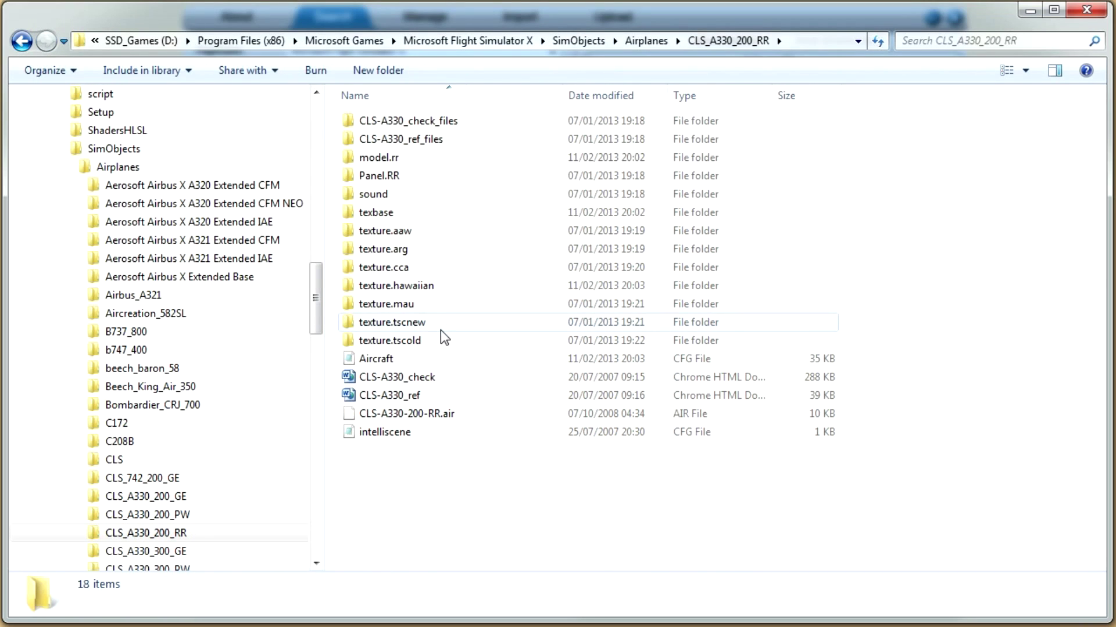
pyautogui.press('BackSpace')
pyautogui.click(973, 296)
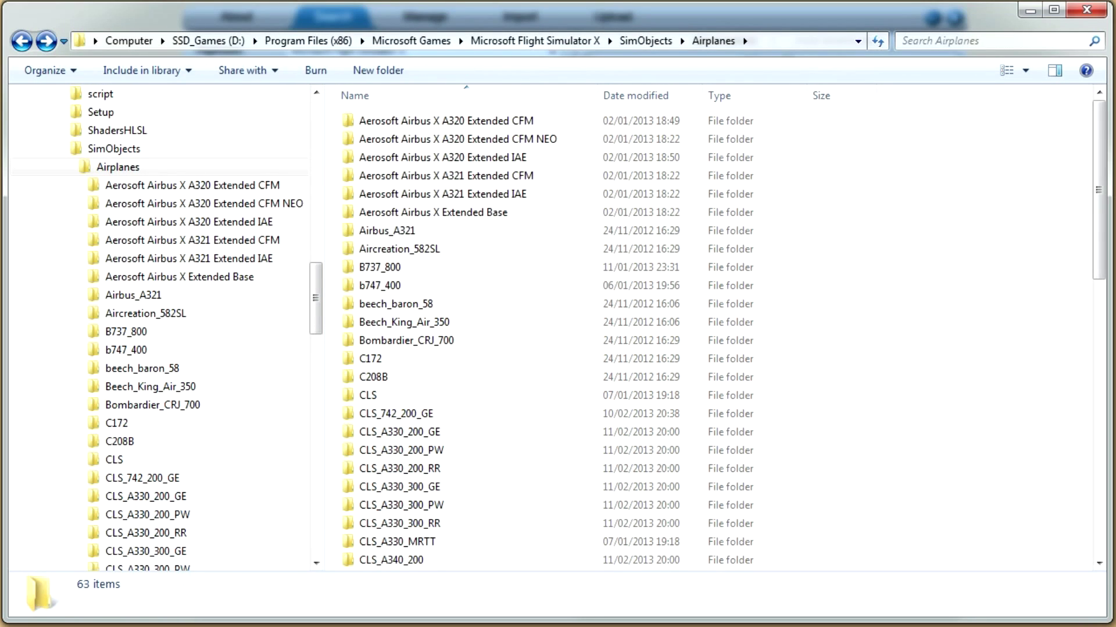
# Return to the Repaint Manager and install the selected A330-200 Alitalia repaint
pyautogui.click(1030, 10)
pyautogui.click(496, 323)
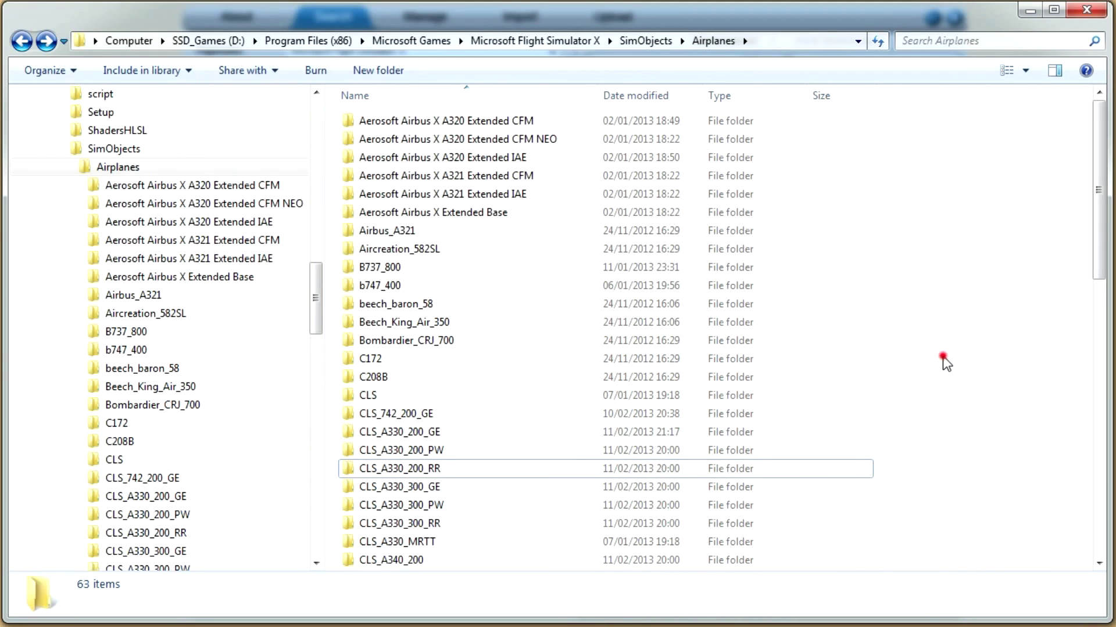
# Check the repaint's files on disk in the texture.alitalia folder inside CLS_A330_200_GE, and put the folder window away
pyautogui.doubleClick(418, 432)
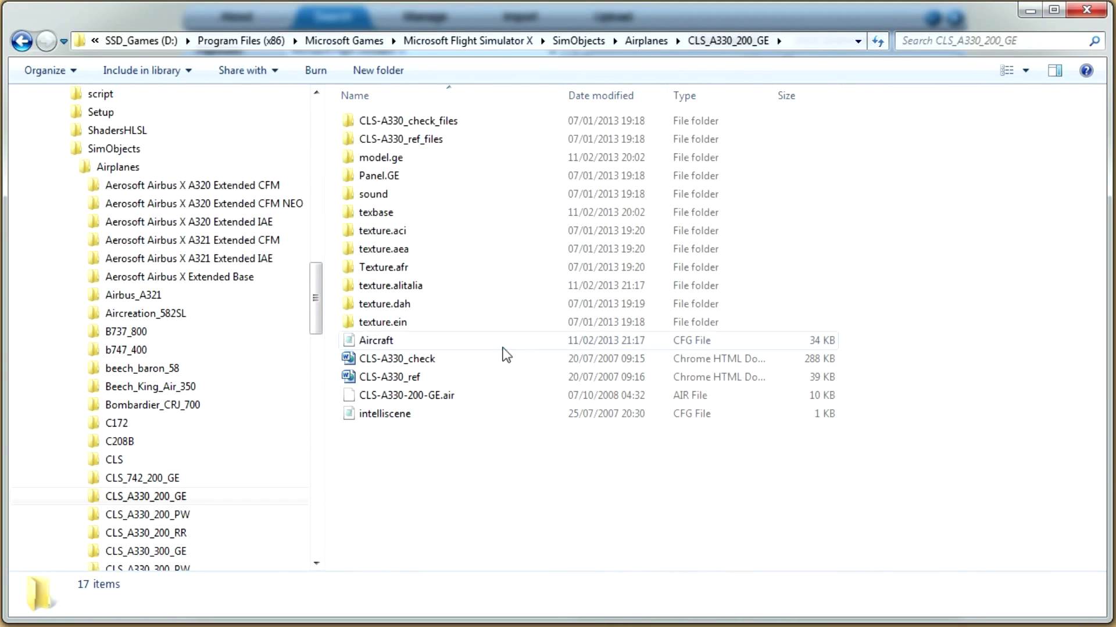
pyautogui.doubleClick(406, 291)
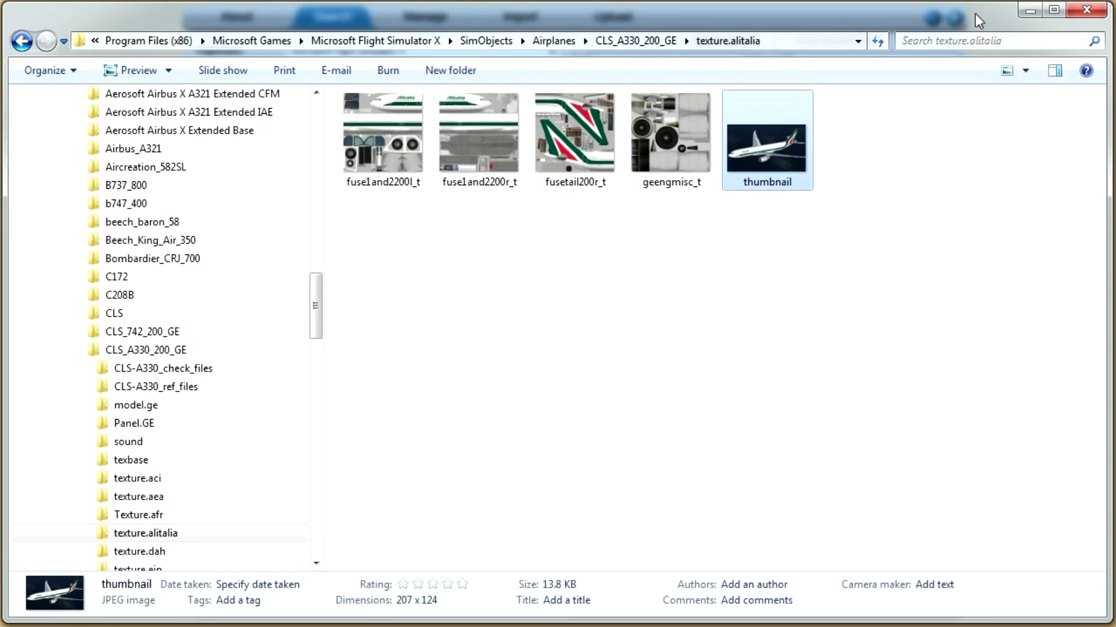
pyautogui.click(1030, 10)
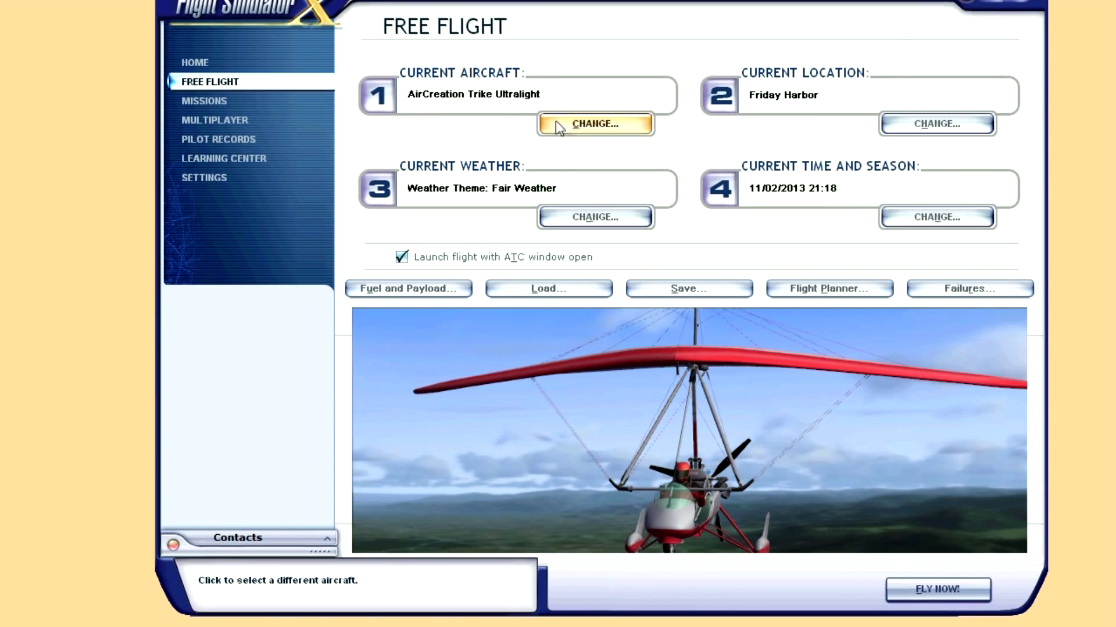
# In Flight Simulator X, preview the Airbus A330-200 Alitalia from several angles in its aircraft details, and exit the simulator without changing the aircraft
pyautogui.click(573, 120)
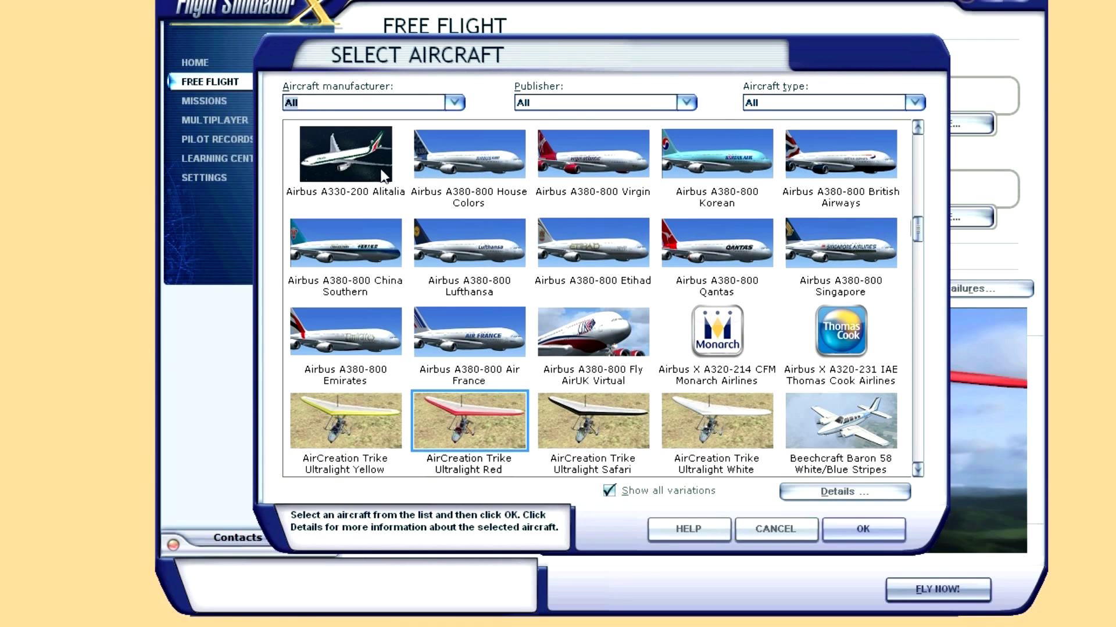
pyautogui.click(346, 154)
pyautogui.scroll(1, 377, 191)
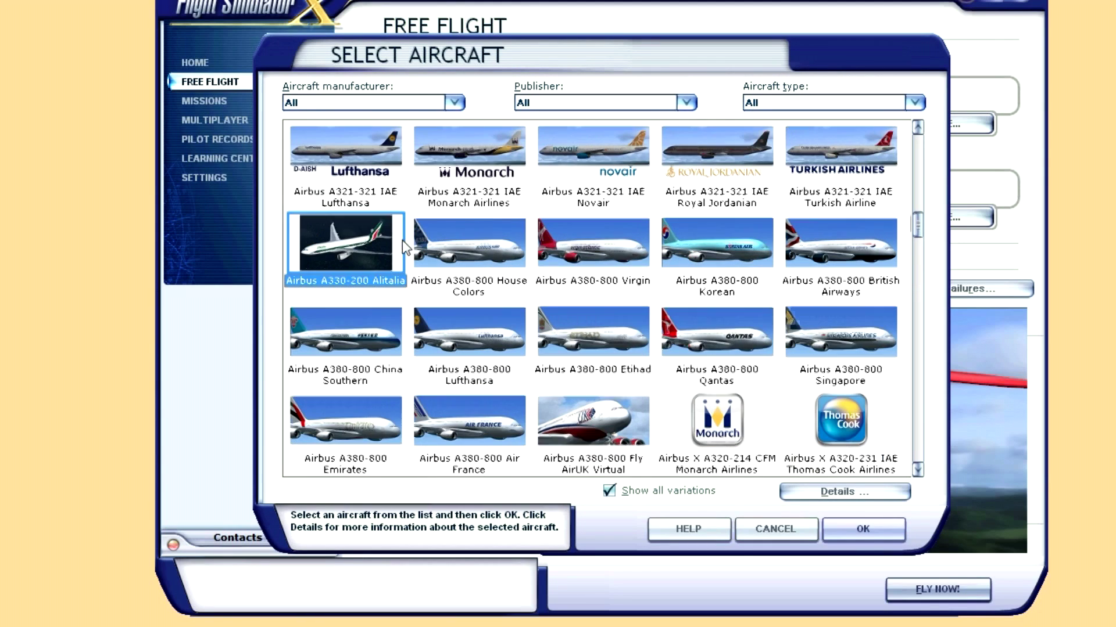
pyautogui.click(834, 493)
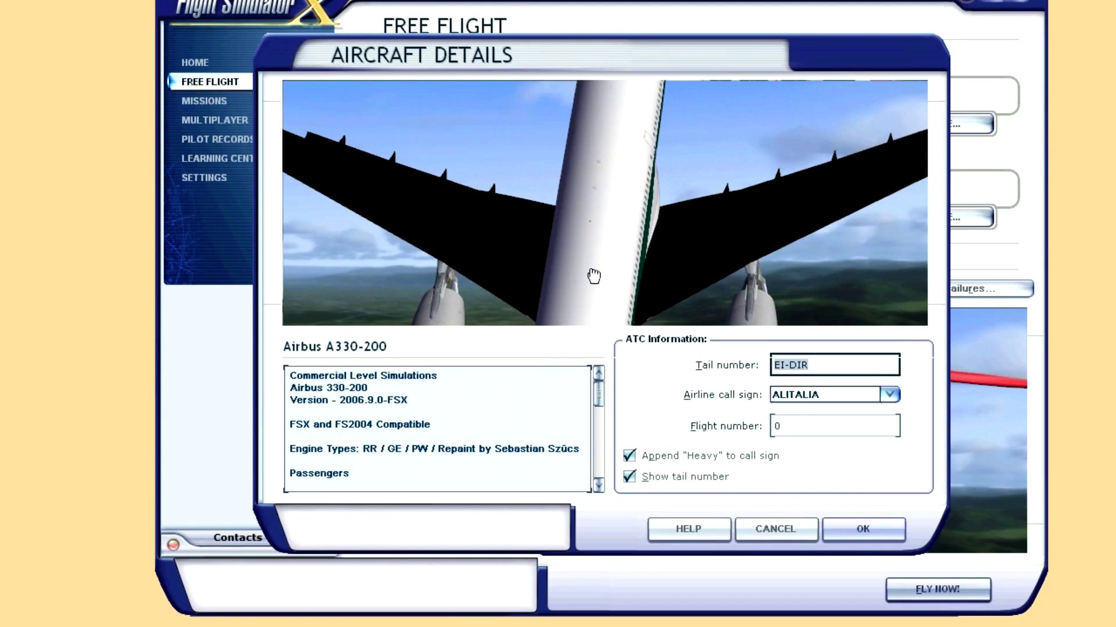
pyautogui.moveTo(594, 277); pyautogui.dragTo(611, 244)
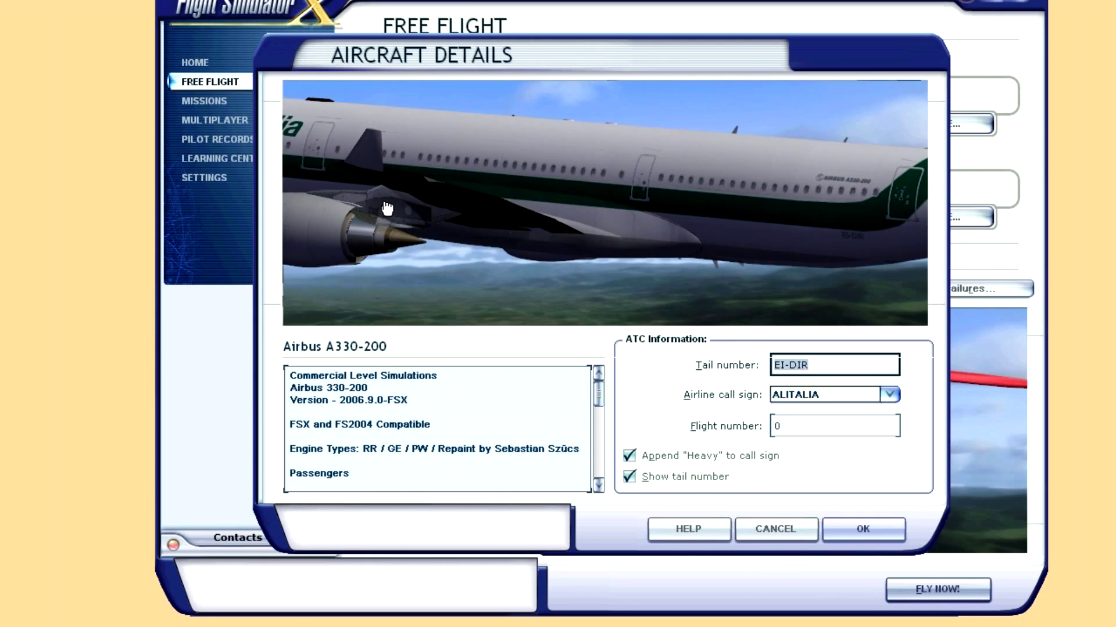
pyautogui.click(775, 528)
pyautogui.click(773, 539)
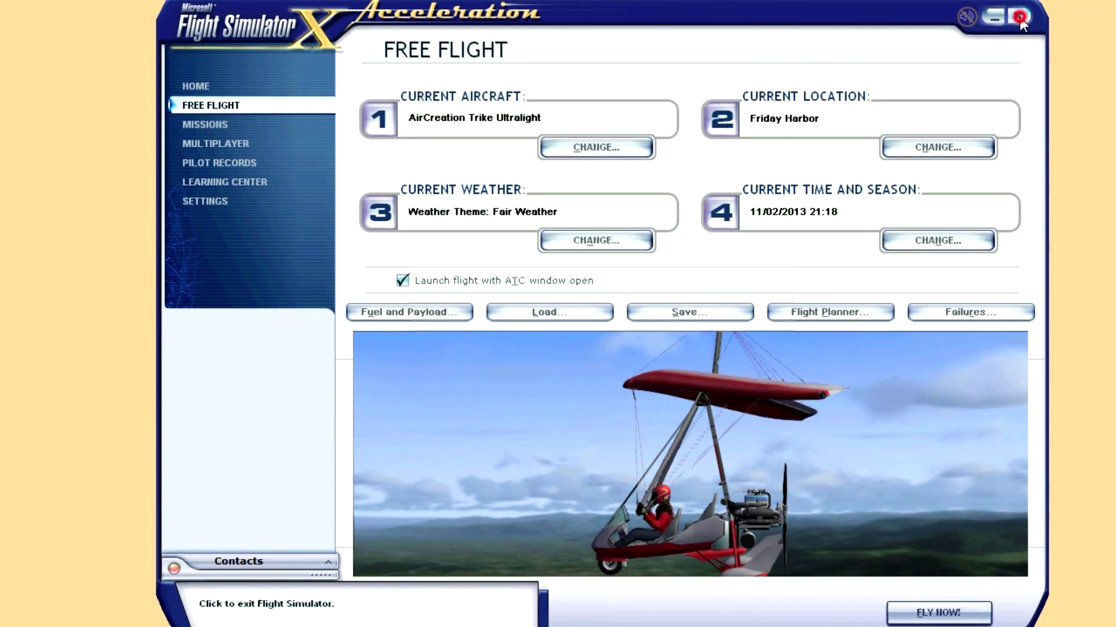
pyautogui.click(1020, 17)
pyautogui.click(542, 366)
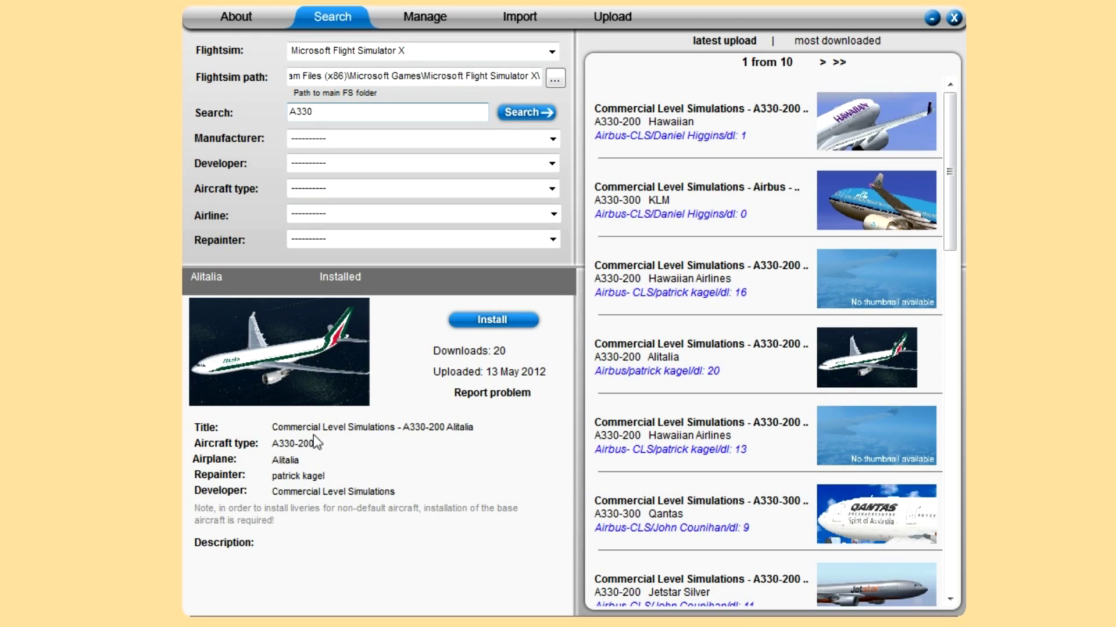
# Back in the Repaint Manager, search the livery database for PMDG repaints
pyautogui.click(418, 27)
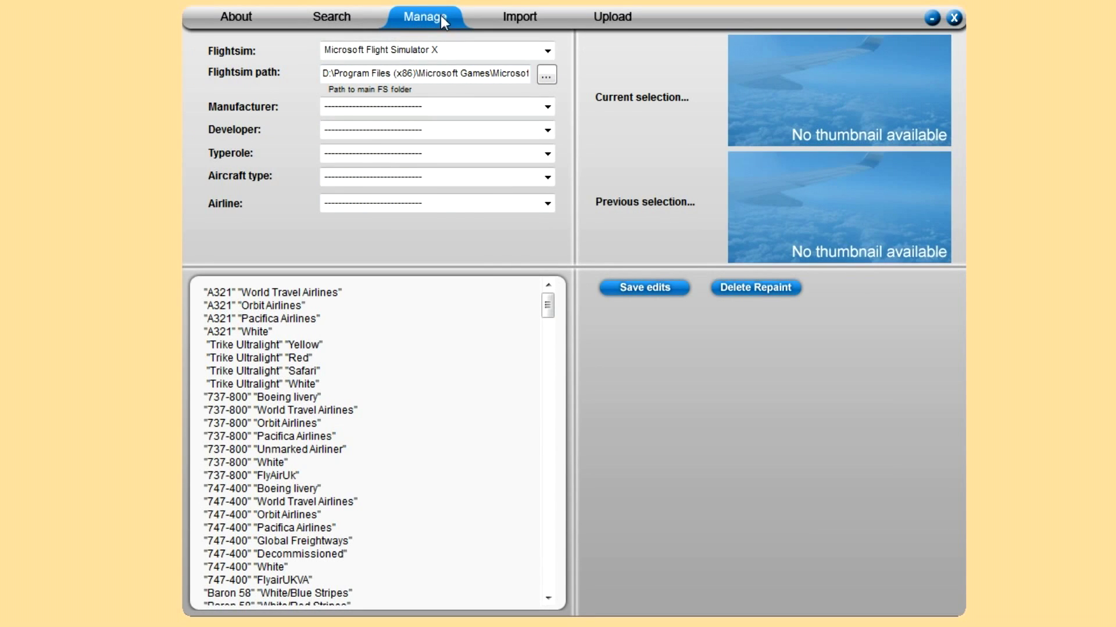
pyautogui.click(326, 17)
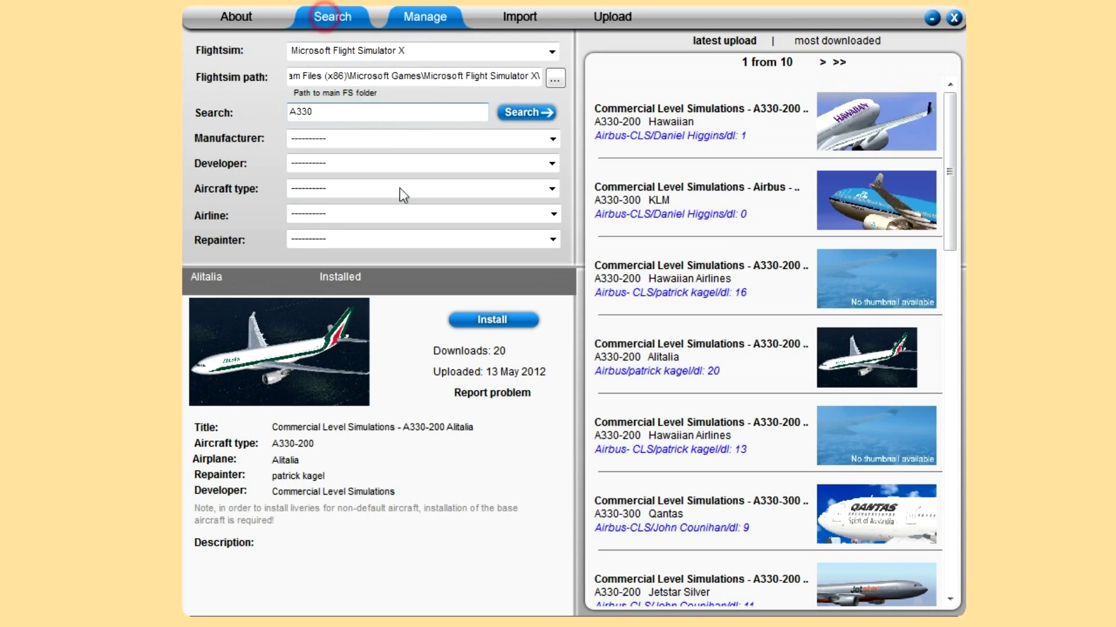
pyautogui.click(343, 114)
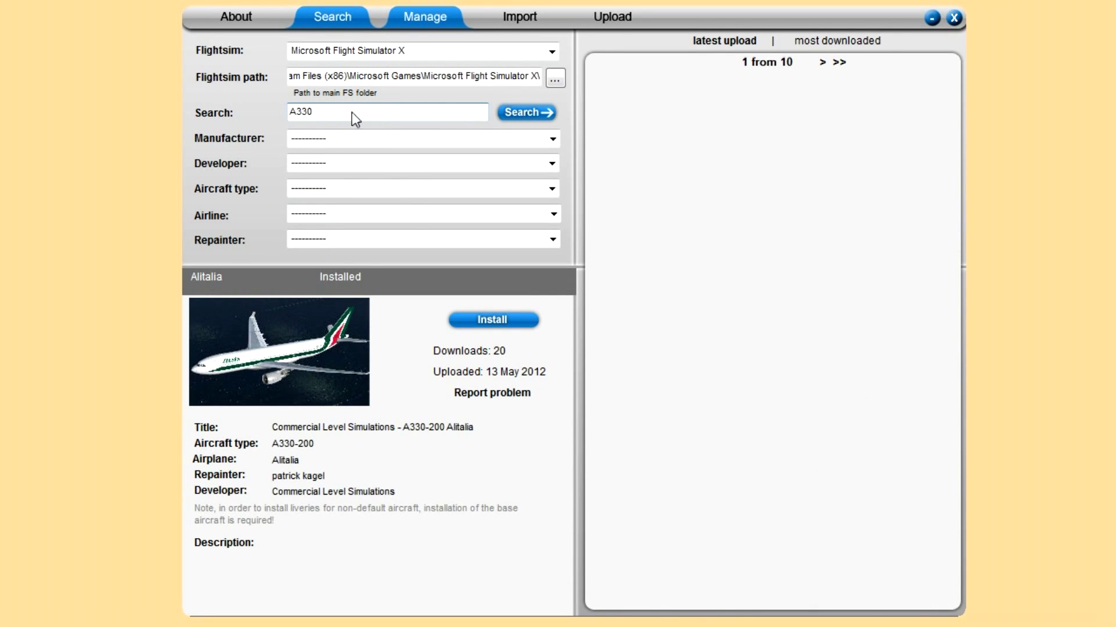
pyautogui.doubleClick(355, 119)
pyautogui.write('PMDG')
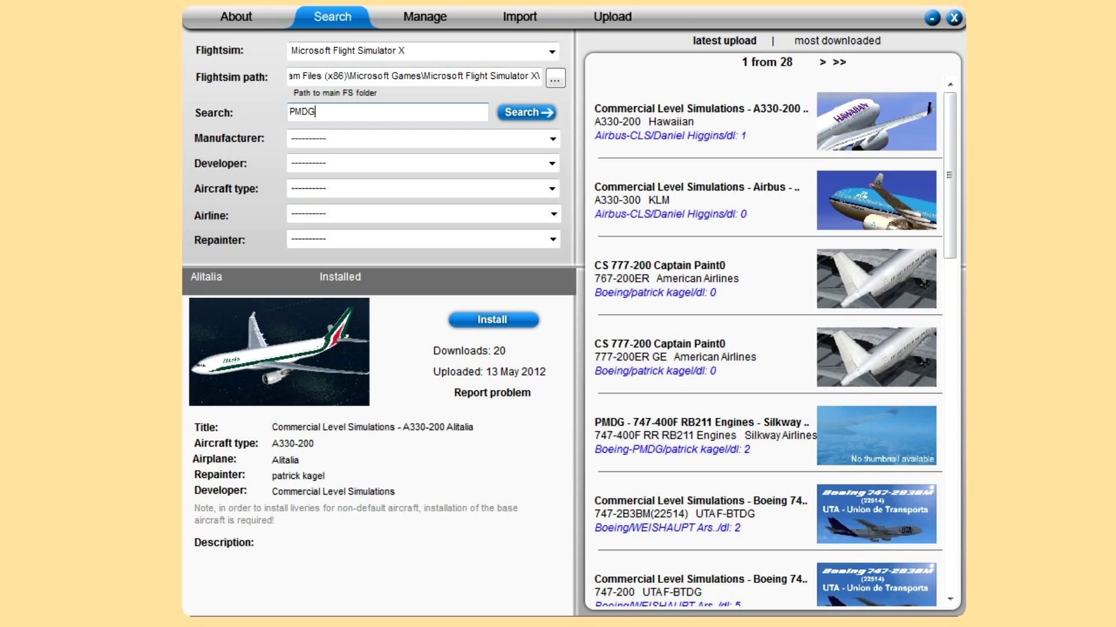
pyautogui.click(540, 113)
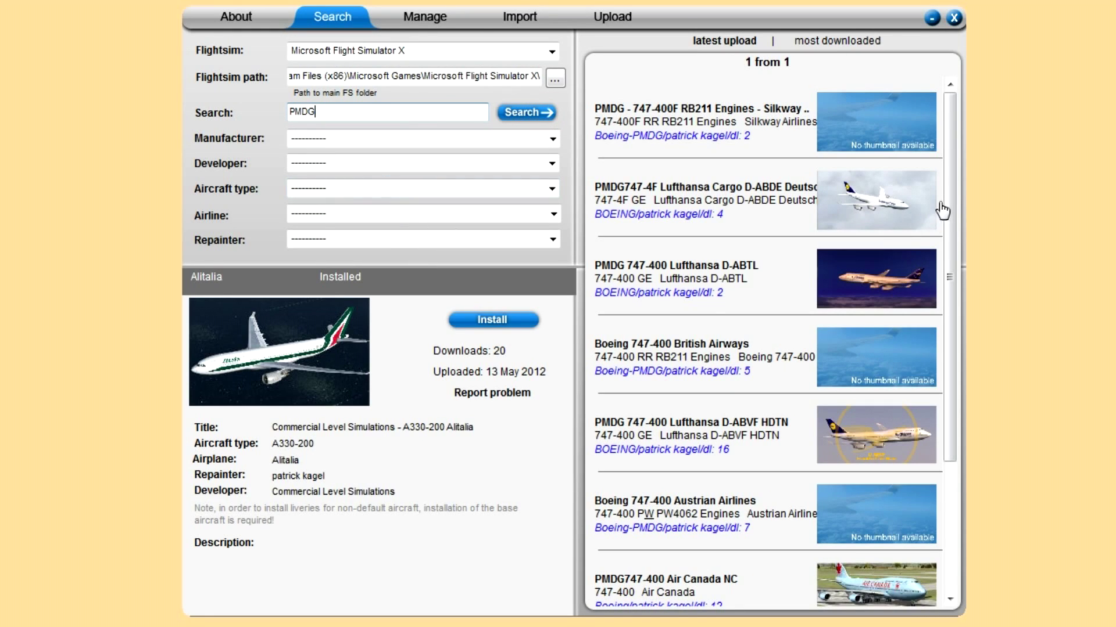
# Look through the PMDG results and display the details of the PMDG747-400 Air Canada NC livery
pyautogui.moveTo(953, 189); pyautogui.dragTo(957, 326)
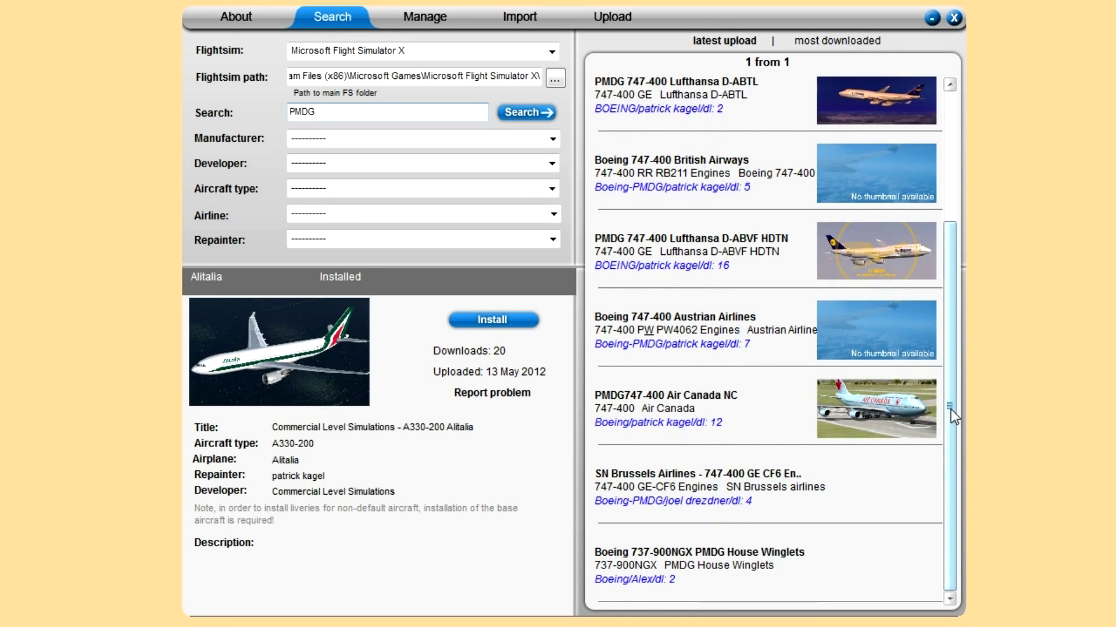
pyautogui.moveTo(950, 416); pyautogui.dragTo(945, 271)
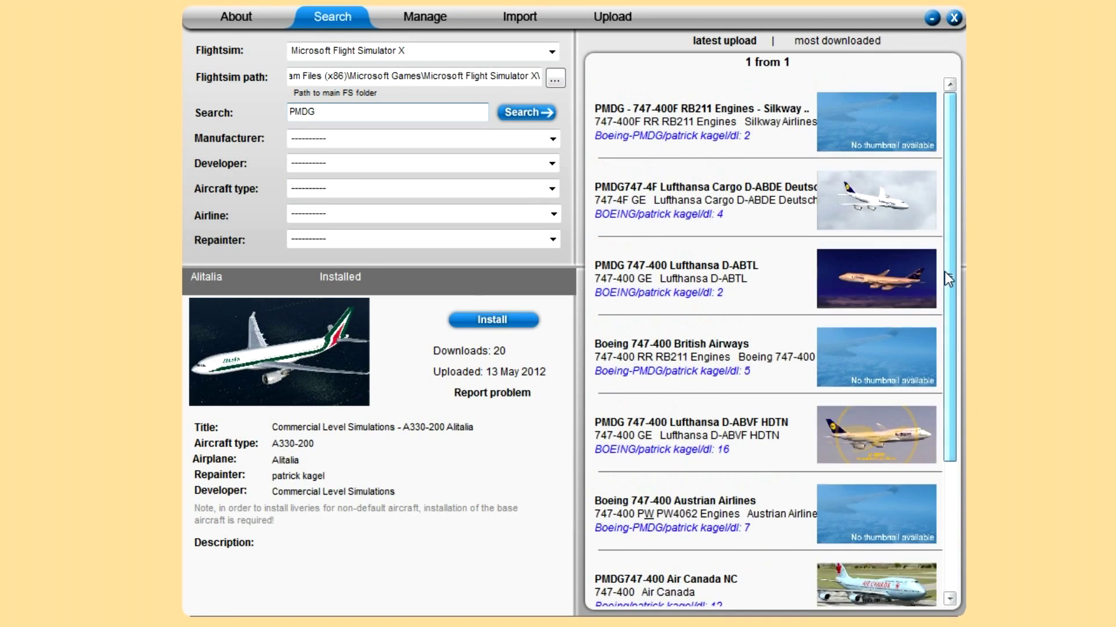
pyautogui.click(875, 603)
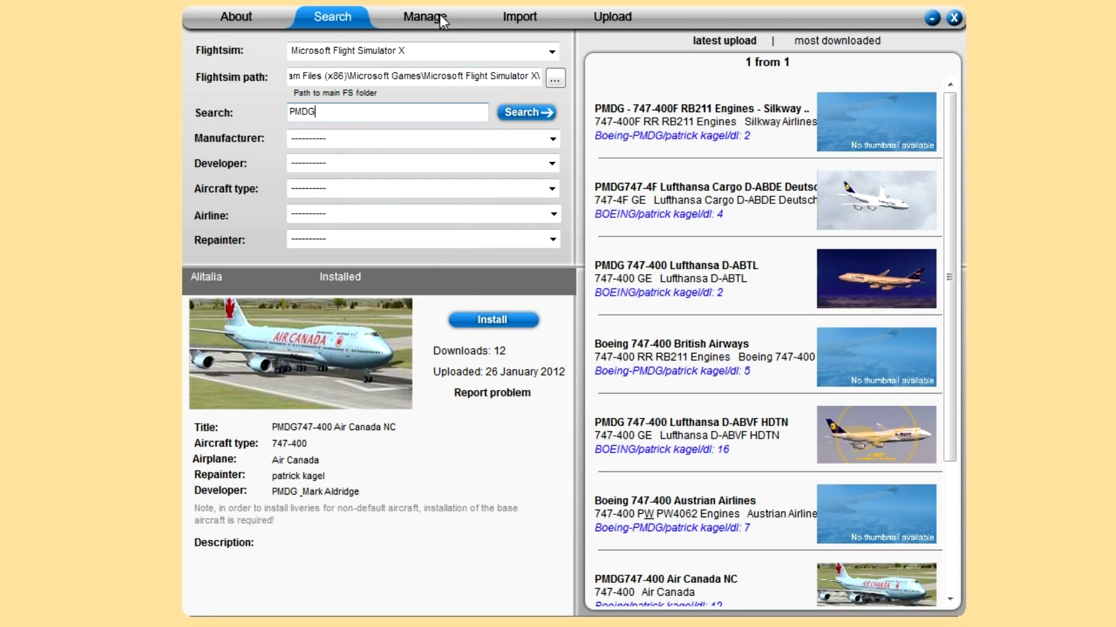
# Browse the repaints installed in Flight Simulator X and display the configuration details of the A330-200 Alitalia repaint
pyautogui.click(419, 18)
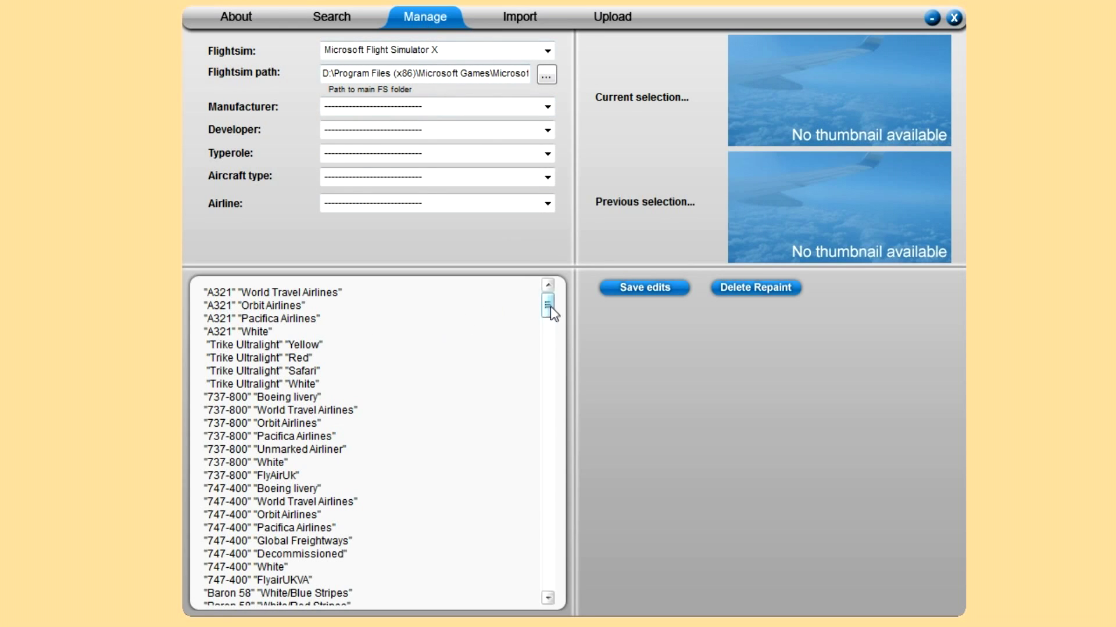
pyautogui.moveTo(546, 304); pyautogui.dragTo(549, 581)
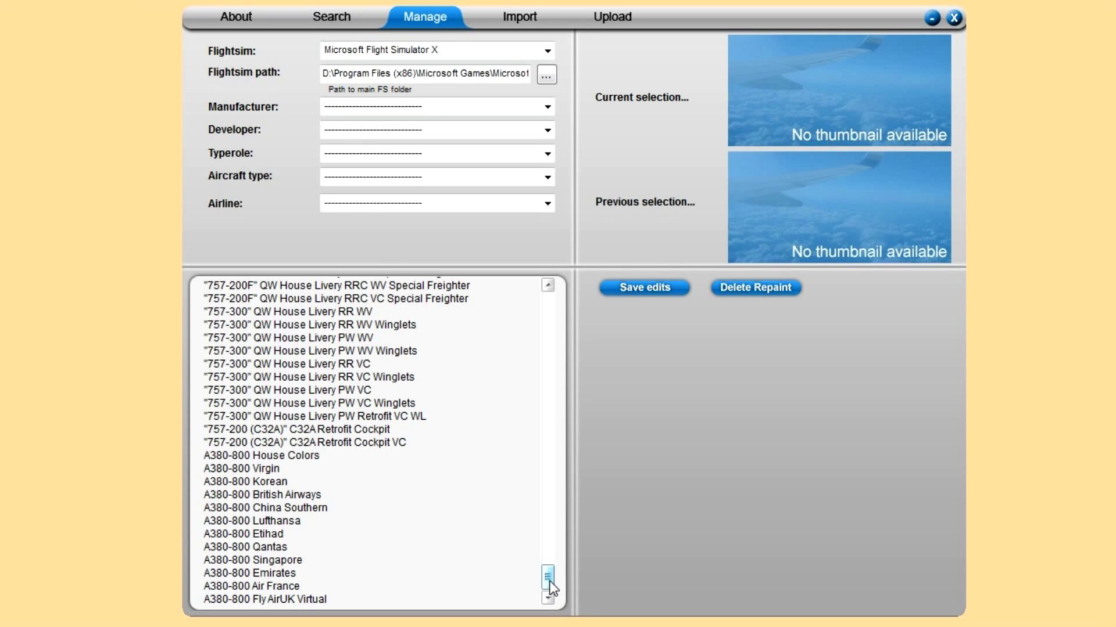
pyautogui.moveTo(550, 587); pyautogui.dragTo(546, 356)
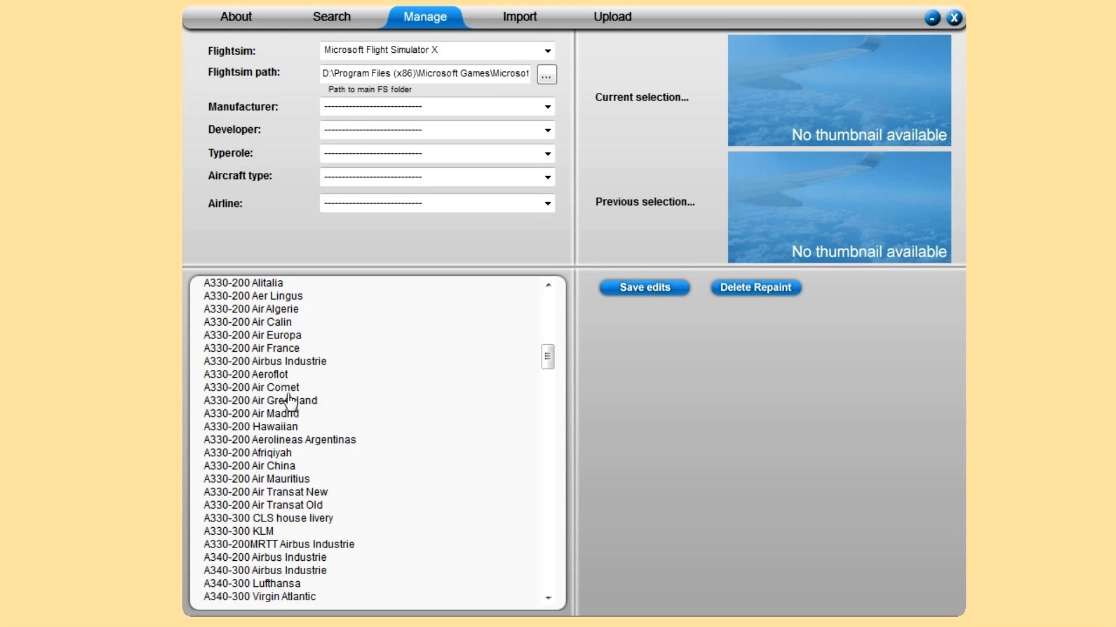
pyautogui.click(548, 285)
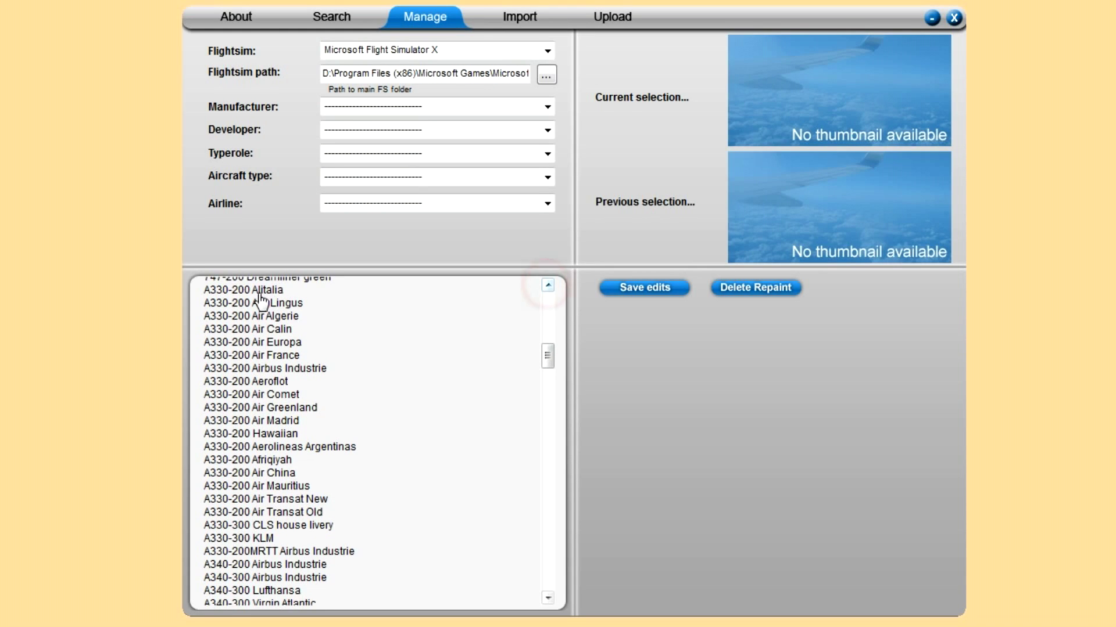
pyautogui.click(258, 292)
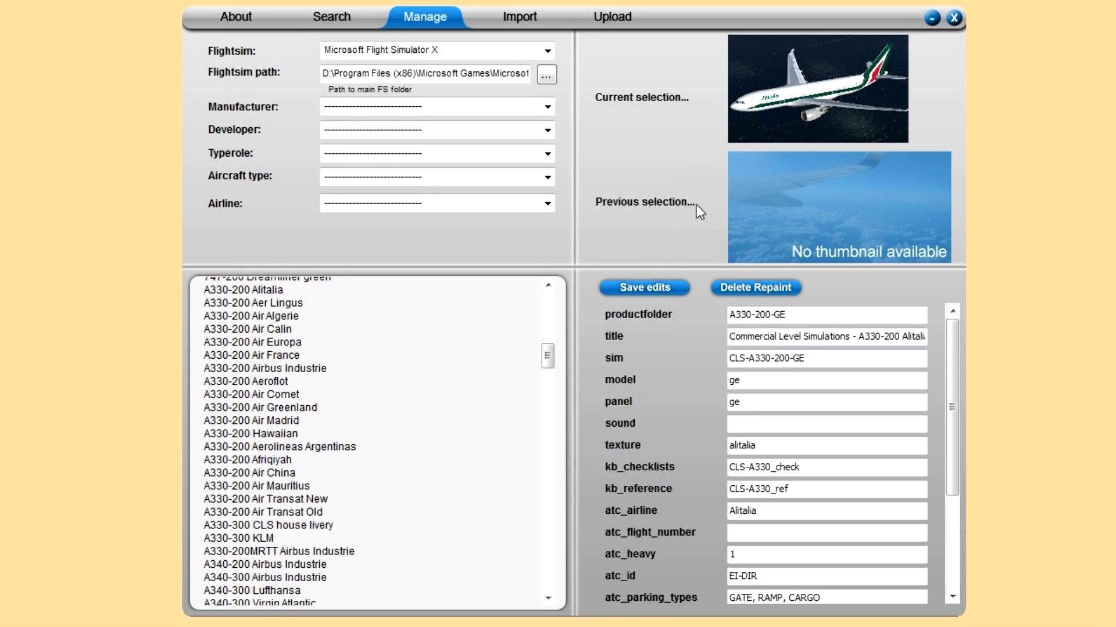
pyautogui.click(548, 285)
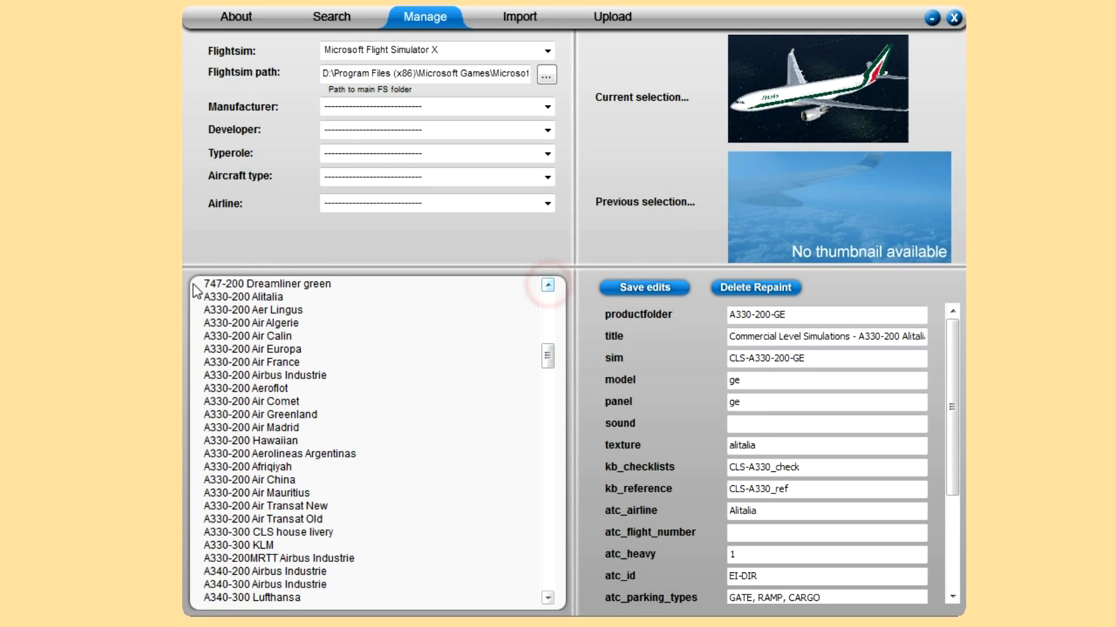
# Display the details of the A330-200 Aer Lingus repaint and return to the previously selected Alitalia repaint
pyautogui.click(264, 311)
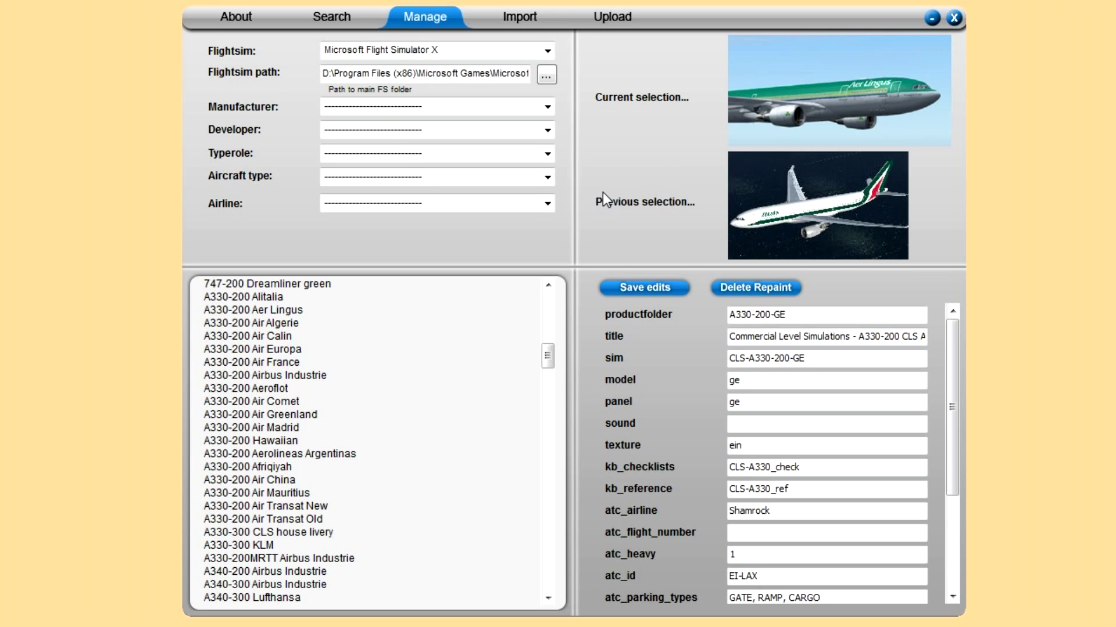
pyautogui.click(829, 214)
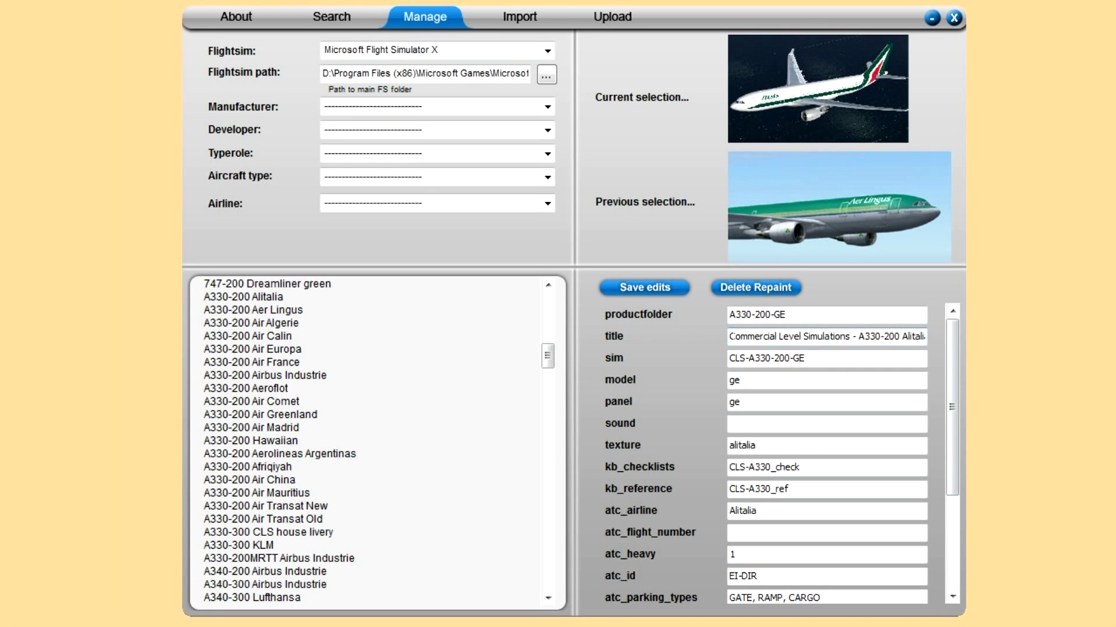
# Replace Alitalia with Hello in the title and ui_variation of the A330-200 Alitalia repaint and save the edits
pyautogui.doubleClick(910, 336)
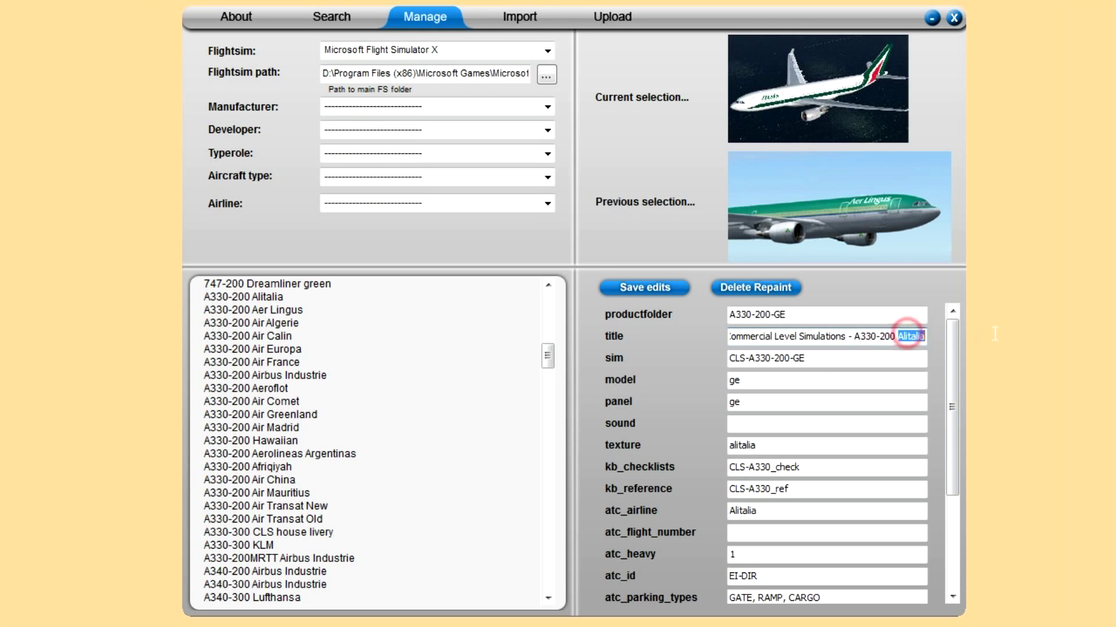
pyautogui.write('Hello')
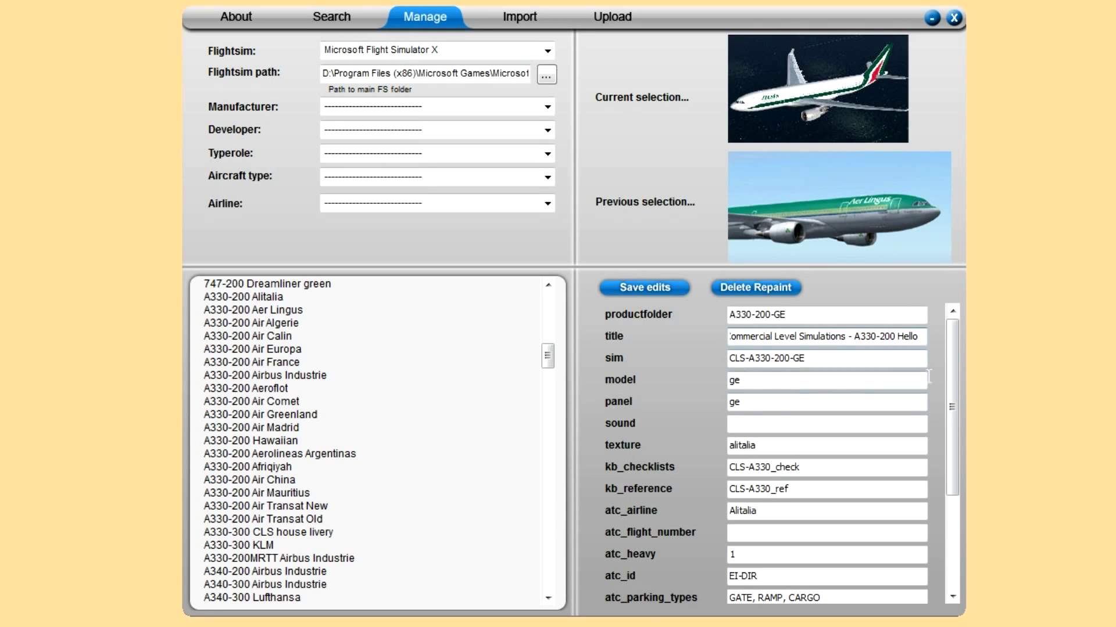
pyautogui.moveTo(951, 372); pyautogui.dragTo(950, 468)
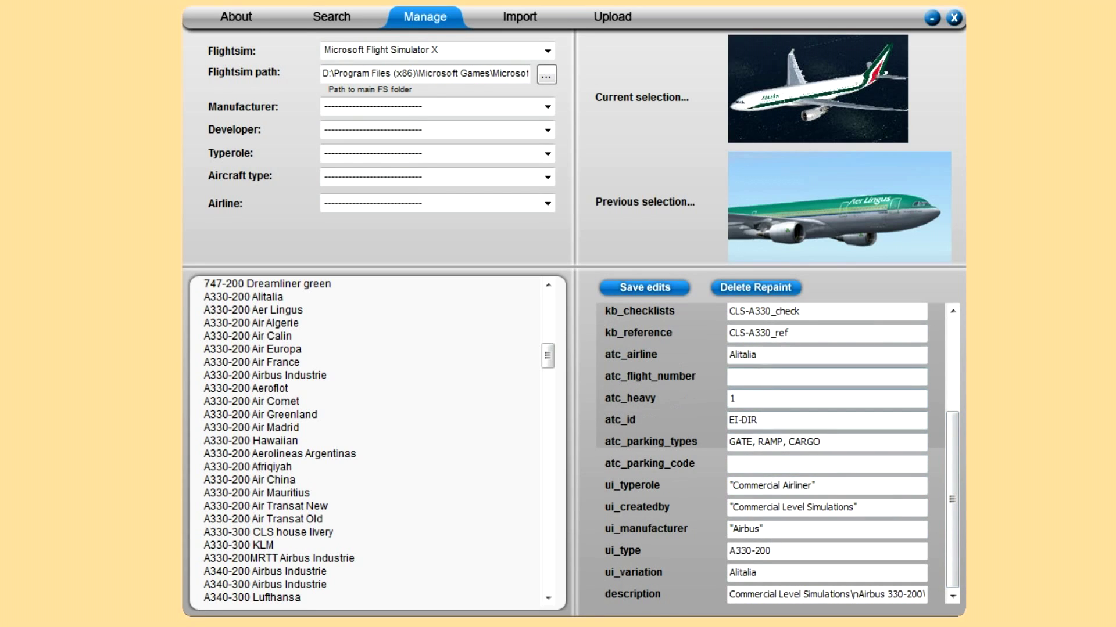
pyautogui.click(731, 418)
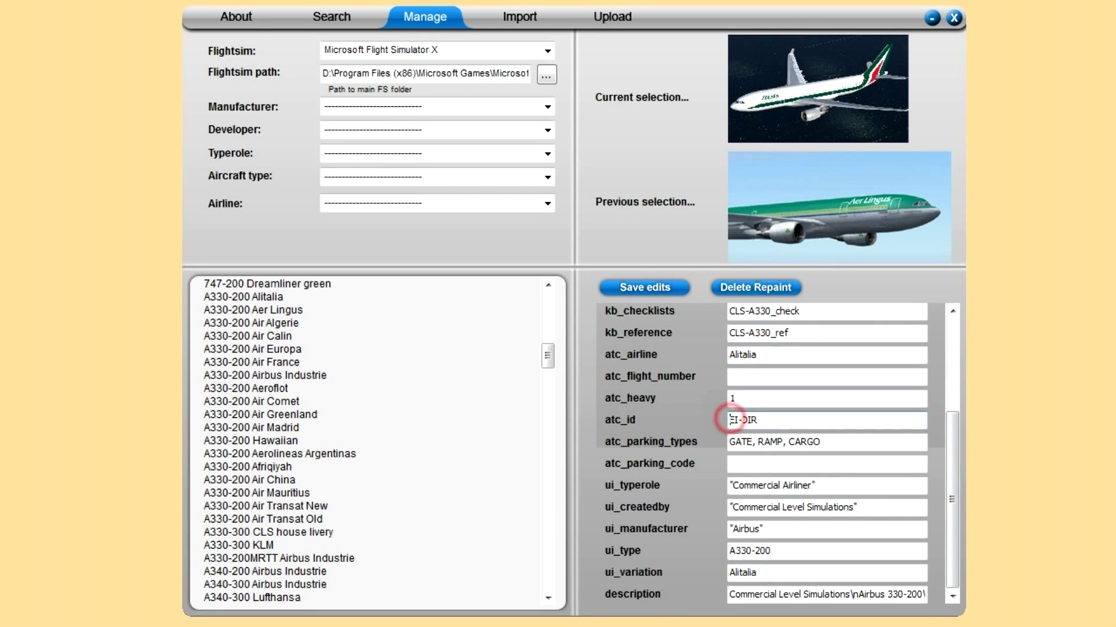
pyautogui.click(774, 419)
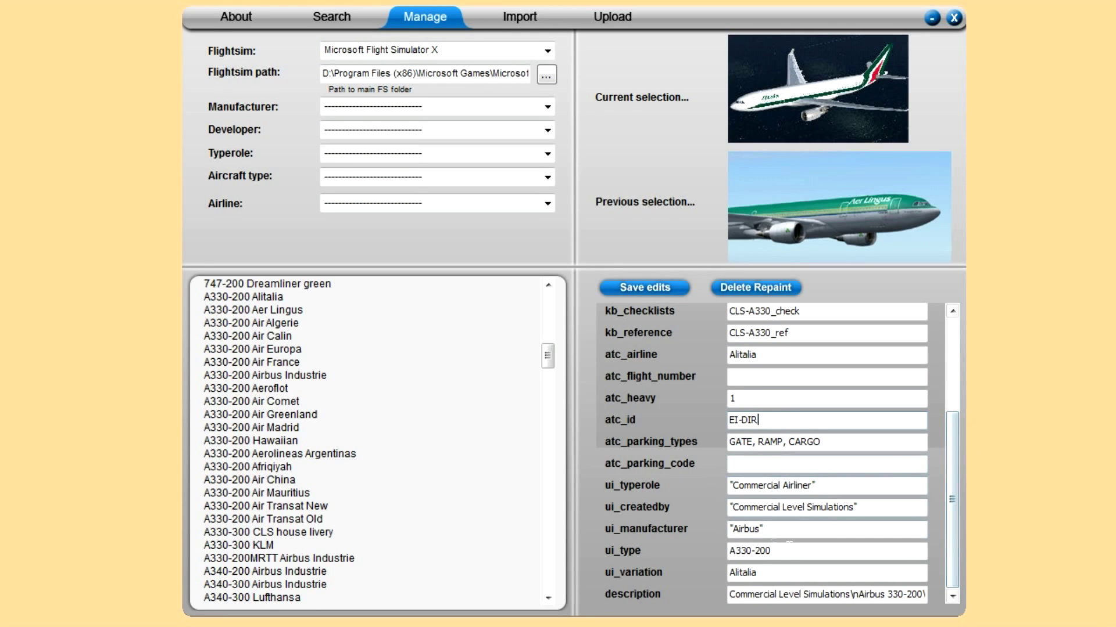
pyautogui.doubleClick(766, 573)
pyautogui.write('Hel')
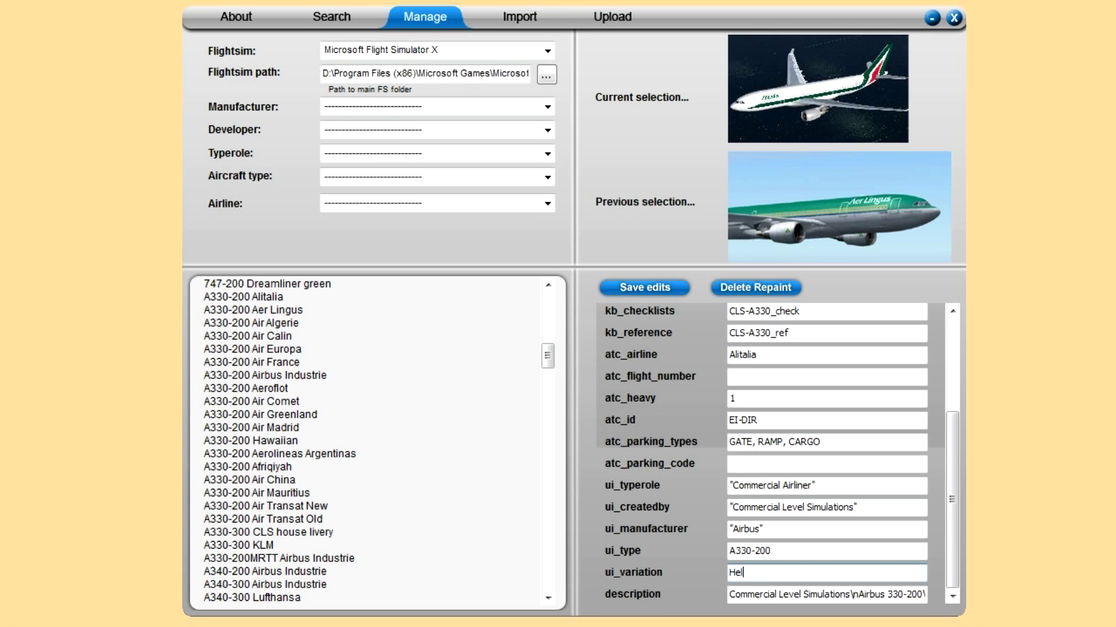
pyautogui.write('lo')
pyautogui.click(819, 465)
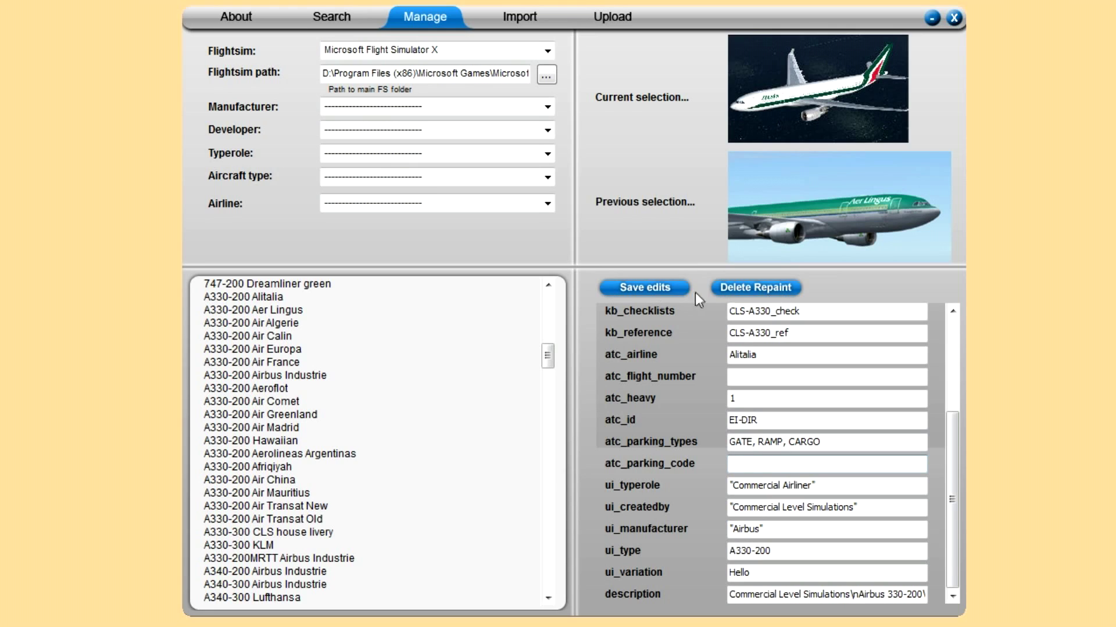
pyautogui.click(639, 293)
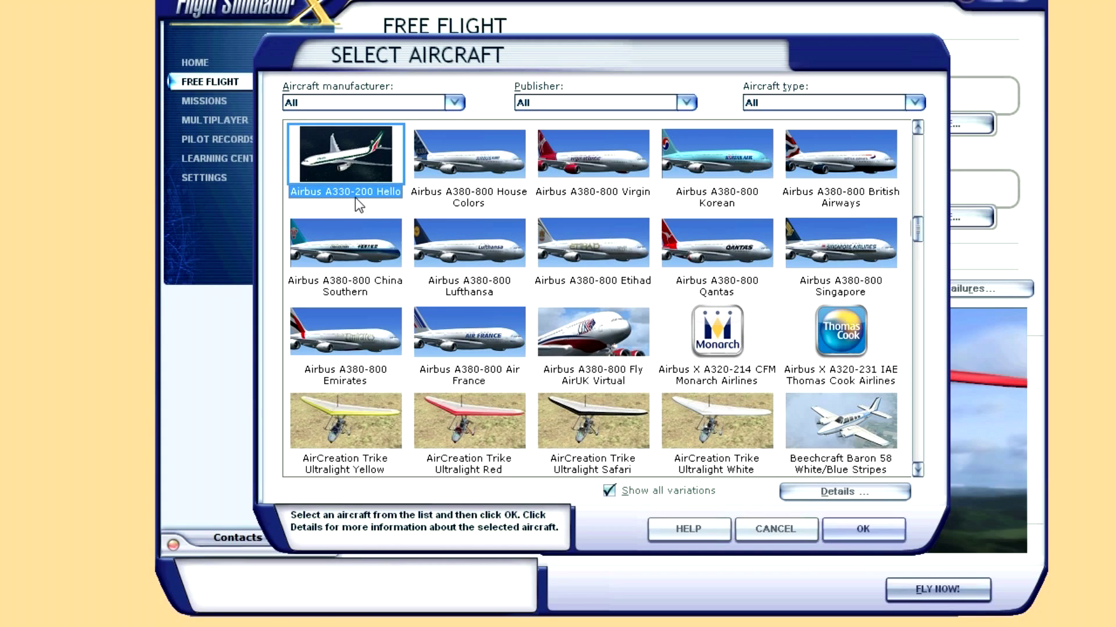
# Cancel the aircraft selection in Flight Simulator X and open the Aircraft configuration file from the CLS_A330_200_GE folder in Notepad, enlarged to full screen
pyautogui.click(779, 530)
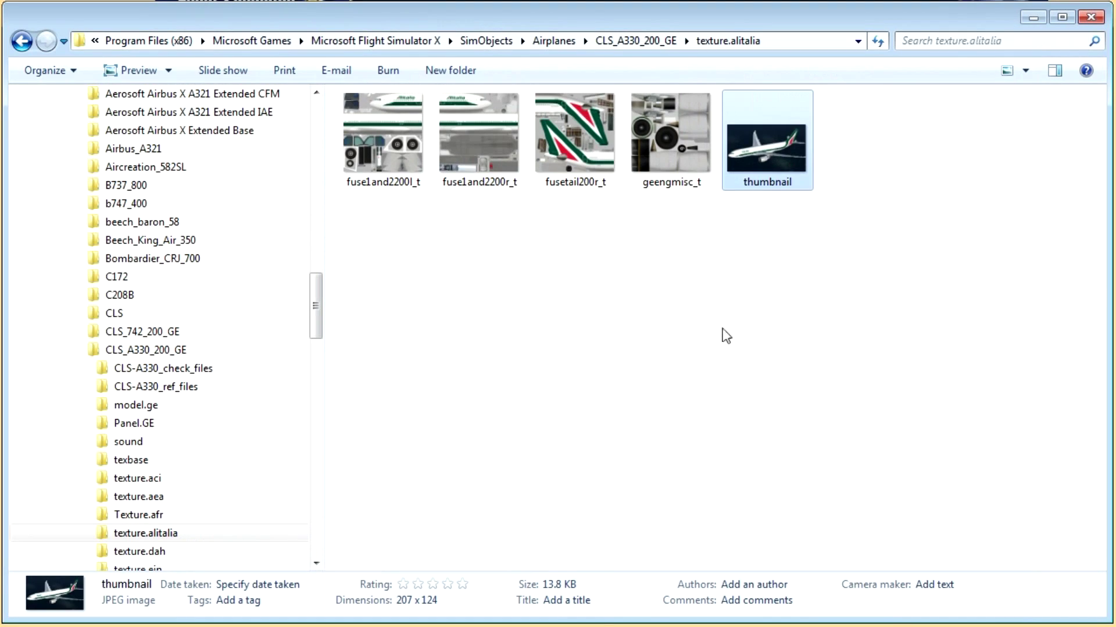
pyautogui.click(726, 336)
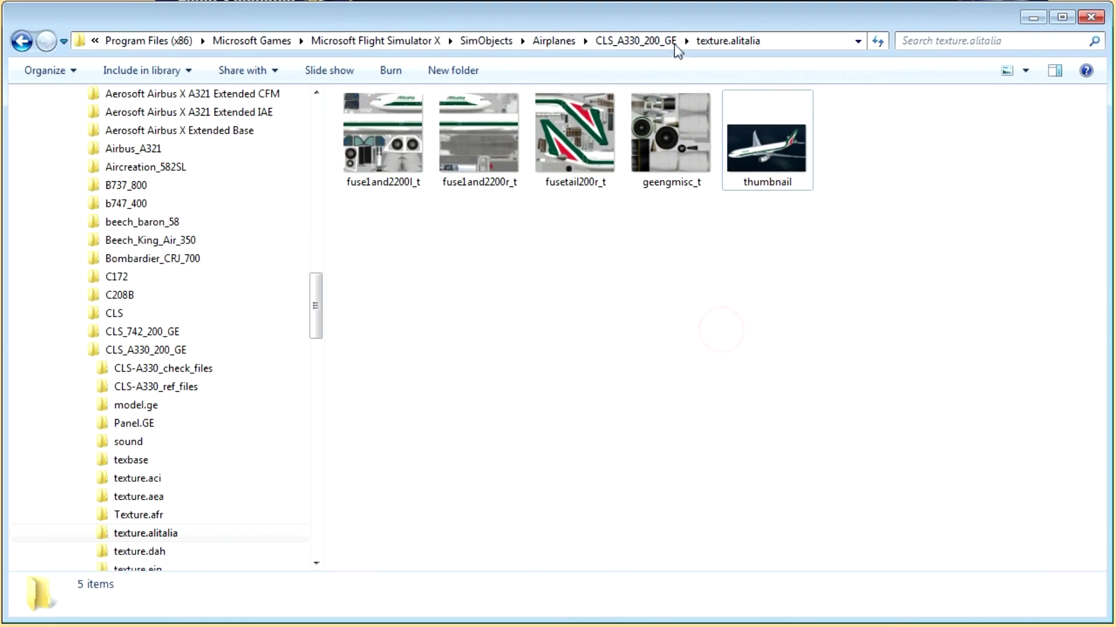
pyautogui.click(639, 41)
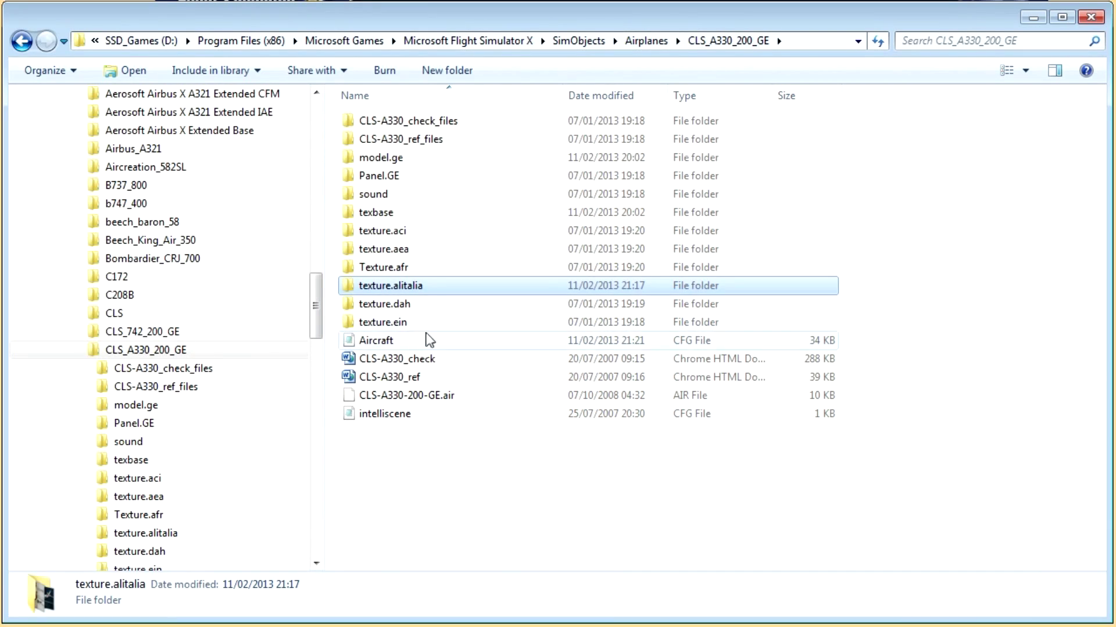
pyautogui.doubleClick(416, 343)
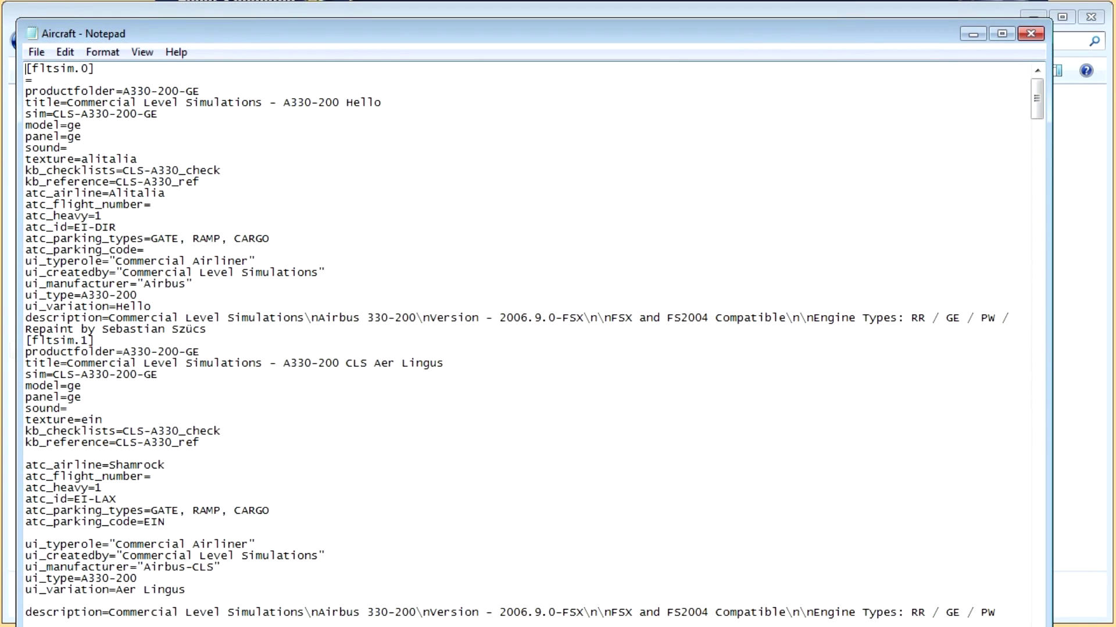
pyautogui.moveTo(831, 35); pyautogui.dragTo(816, 18)
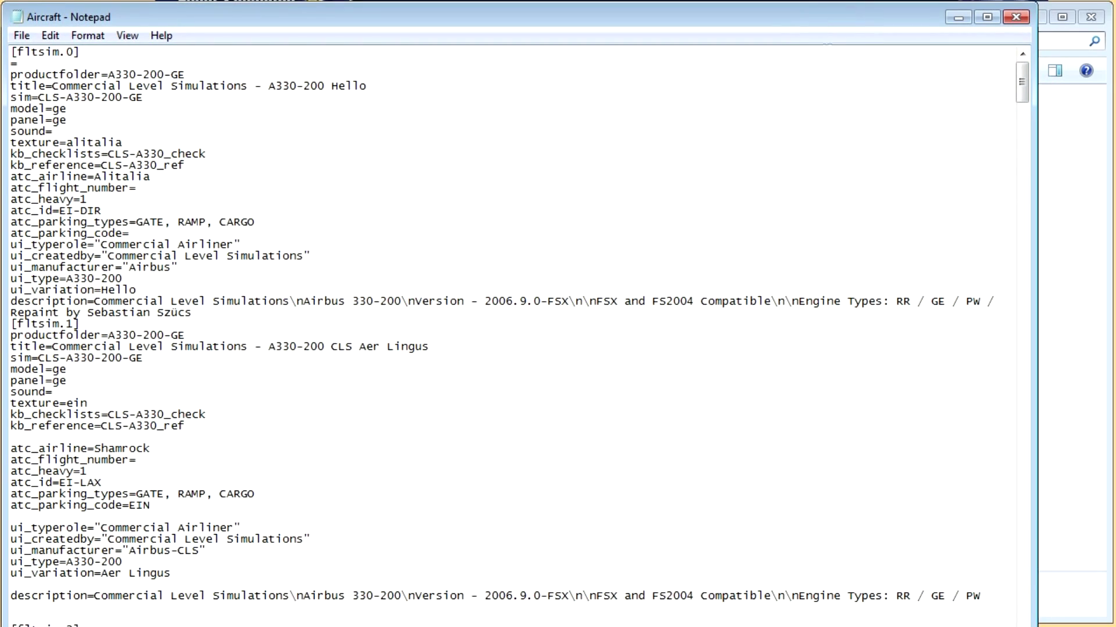
pyautogui.press('super+Up')
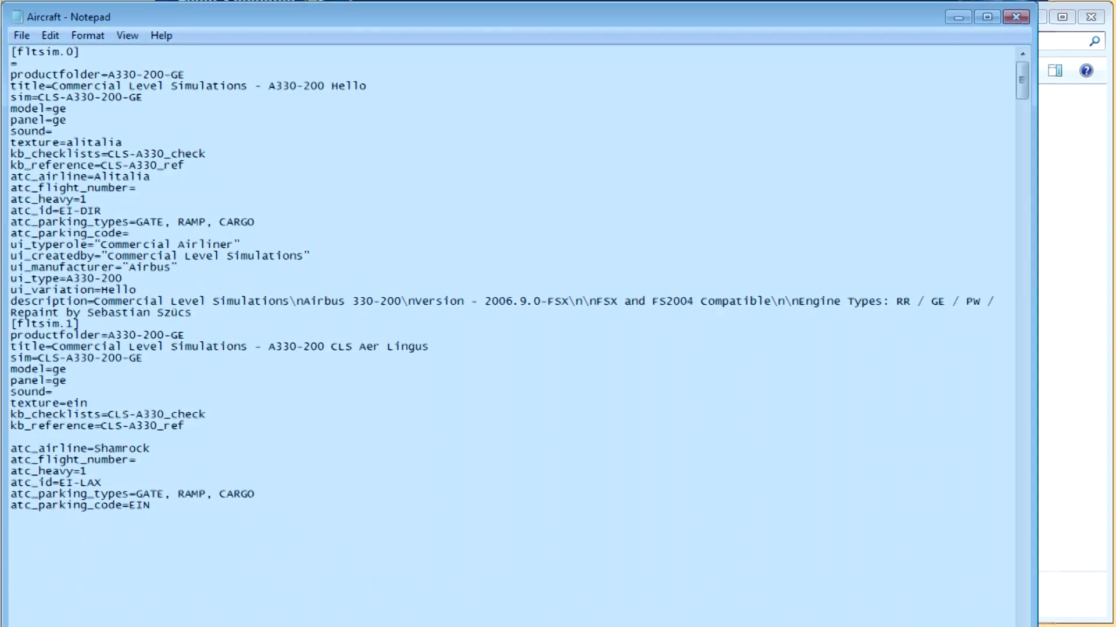
# Change Hello back to Alitalia in the title and ui_variation lines of the fltsim.0 section, and close the file with the changes saved
pyautogui.moveTo(368, 87); pyautogui.dragTo(336, 88)
pyautogui.write('A')
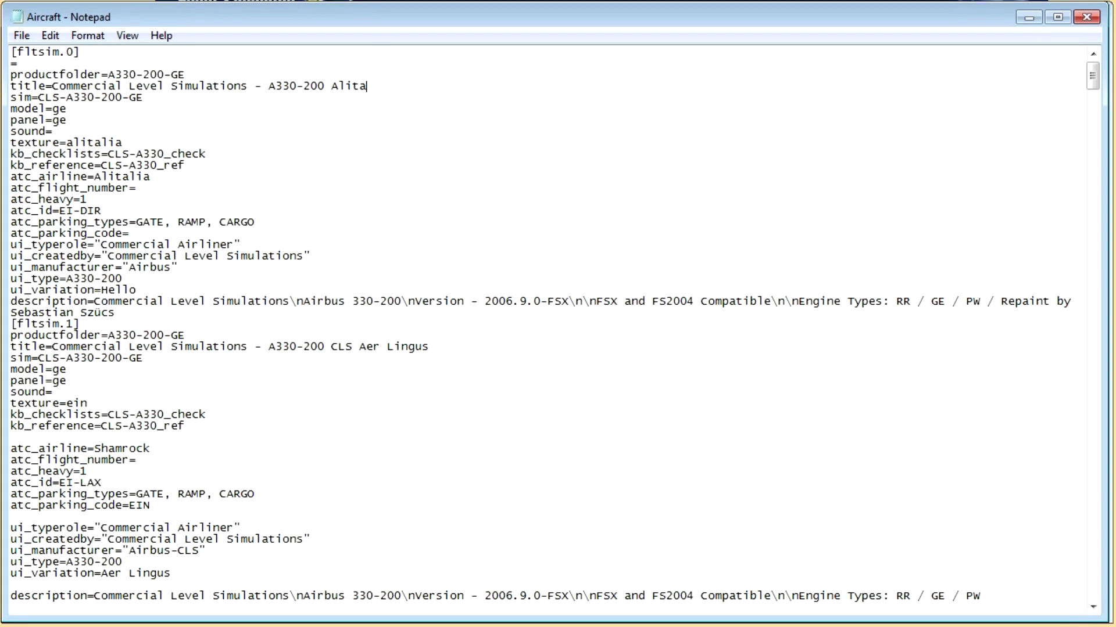
pyautogui.write('lia')
pyautogui.doubleClick(124, 288)
pyautogui.write('Alitalia')
pyautogui.click(1085, 18)
pyautogui.click(813, 482)
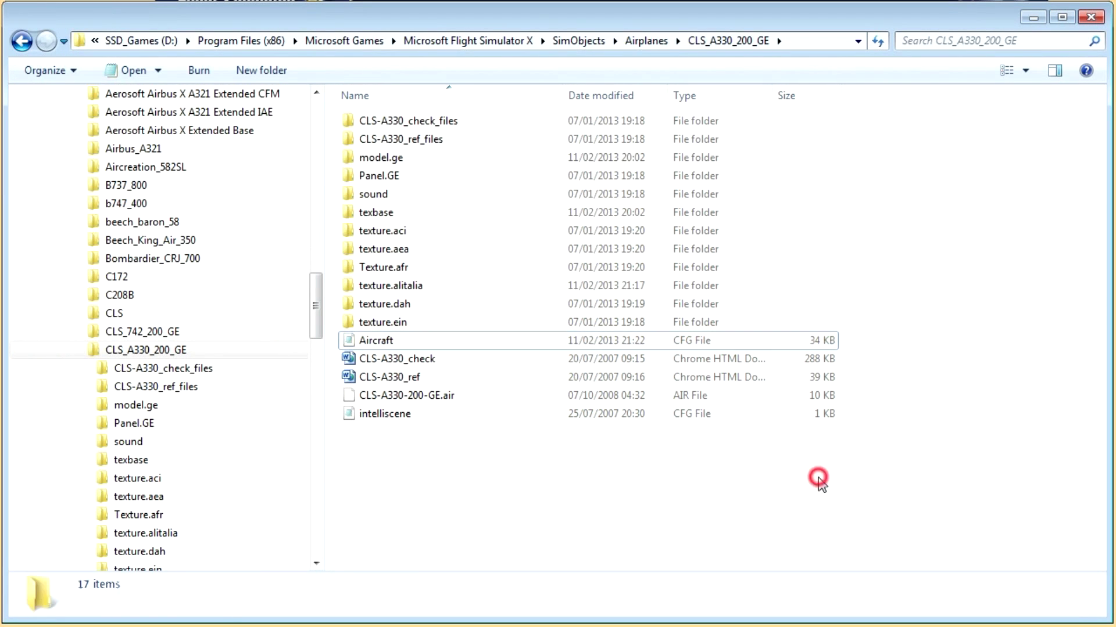
# Minimise the aircraft folder window and switch from Flight Simulator X back to the CLS Repaint Manager
pyautogui.click(1033, 18)
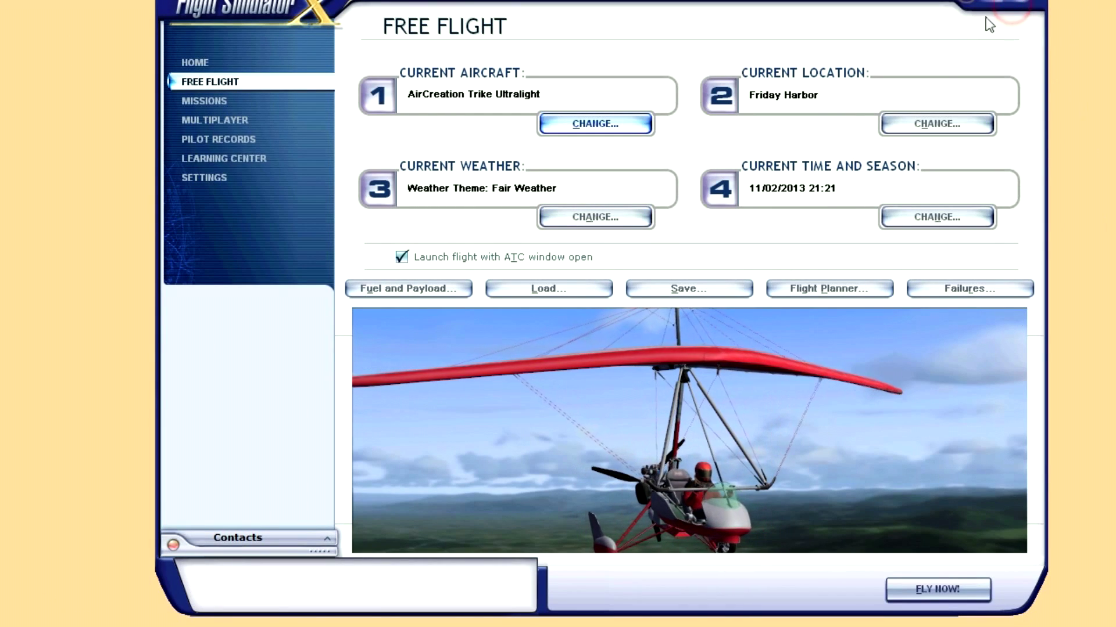
pyautogui.click(943, 21)
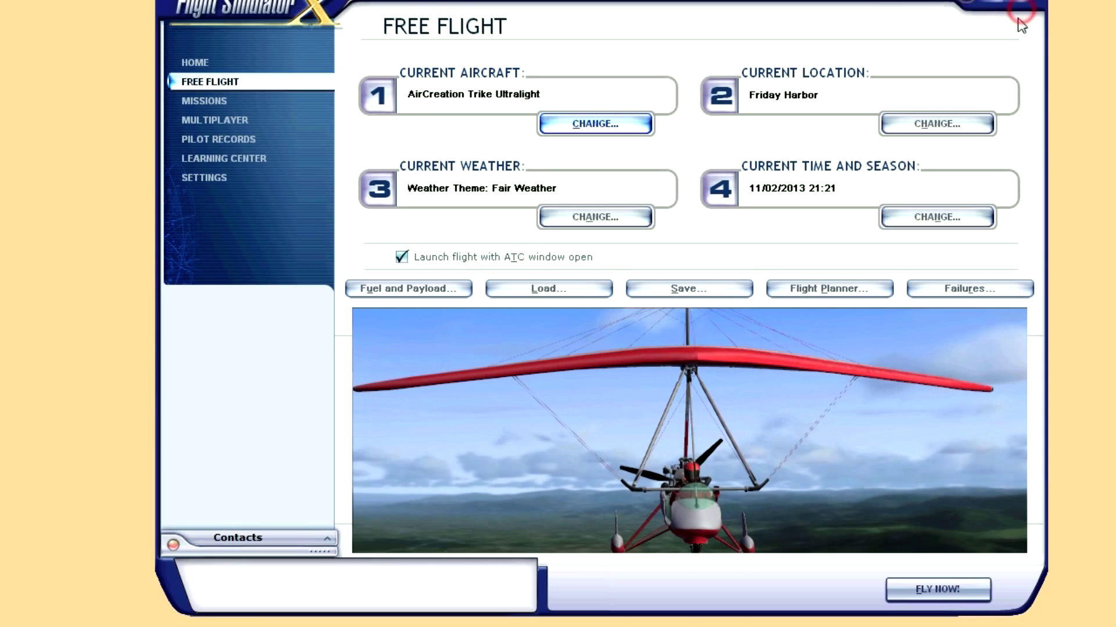
pyautogui.click(901, 4)
pyautogui.click(787, 37)
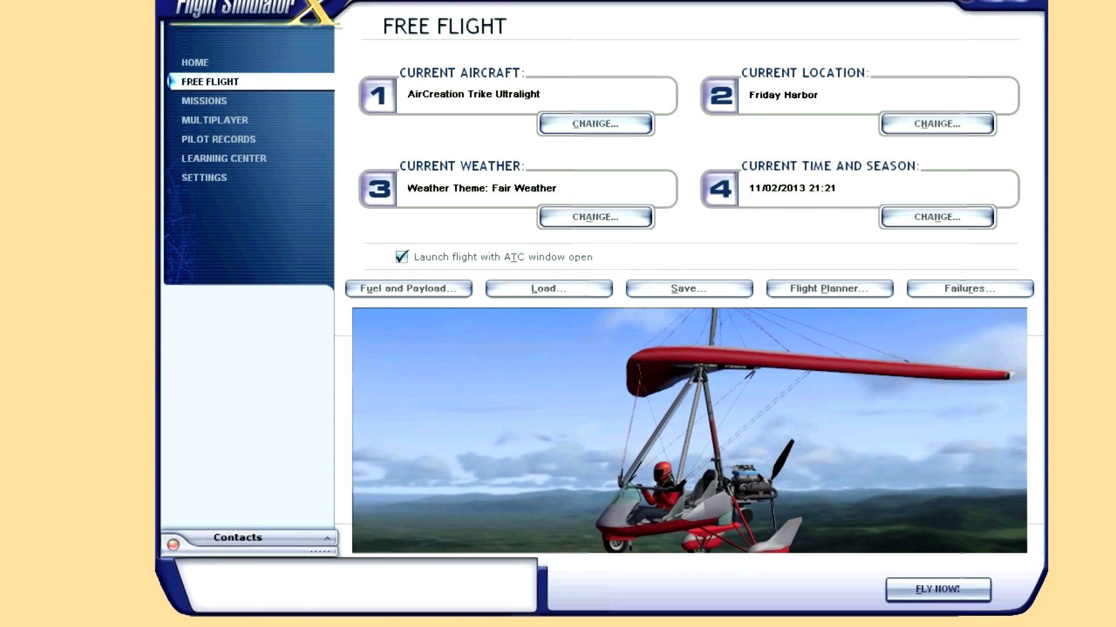
pyautogui.hotkey('alt', 'Tab')
pyautogui.click(1024, 151)
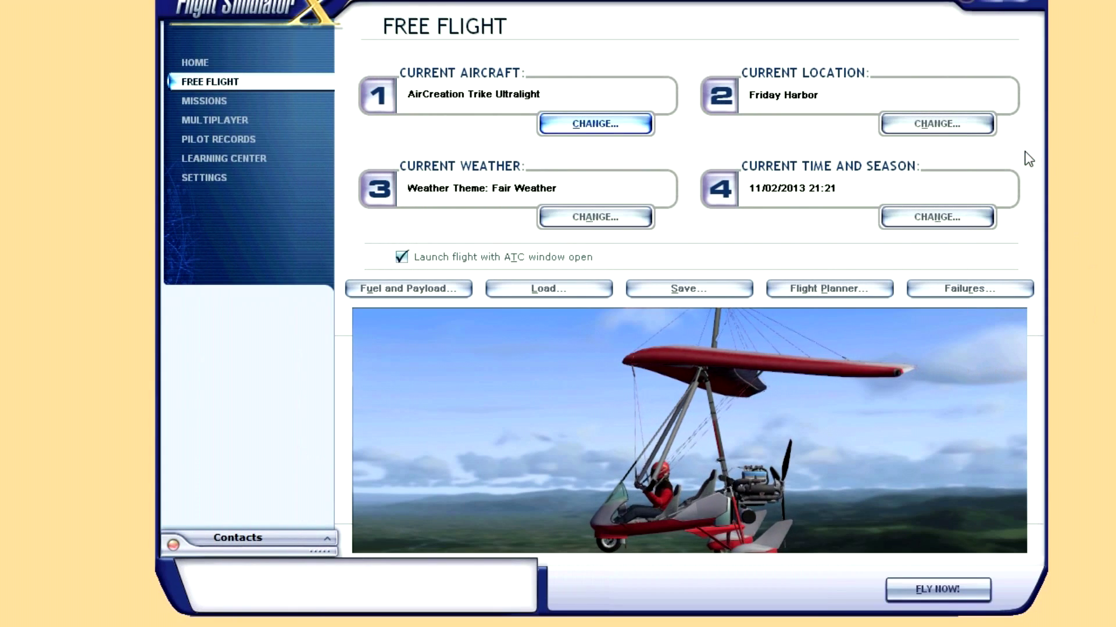
pyautogui.hotkey('alt', 'Tab')
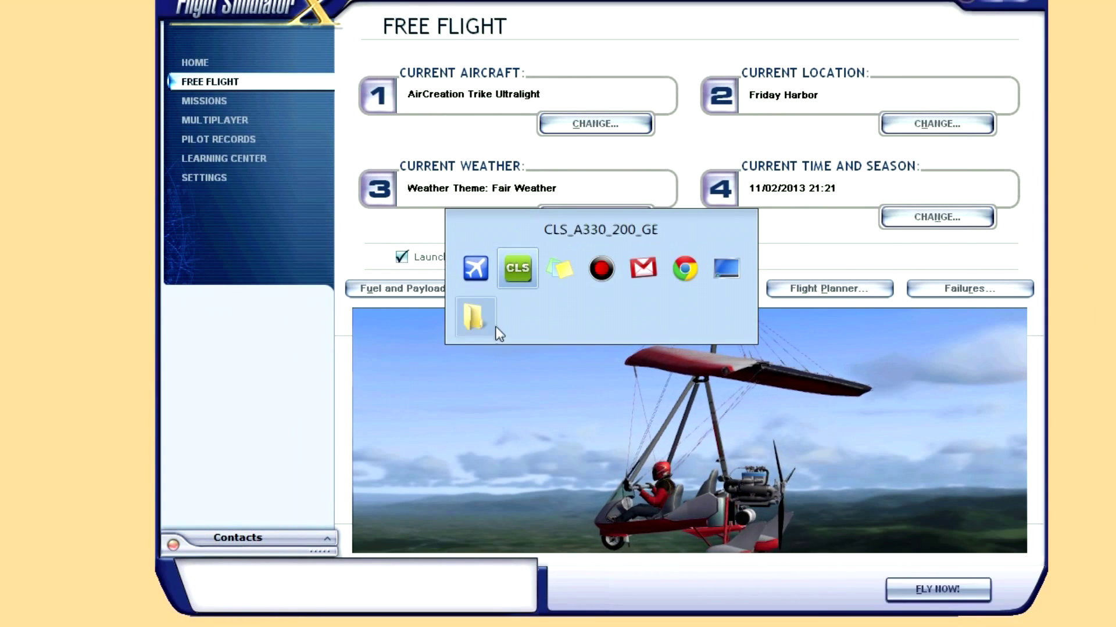
pyautogui.click(475, 269)
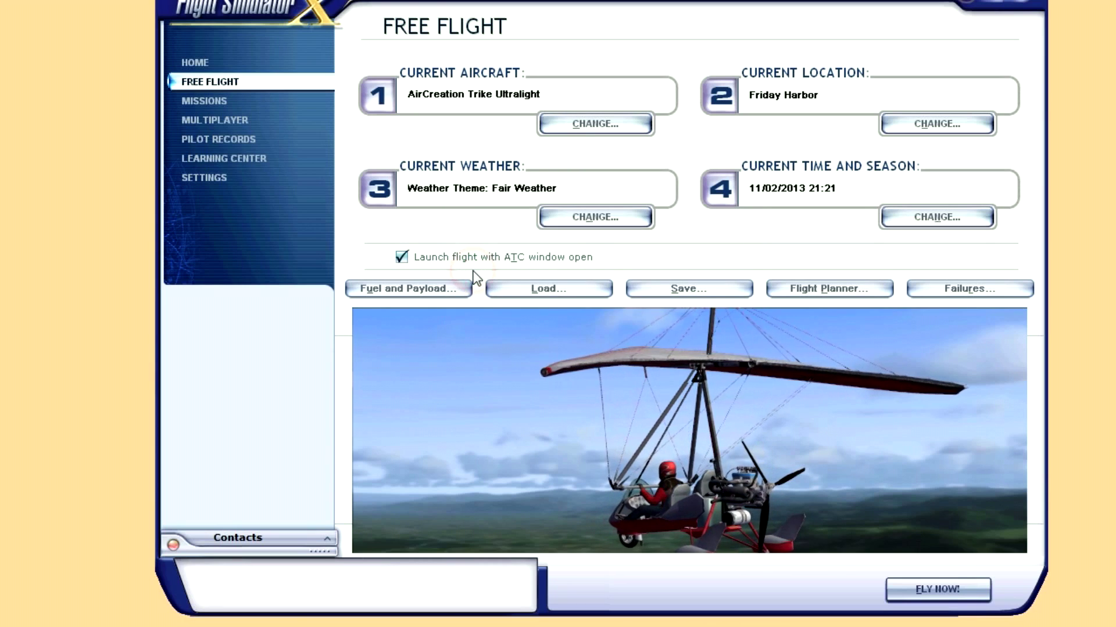
pyautogui.click(861, 39)
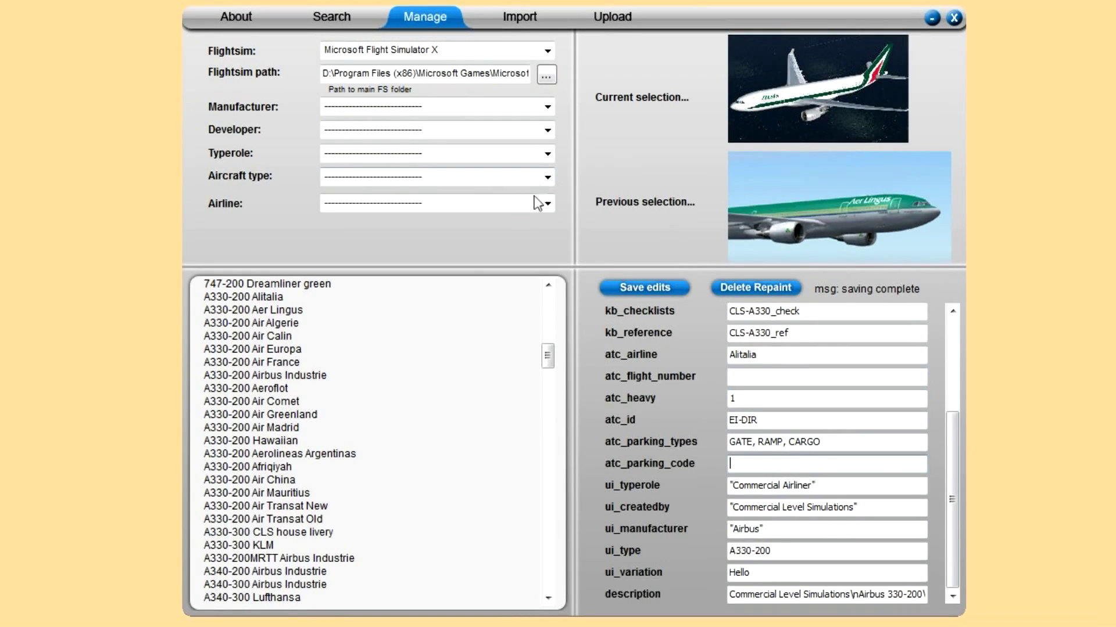
# Reload the details of the A330-200 Alitalia repaint, check its title, and delete the repaint
pyautogui.click(265, 298)
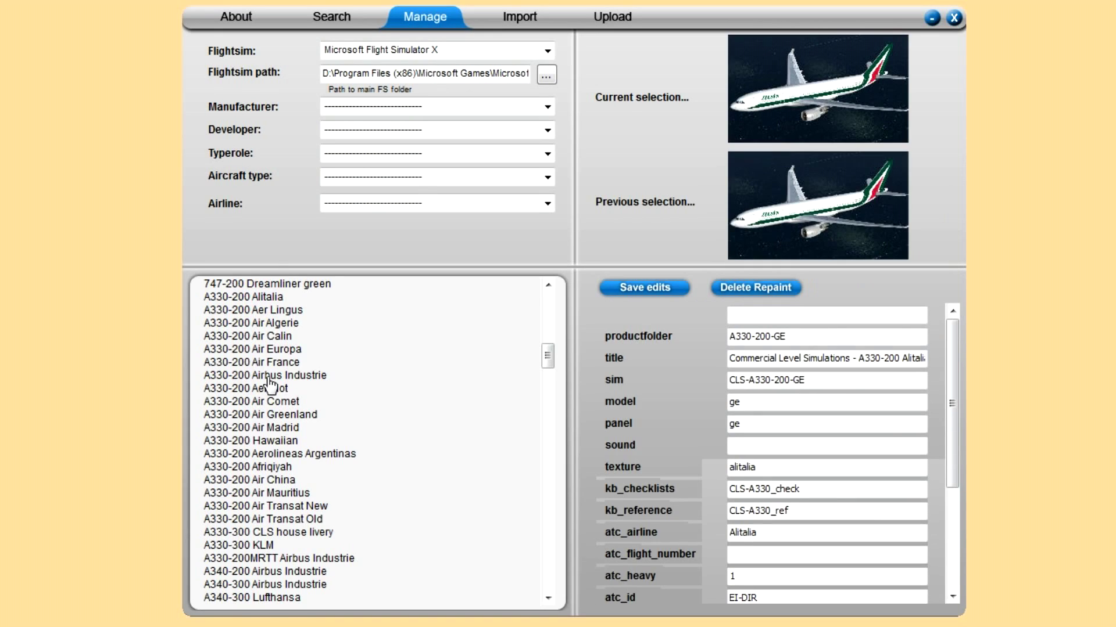
pyautogui.click(901, 358)
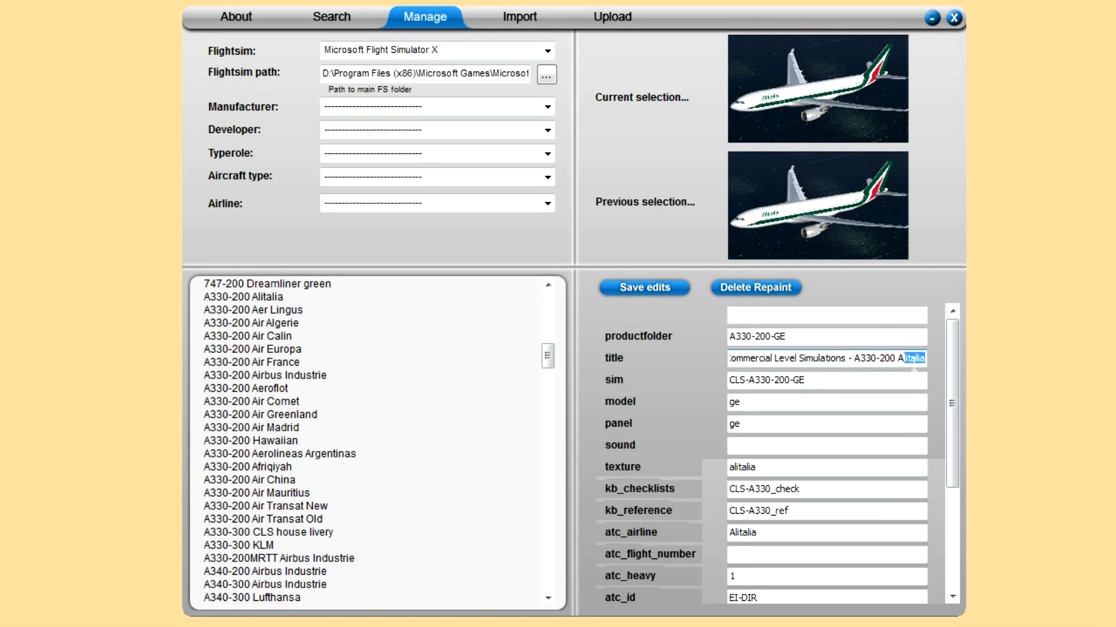
pyautogui.click(886, 358)
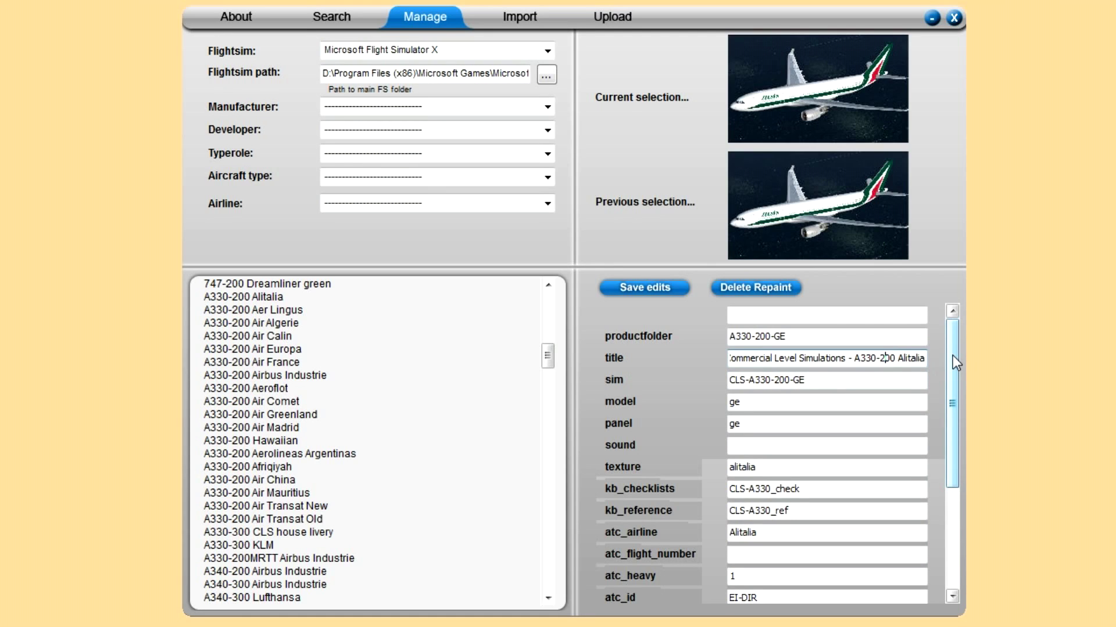
pyautogui.click(953, 519)
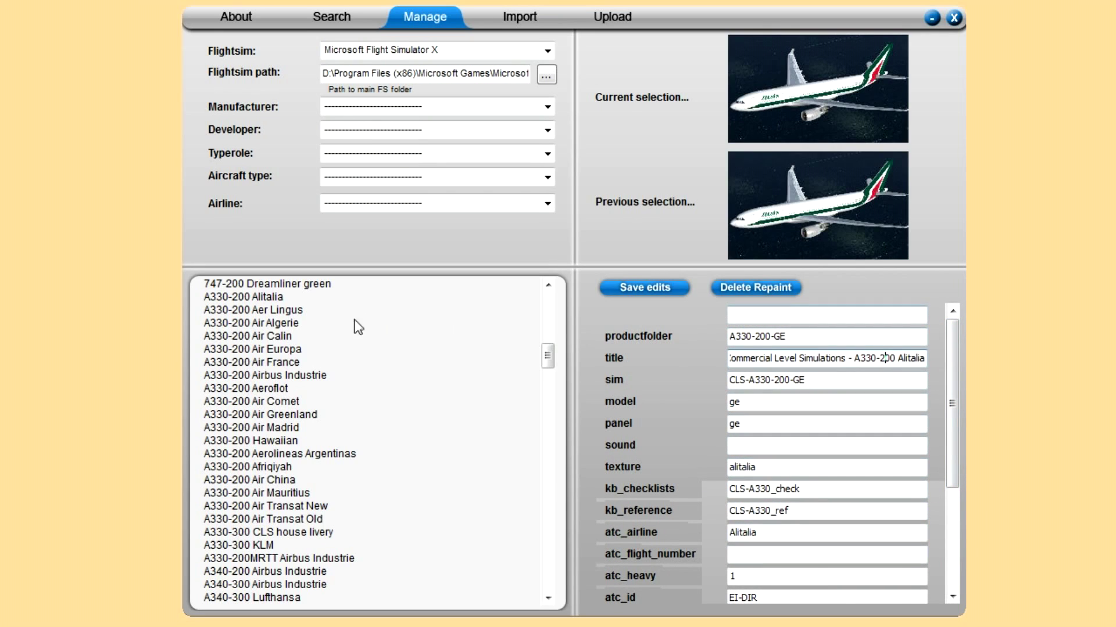
pyautogui.click(273, 298)
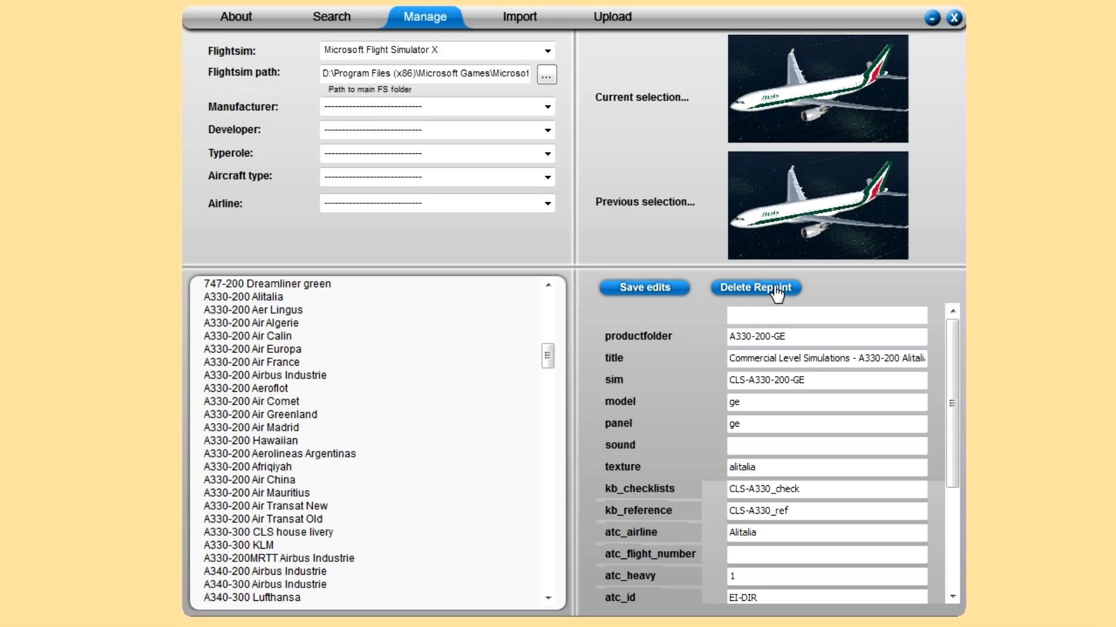
pyautogui.click(776, 294)
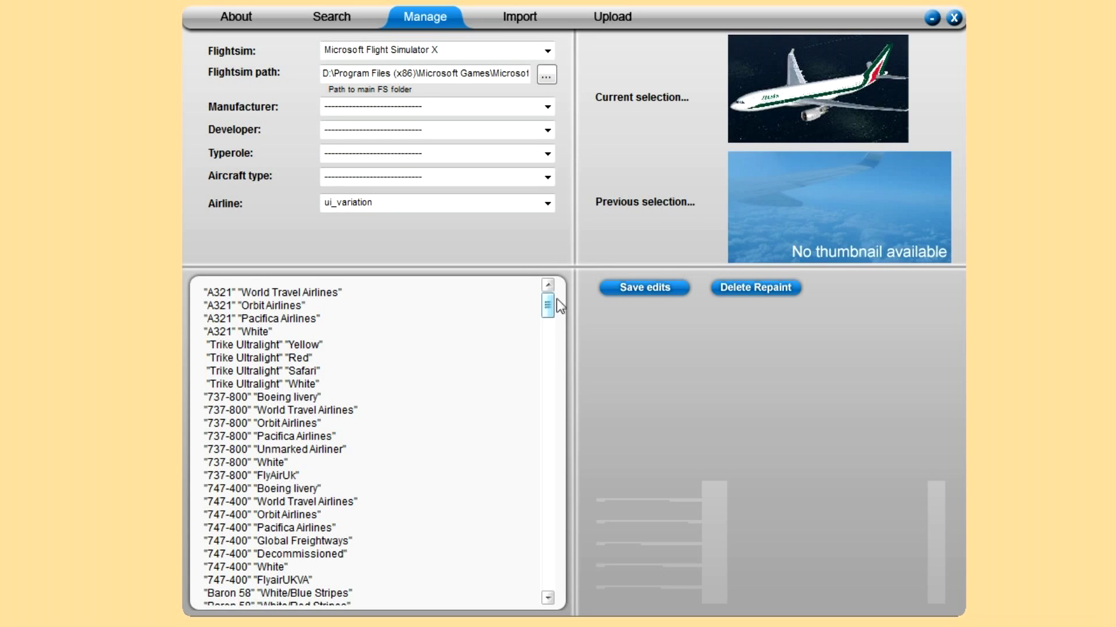
# Open the Import page, bring the CLS_MD81-Airtours zip beside the window, and try to load it for import
pyautogui.click(514, 16)
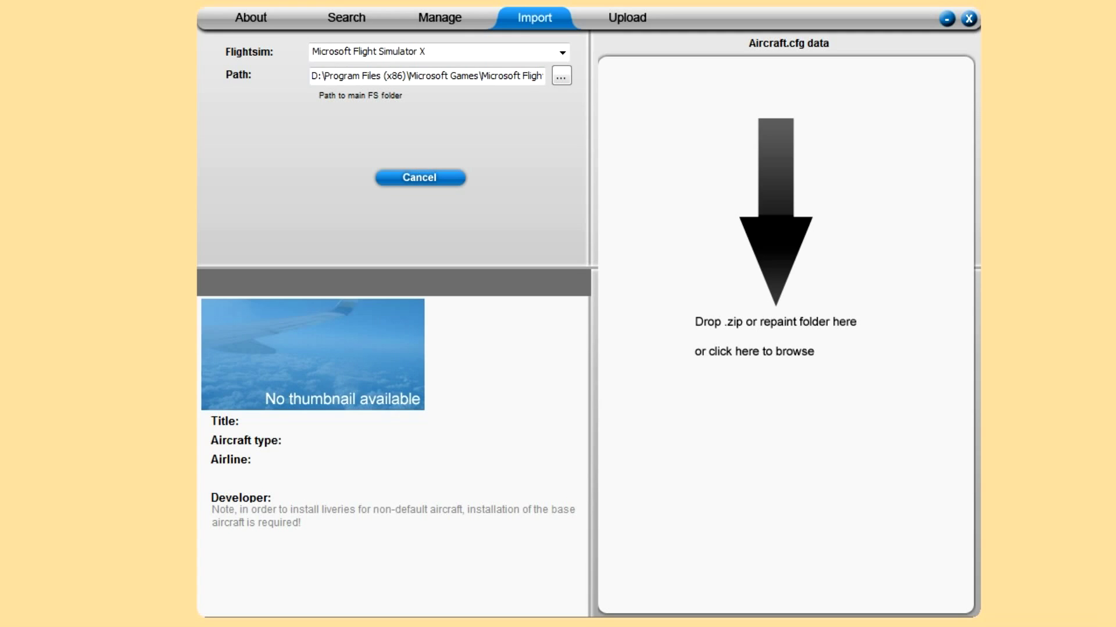
pyautogui.moveTo(0, 235); pyautogui.dragTo(114, 264)
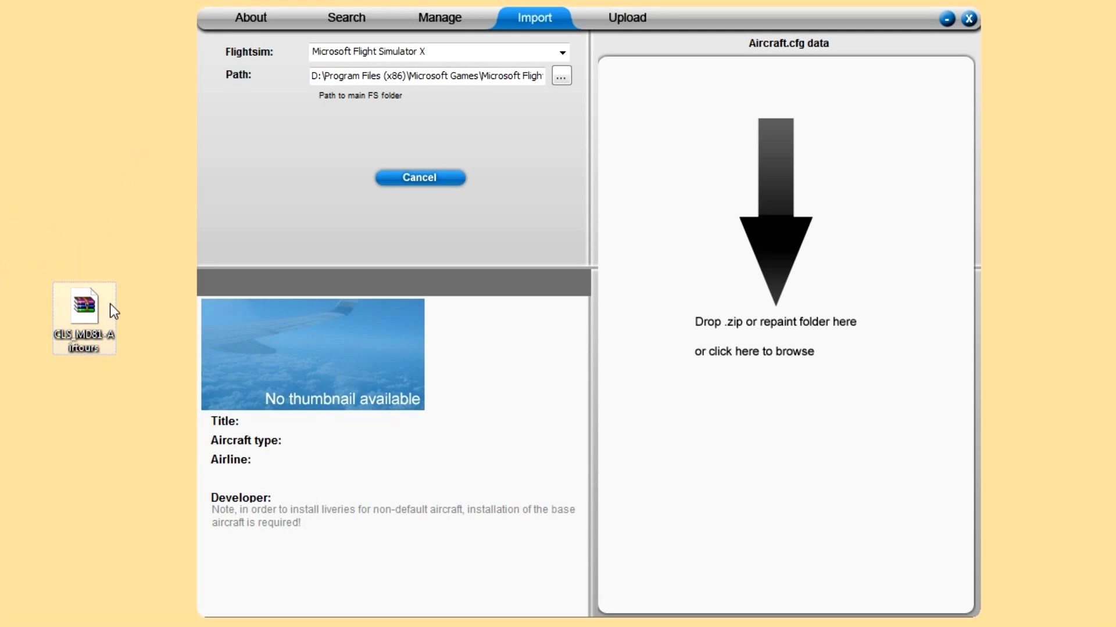
pyautogui.click(86, 319)
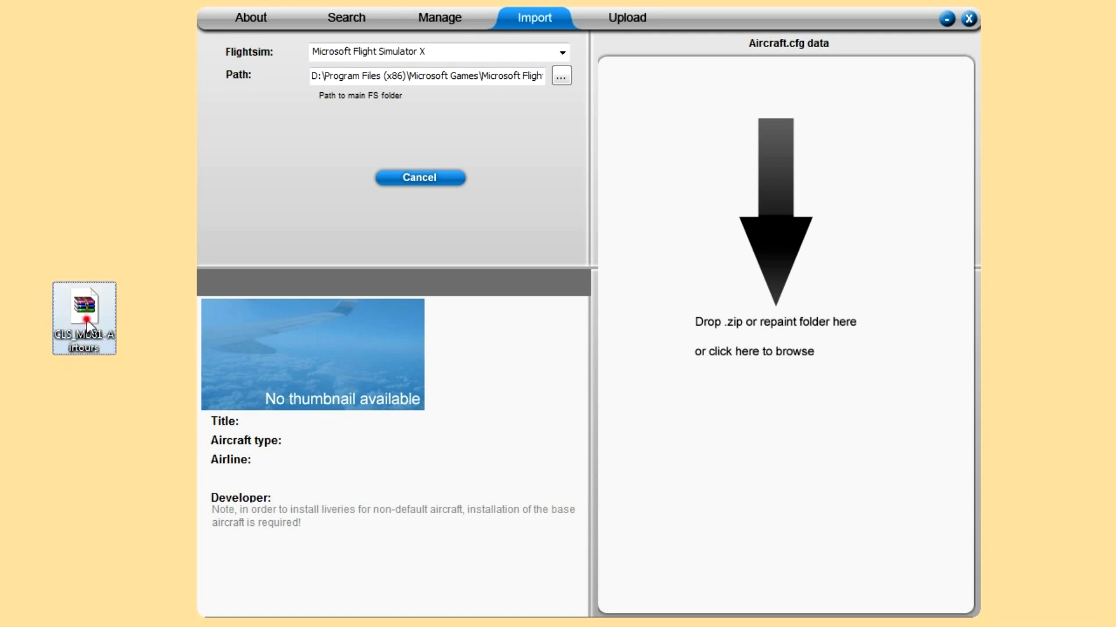
pyautogui.moveTo(86, 320); pyautogui.dragTo(106, 238)
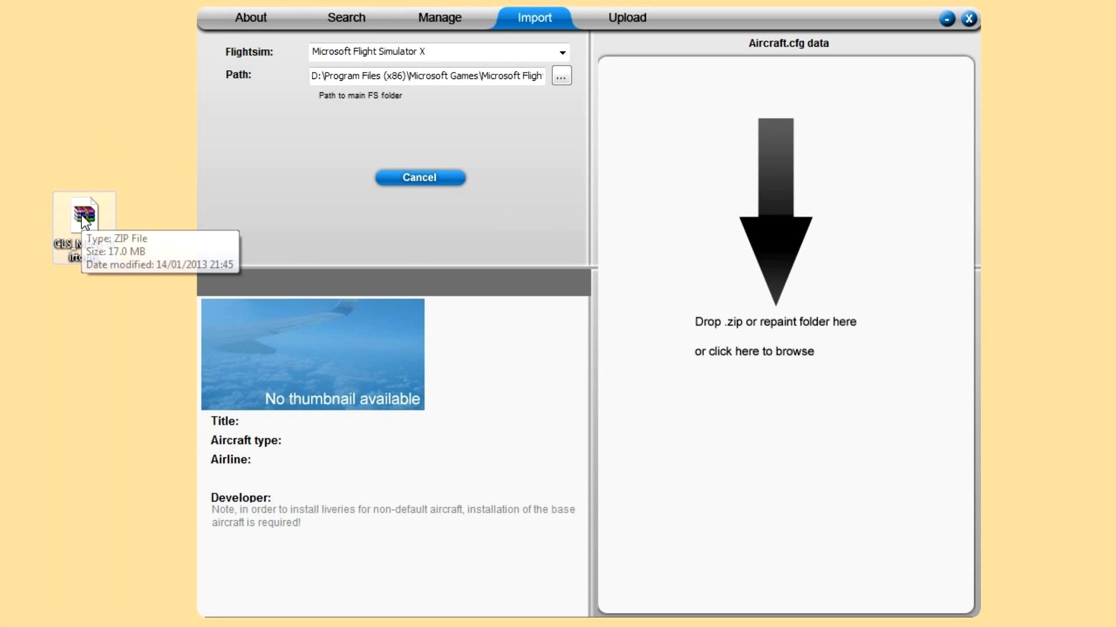
pyautogui.click(366, 11)
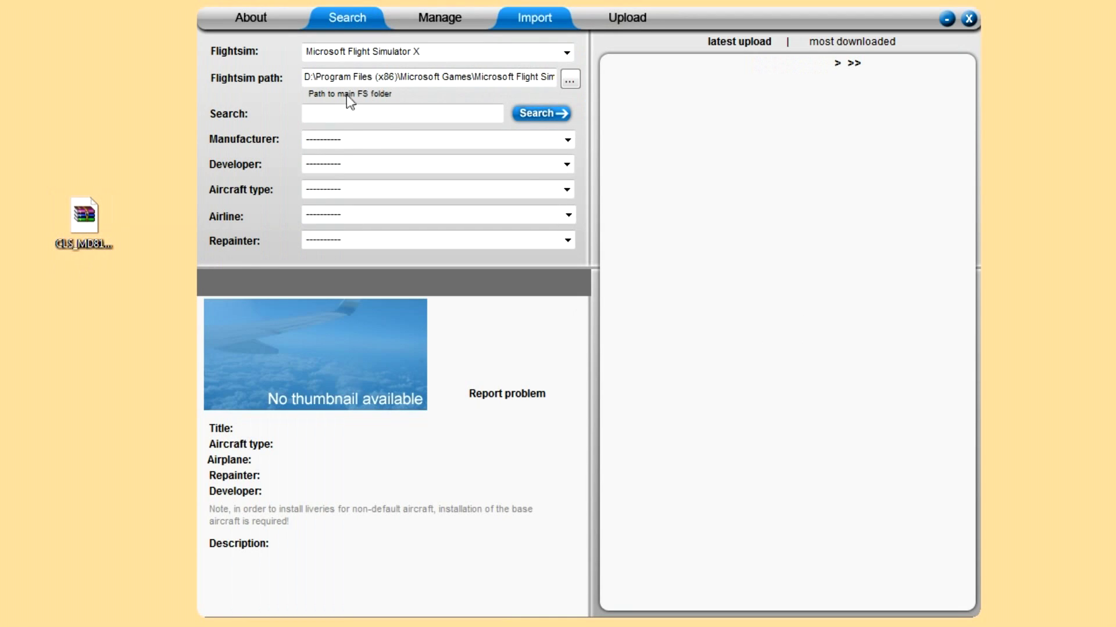
pyautogui.click(550, 18)
pyautogui.moveTo(85, 216); pyautogui.dragTo(744, 278)
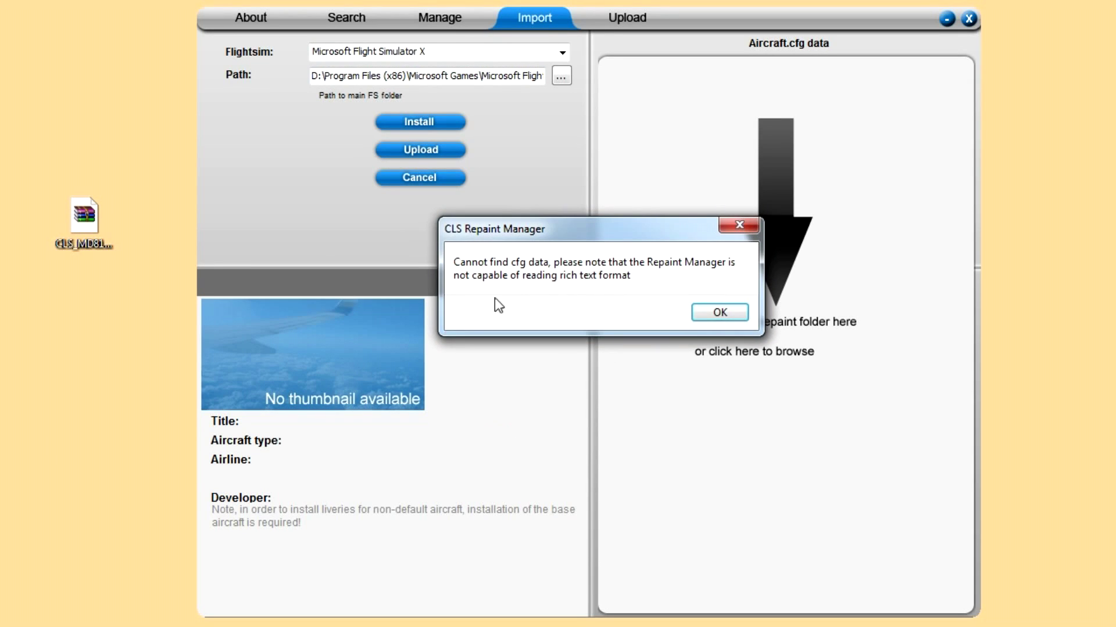
pyautogui.click(722, 314)
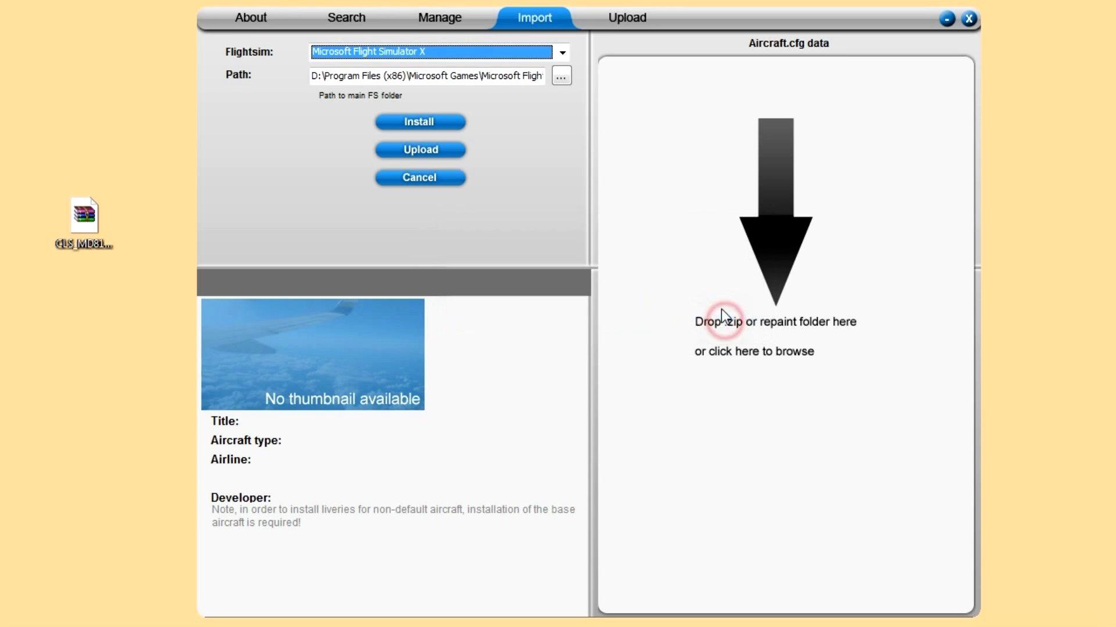
# Bring the texture.hawaiian folder onto the visible desktop and move the CLS_MD81-Airtours zip out of view
pyautogui.click(88, 221)
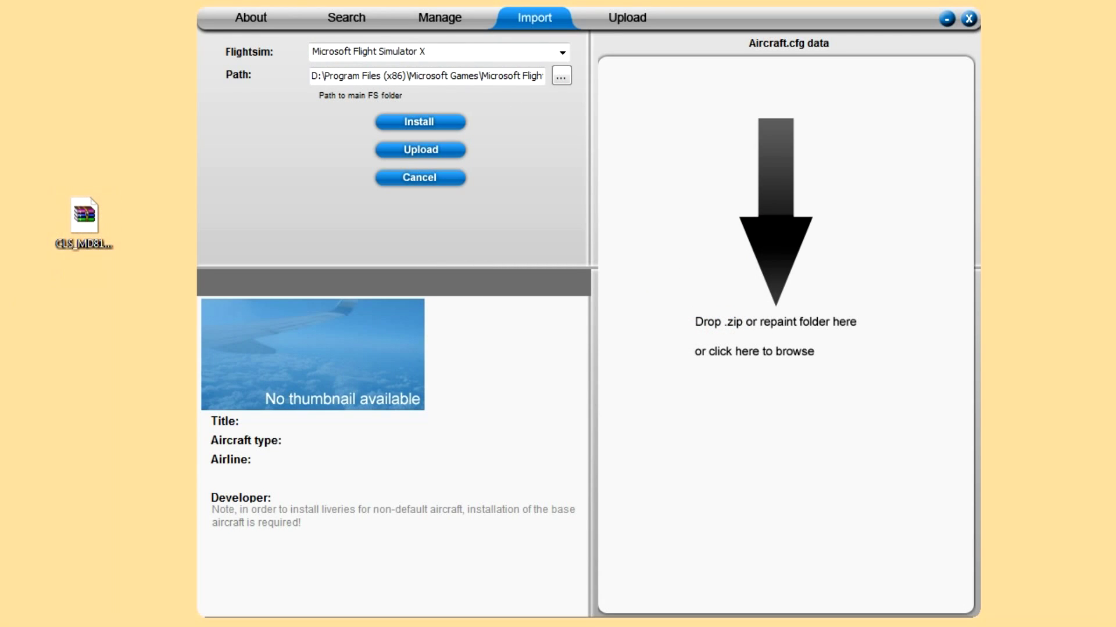
pyautogui.moveTo(106, 332); pyautogui.dragTo(88, 314)
pyautogui.click(69, 220)
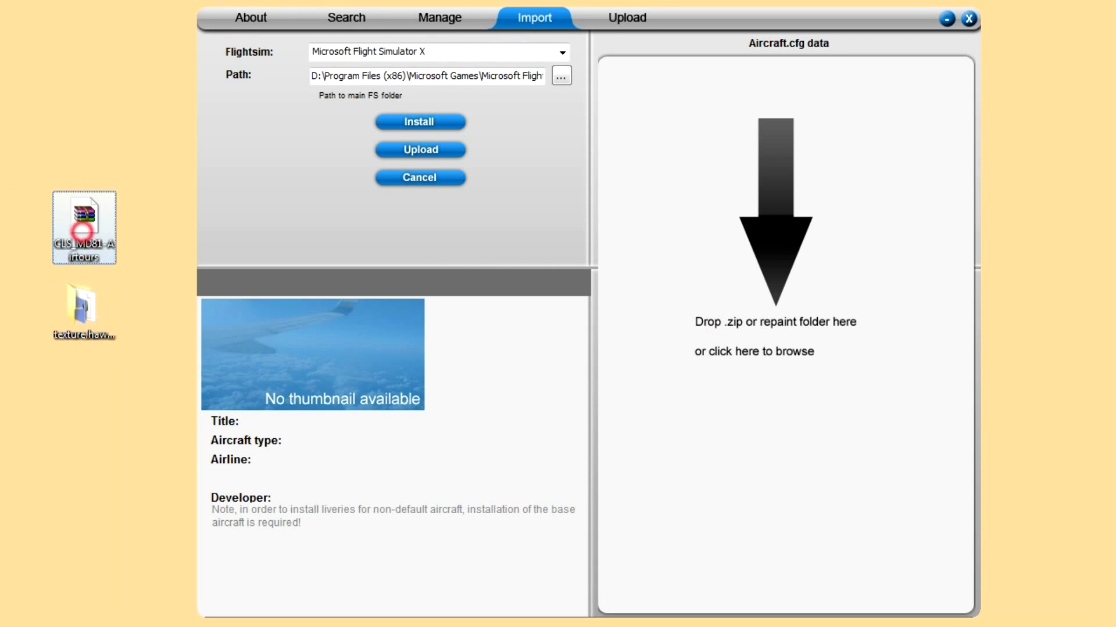
pyautogui.moveTo(103, 198); pyautogui.dragTo(0, 198)
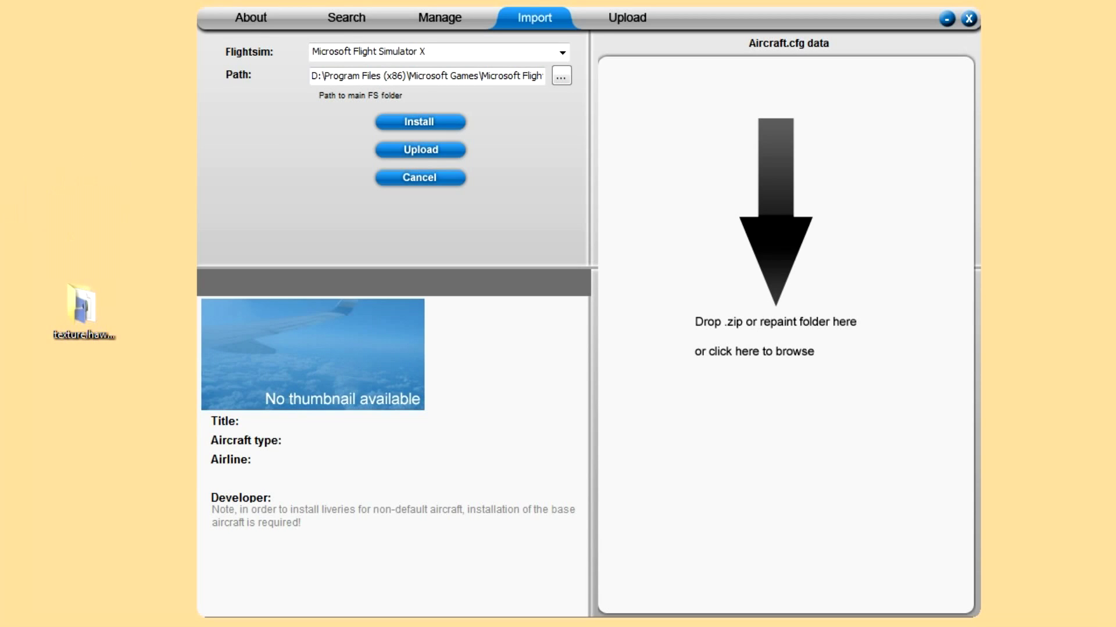
# Check the Hawaiian entry in the Aircraft text file, and load the texture.hawaiian folder for import with a search for its aircraft.cfg data
pyautogui.click(49, 224)
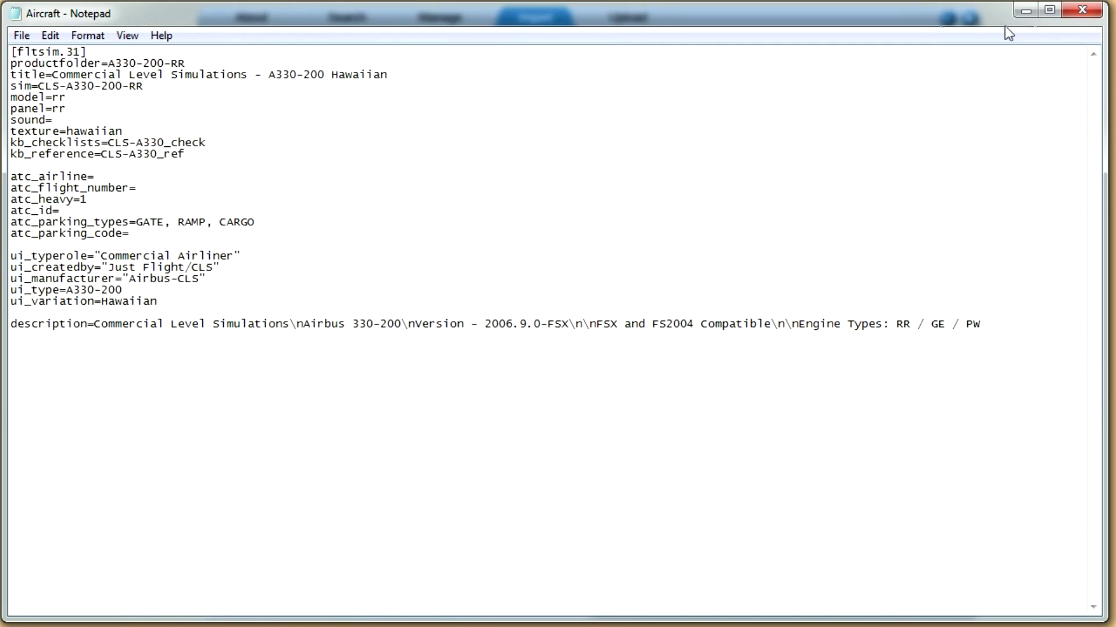
pyautogui.click(1082, 10)
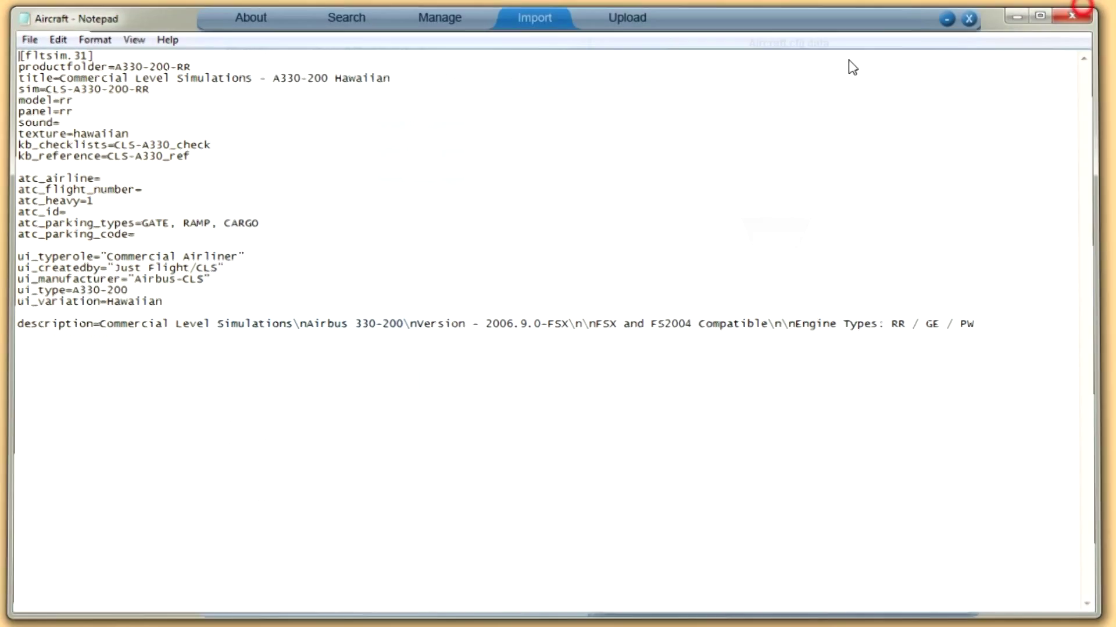
pyautogui.moveTo(133, 325); pyautogui.dragTo(717, 291)
pyautogui.click(75, 482)
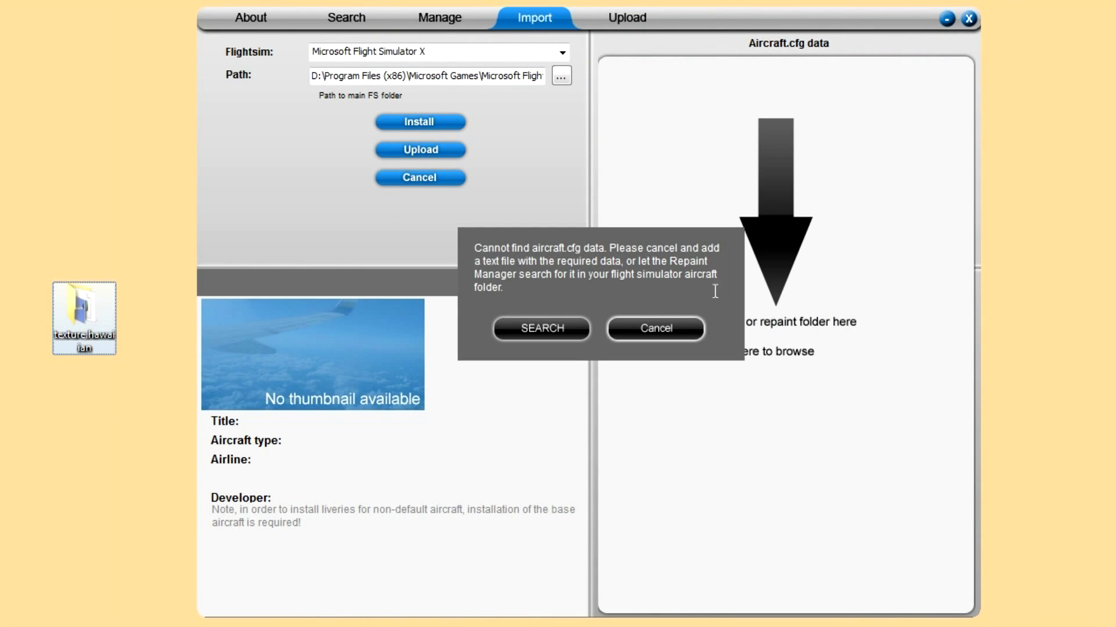
pyautogui.click(543, 328)
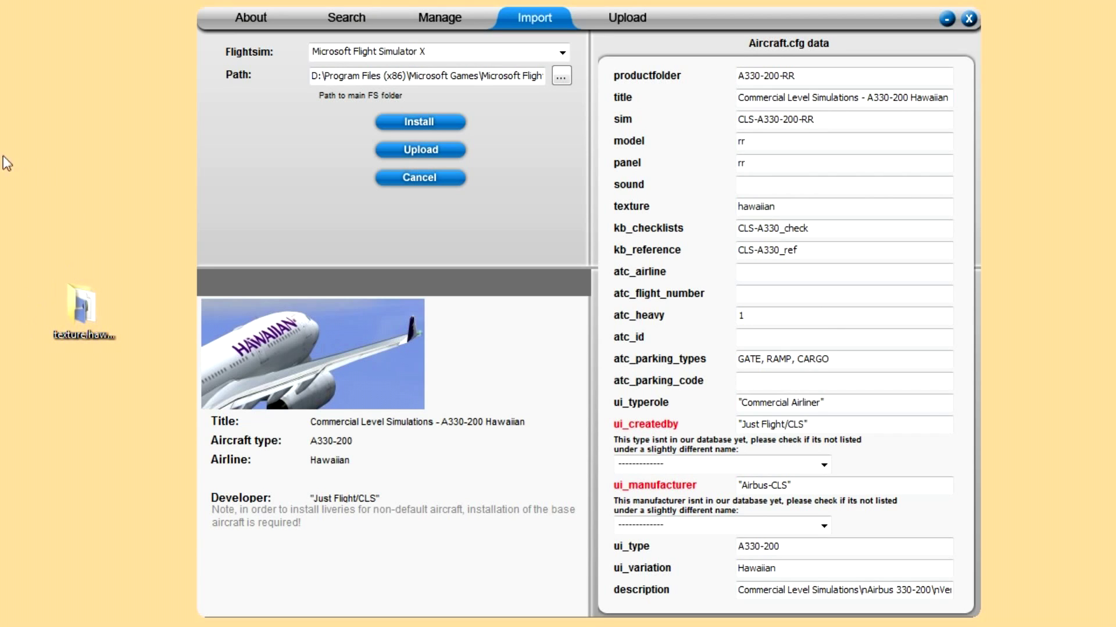
pyautogui.moveTo(83, 305)
pyautogui.mouseDown()
pyautogui.moveTo(489, 180)
pyautogui.moveTo(77, 312)
pyautogui.moveTo(129, 268)
pyautogui.moveTo(639, 206)
pyautogui.moveTo(276, 262)
pyautogui.moveTo(87, 308)
pyautogui.mouseUp()
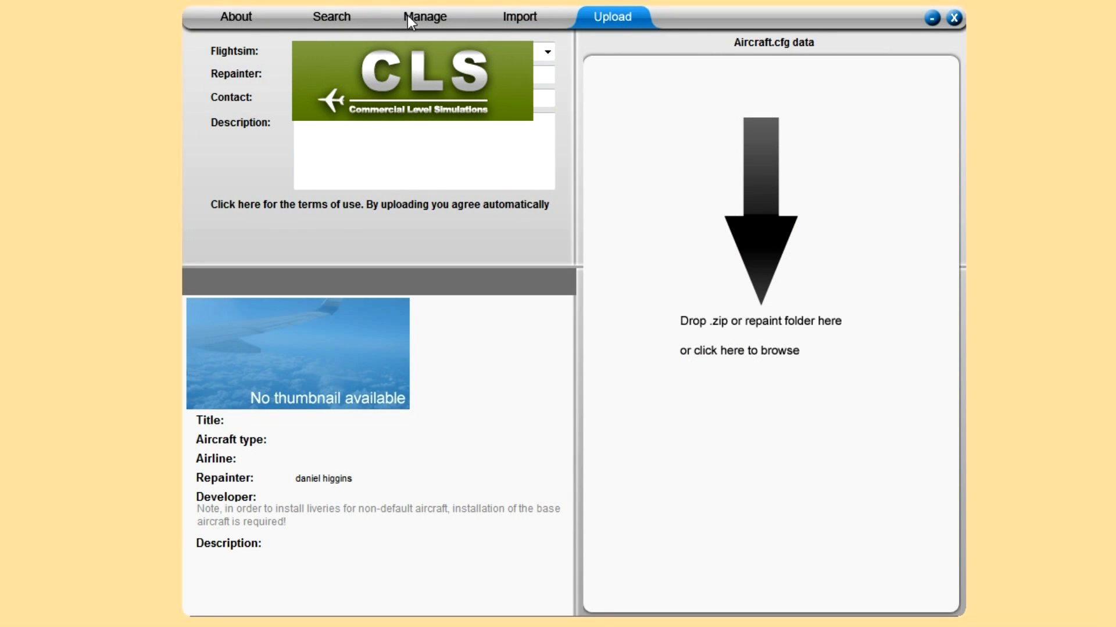
# Return to the livery search, enter KLM as the search term, and view the details of the A330-300 KLM repaint
pyautogui.click(343, 20)
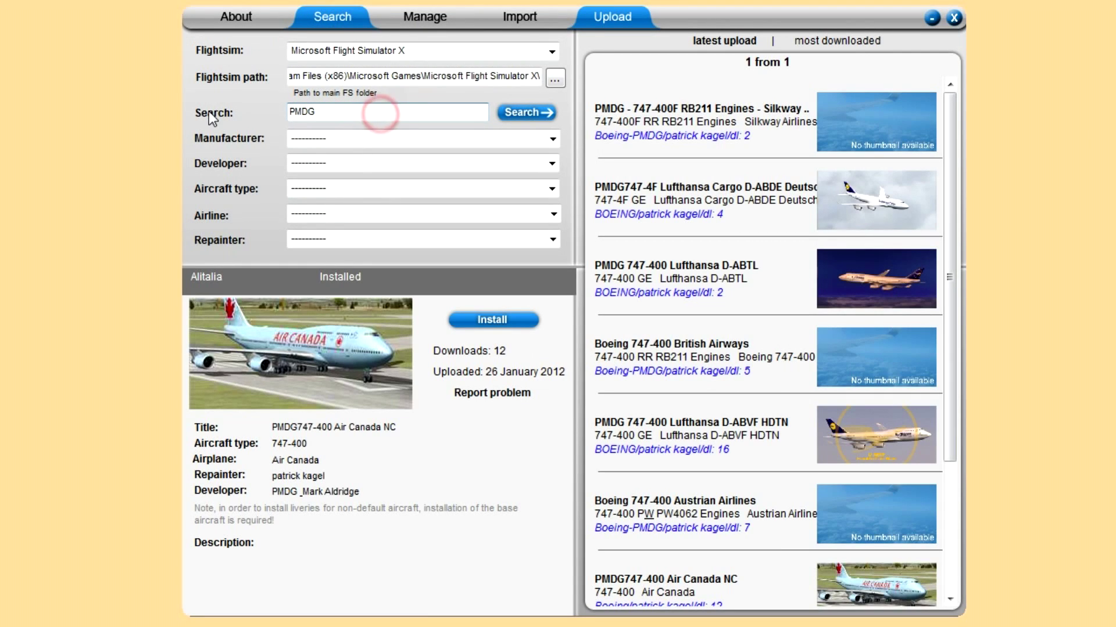
pyautogui.doubleClick(302, 112)
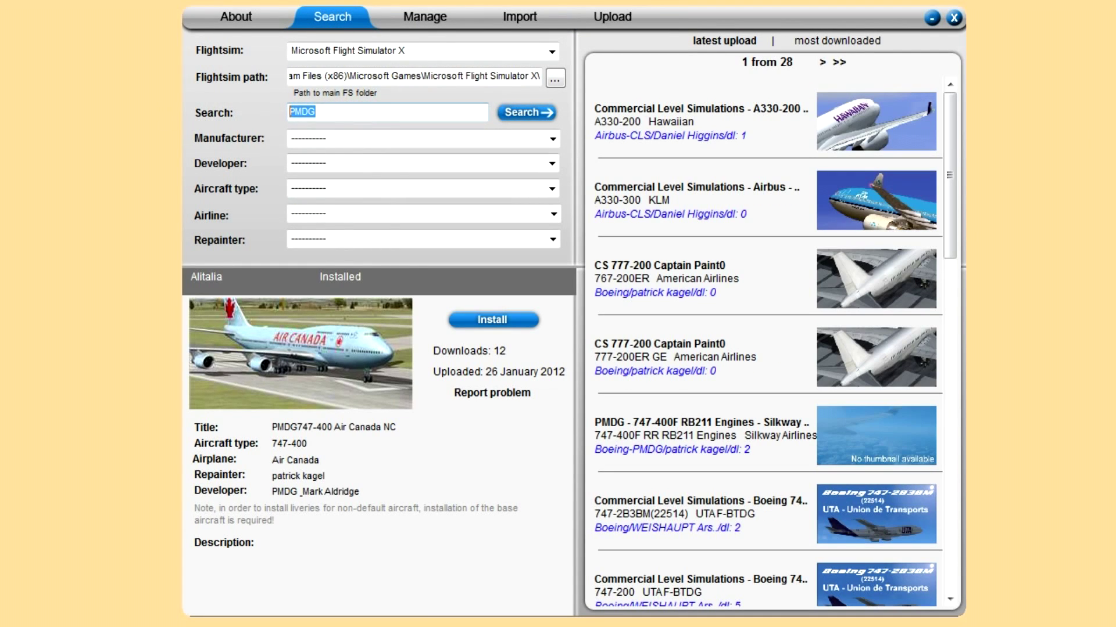
pyautogui.write('KLM')
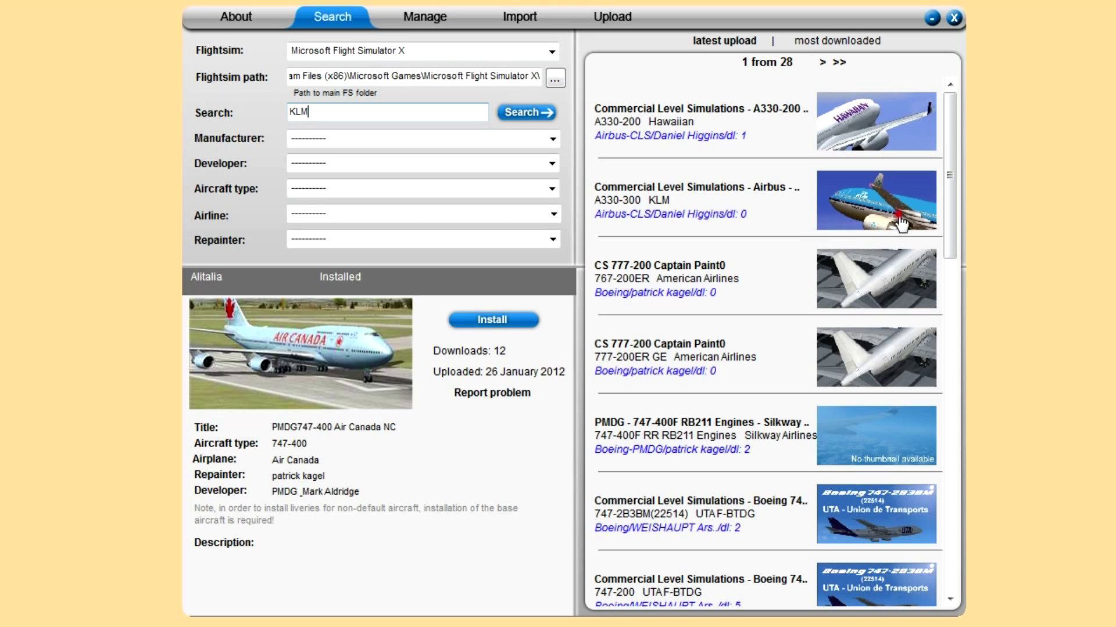
pyautogui.click(813, 226)
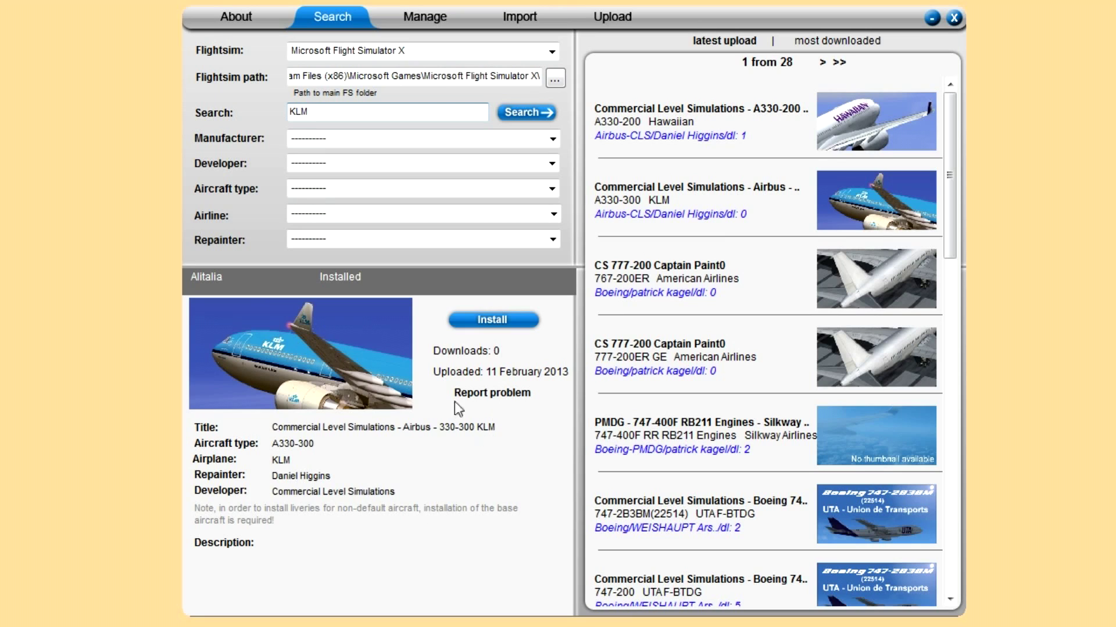
# Revisit the installed repaints, open the Upload page, and bring up the choice between a zip file and a folder
pyautogui.click(425, 16)
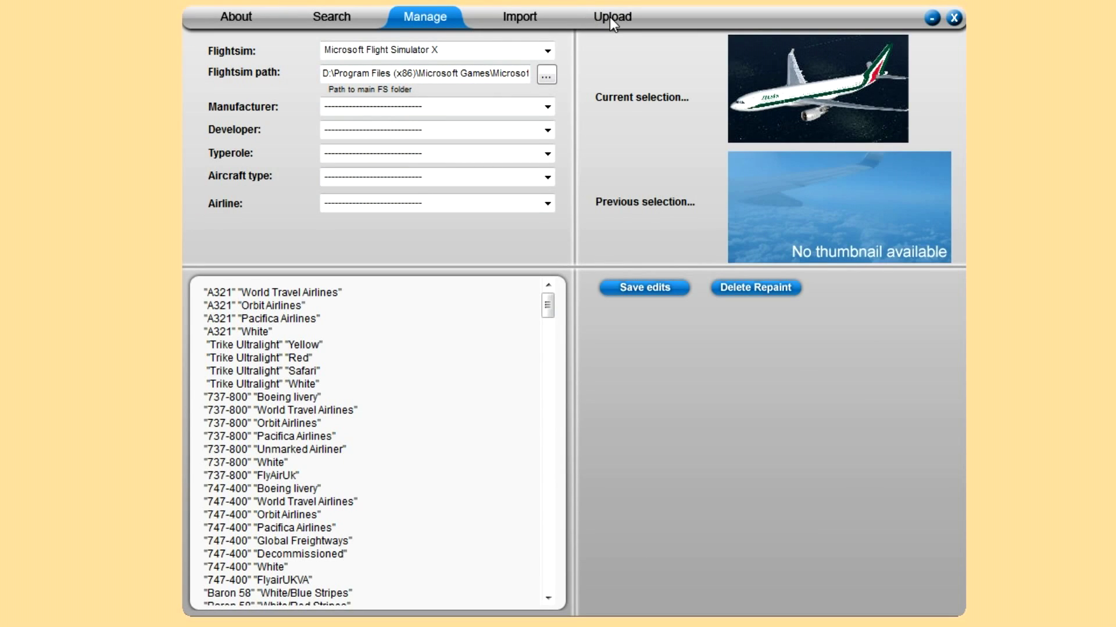
pyautogui.click(610, 17)
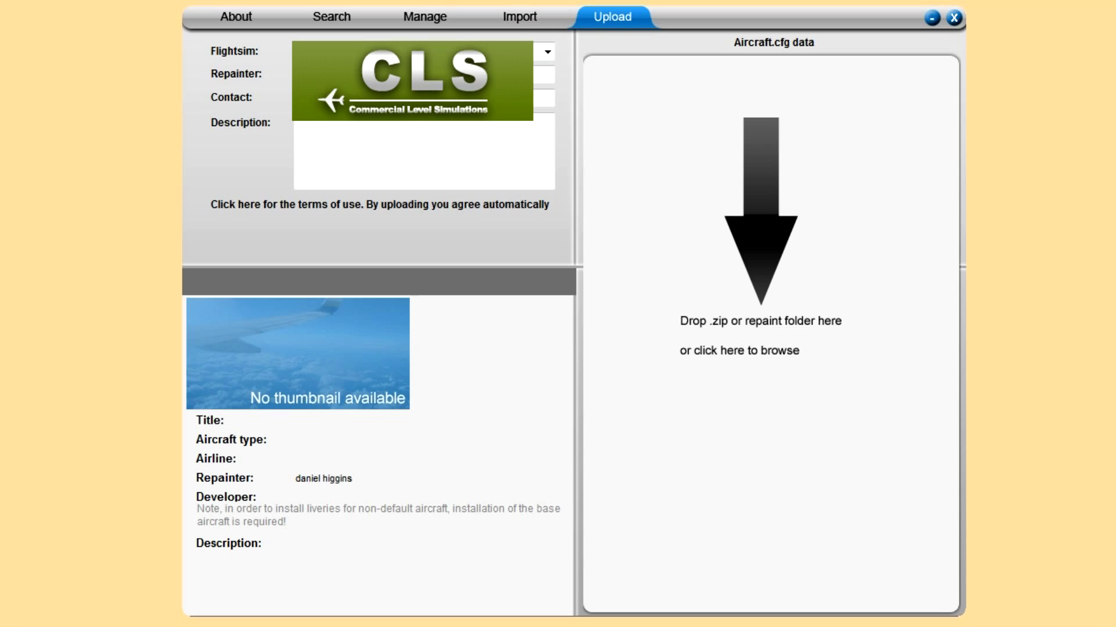
pyautogui.click(621, 175)
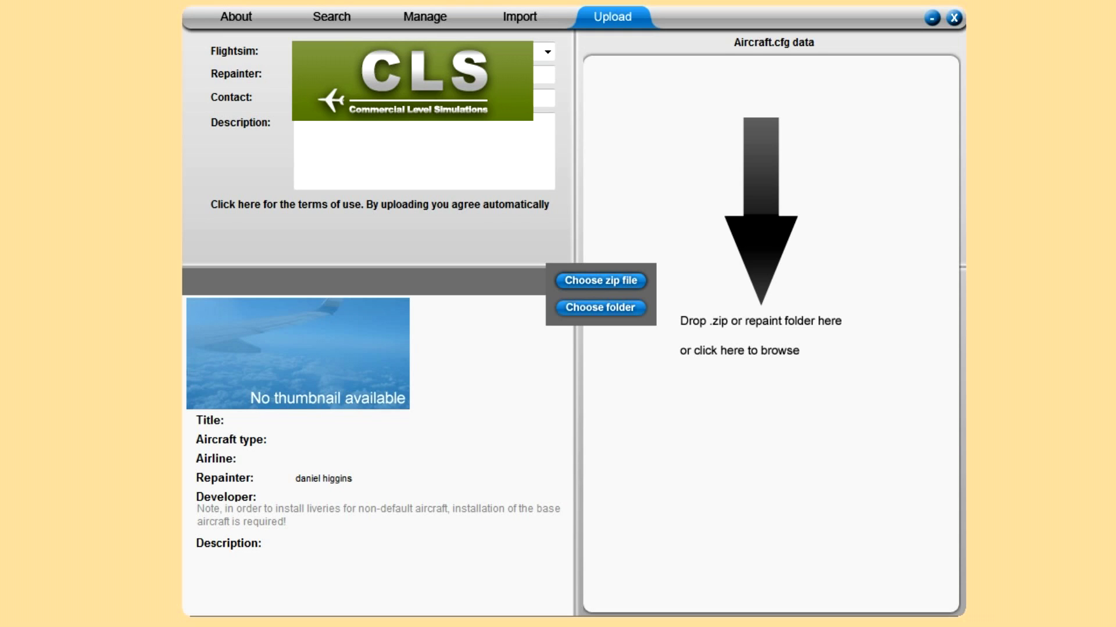
# View the texture files inside the texture.hawaiian folder and bring the folder onto the desktop beside the Repaint Manager
pyautogui.hotkey('alt', 'Tab')
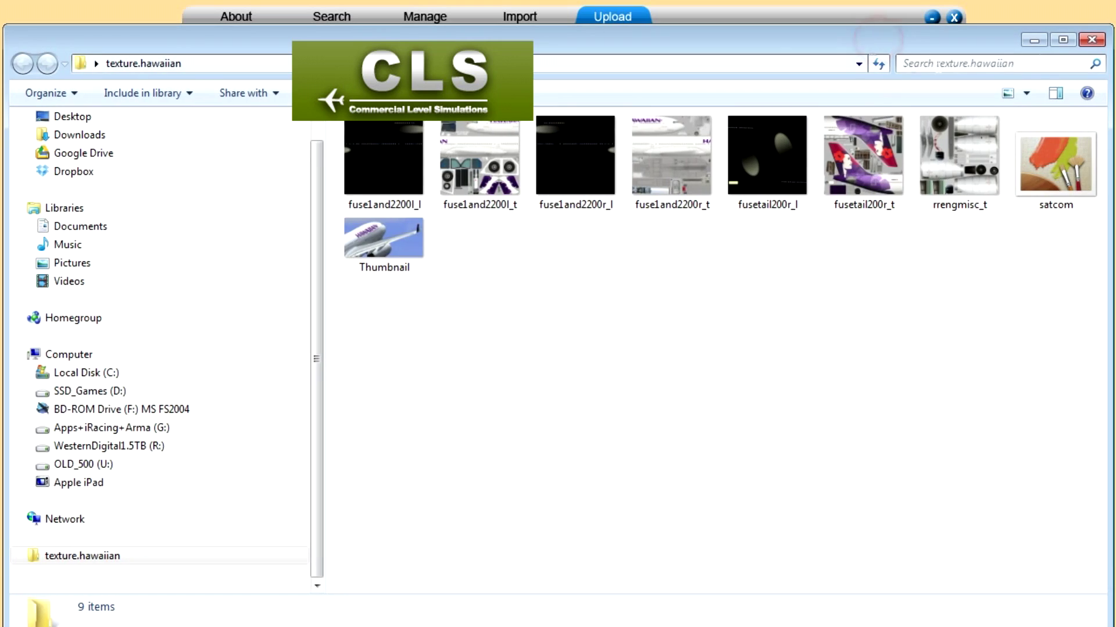
pyautogui.click(1108, 39)
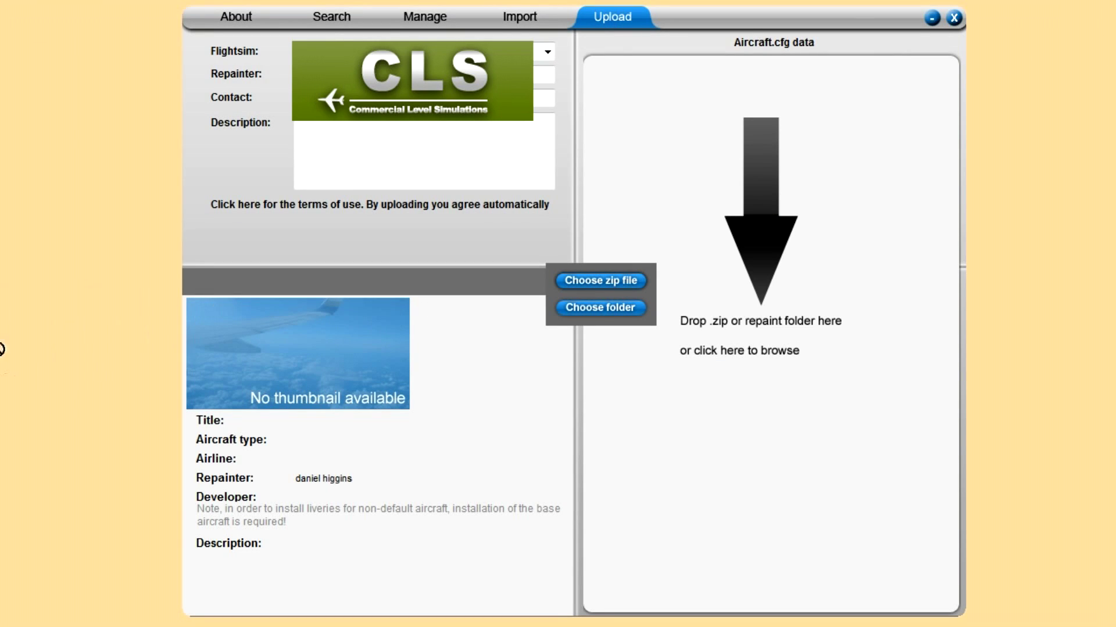
pyautogui.moveTo(51, 289); pyautogui.dragTo(90, 318)
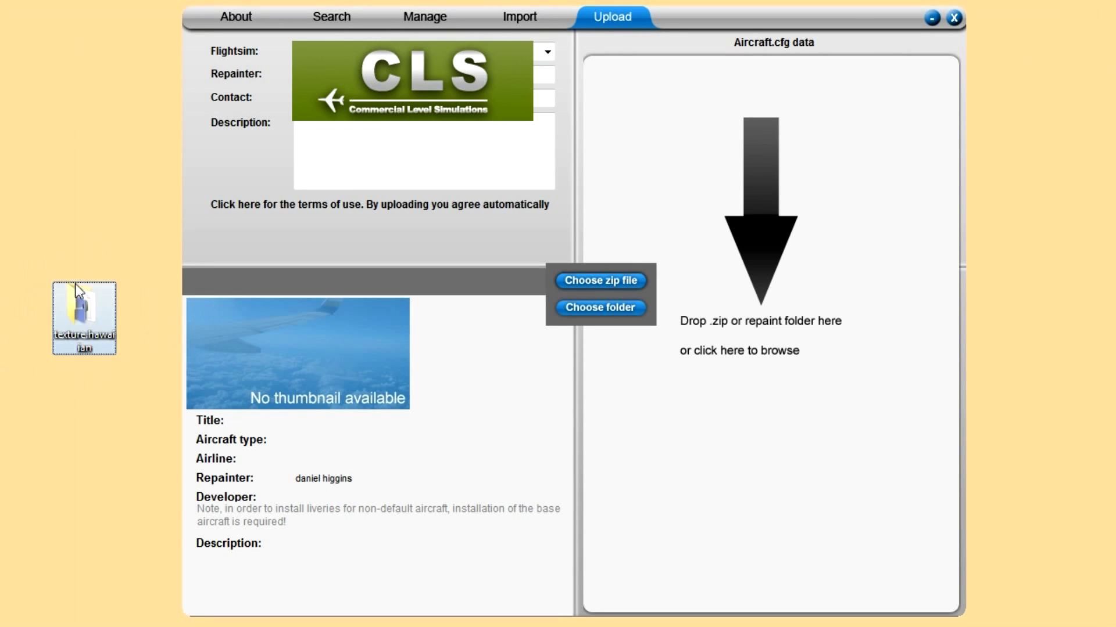
pyautogui.click(93, 323)
pyautogui.doubleClick(93, 324)
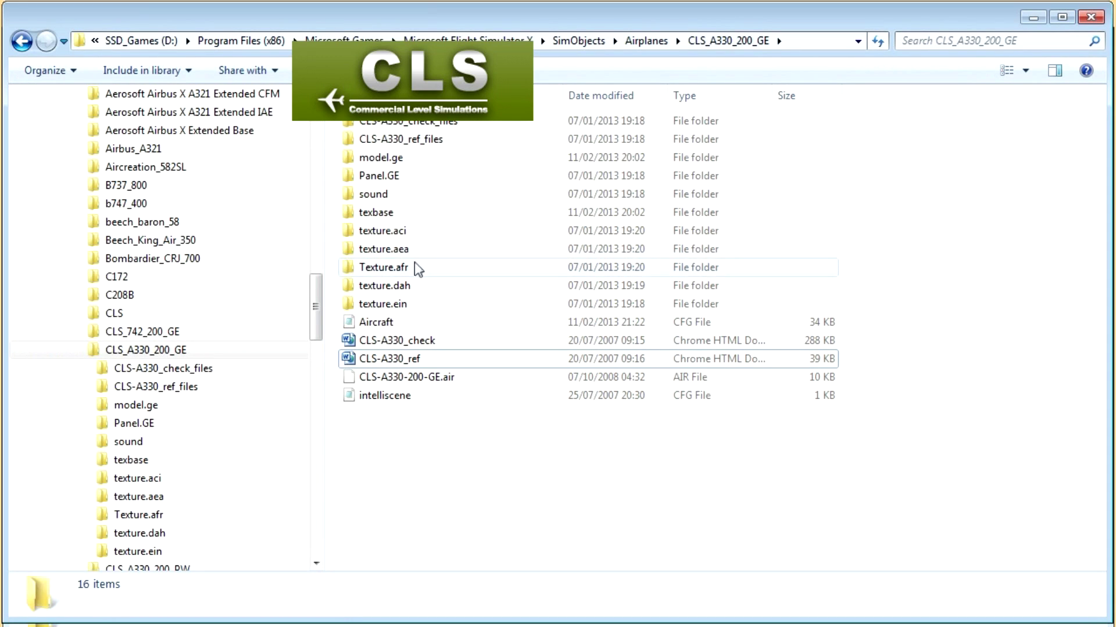
# Look inside the texture.ein folder of CLS_A330_200_GE, minimise that window, and close the texture.hawaiian window
pyautogui.click(408, 304)
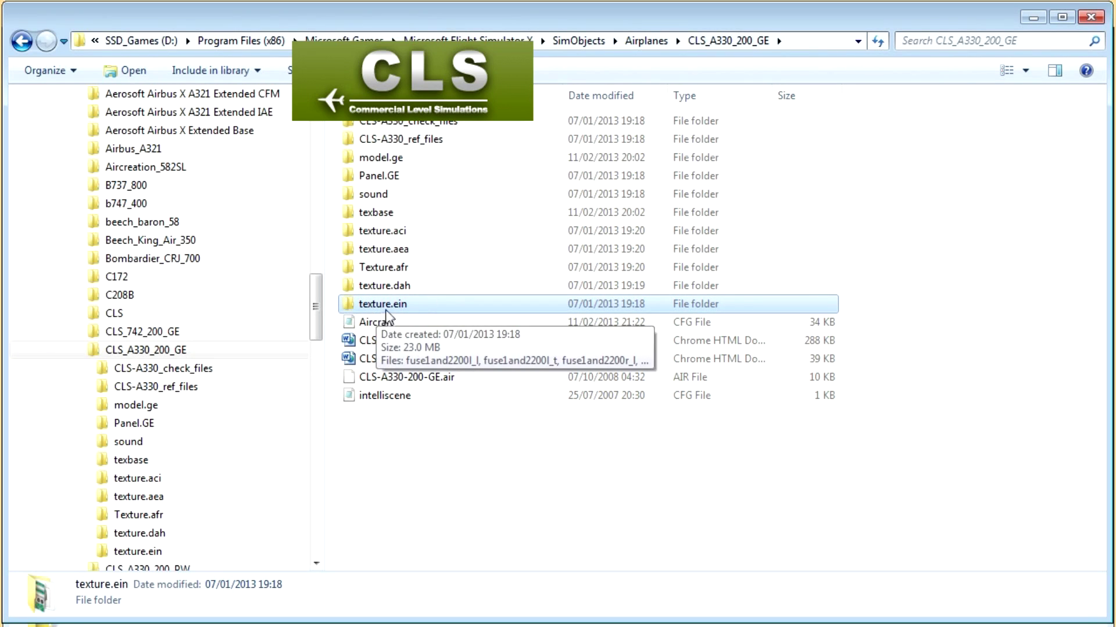
pyautogui.doubleClick(387, 310)
pyautogui.press('BackSpace')
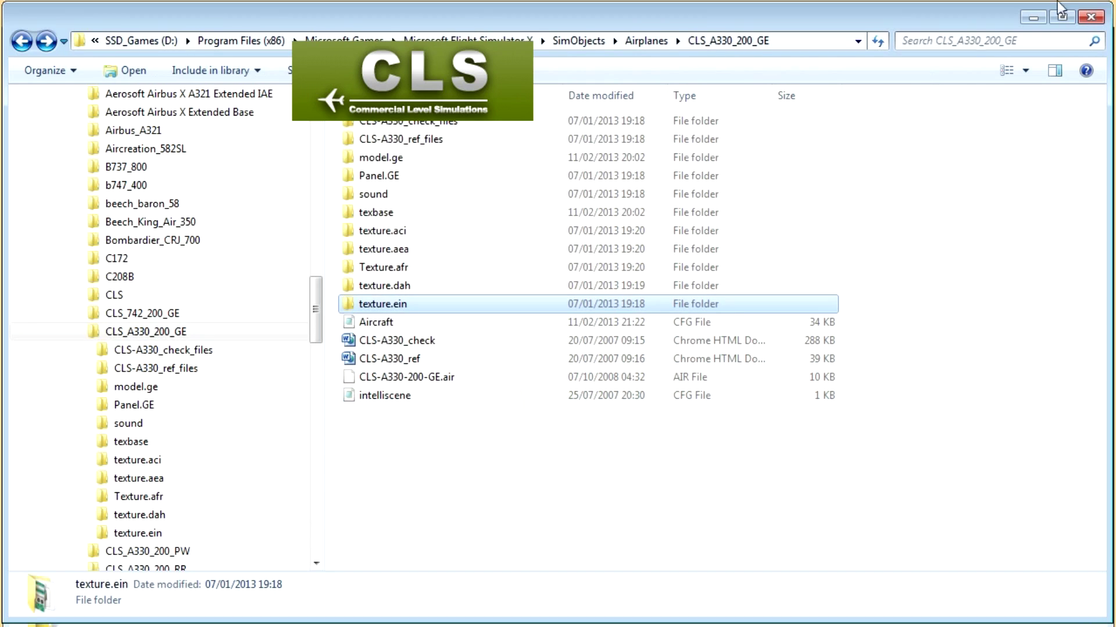
pyautogui.click(1034, 19)
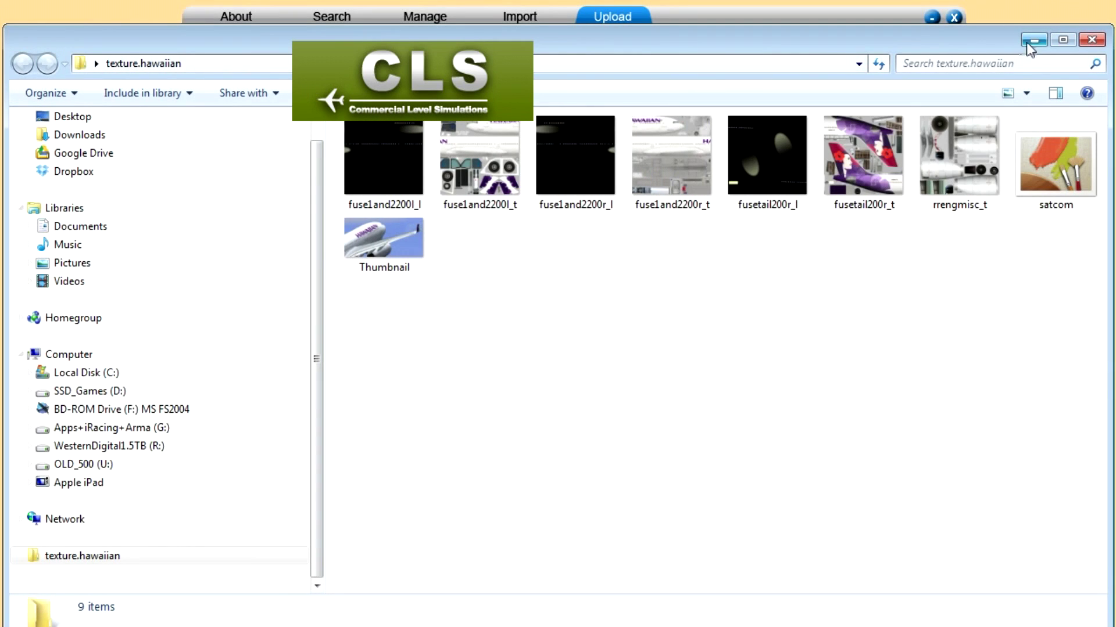
pyautogui.click(1090, 41)
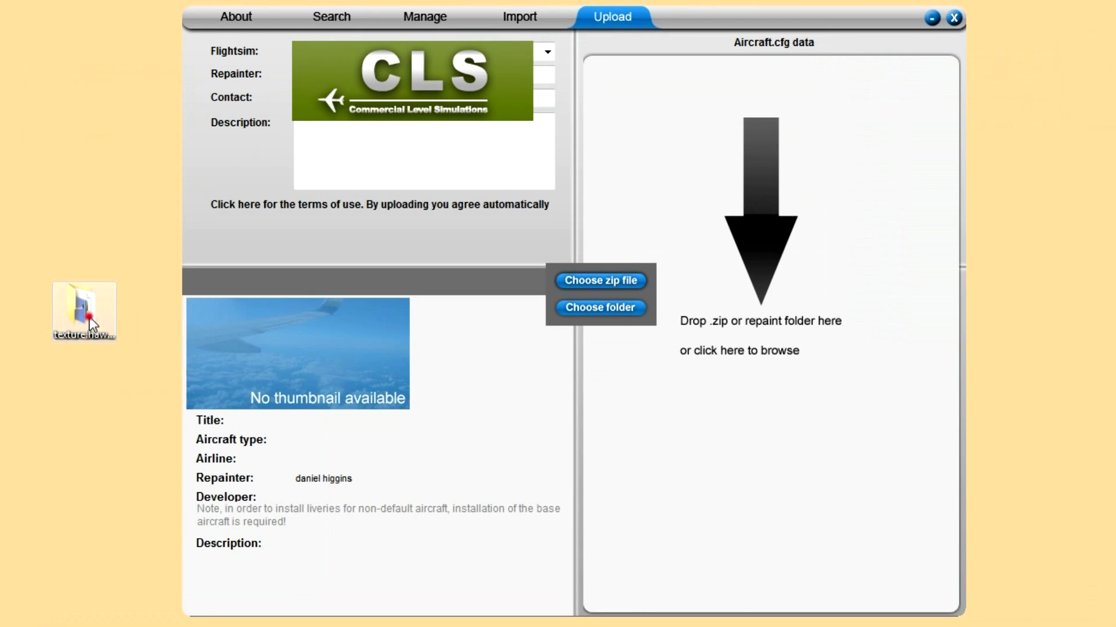
pyautogui.click(101, 230)
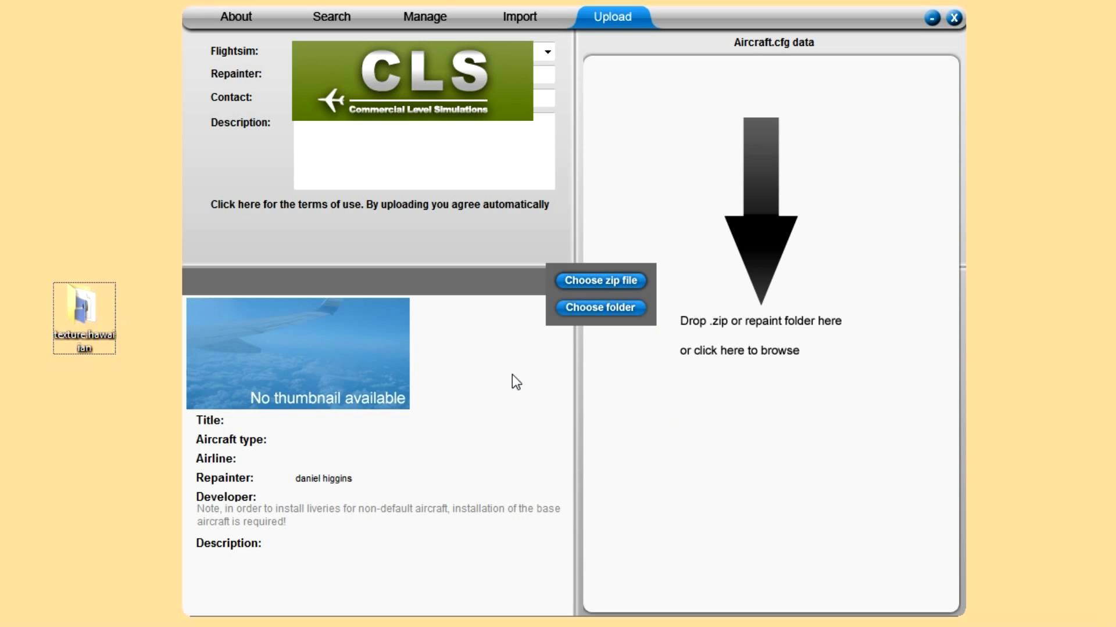
pyautogui.click(591, 310)
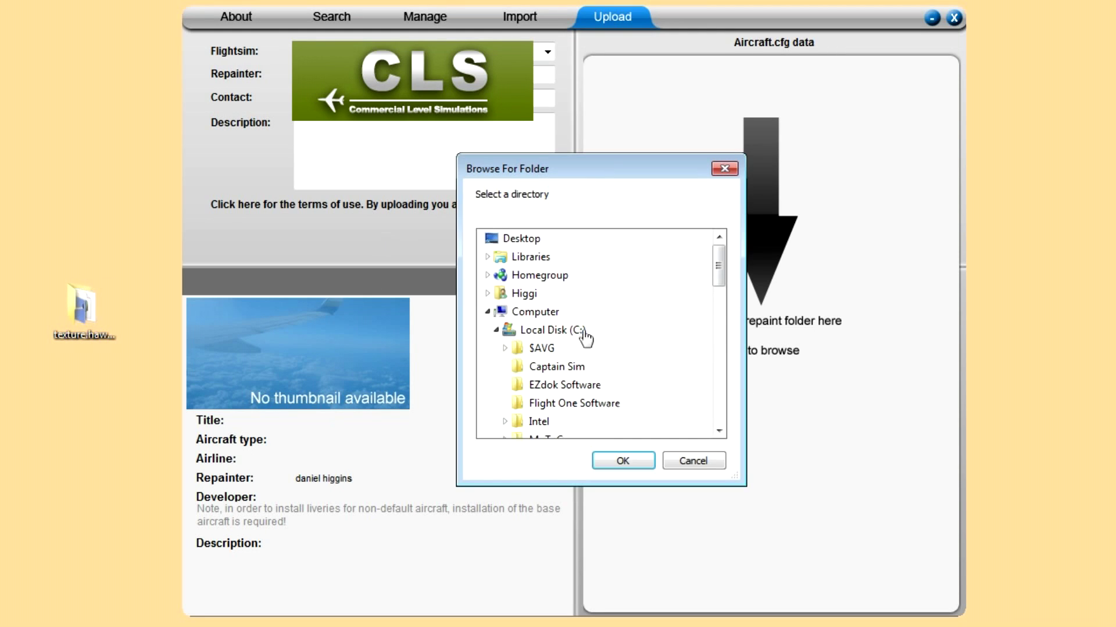
pyautogui.click(691, 462)
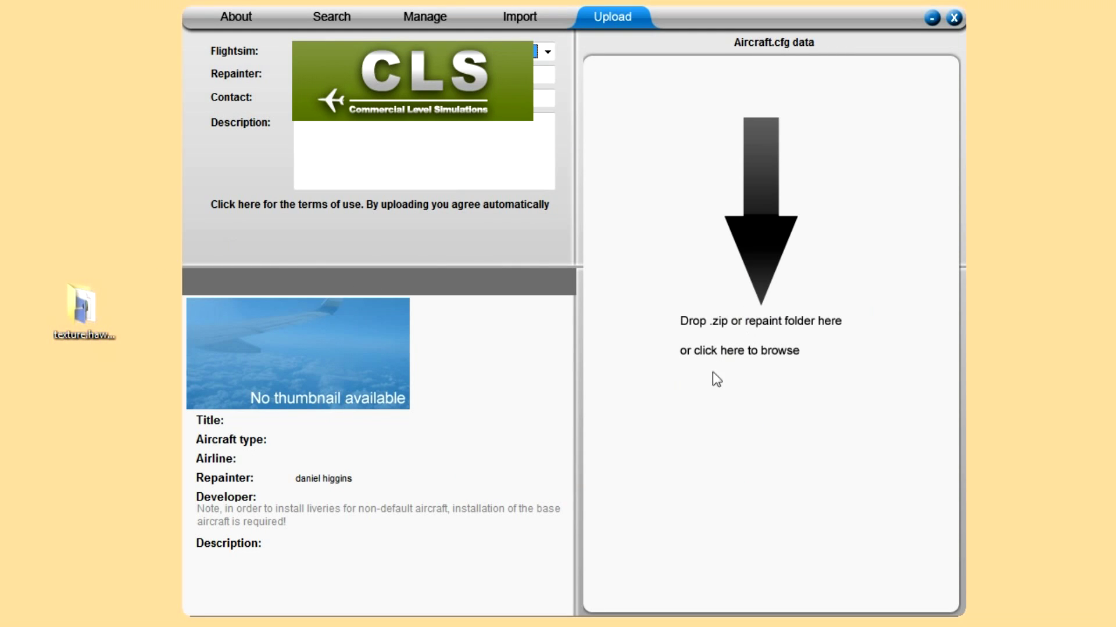
# Load the texture.hawaiian folder from the desktop for upload and let the Repaint Manager search for its aircraft.cfg data
pyautogui.moveTo(81, 298); pyautogui.dragTo(93, 273)
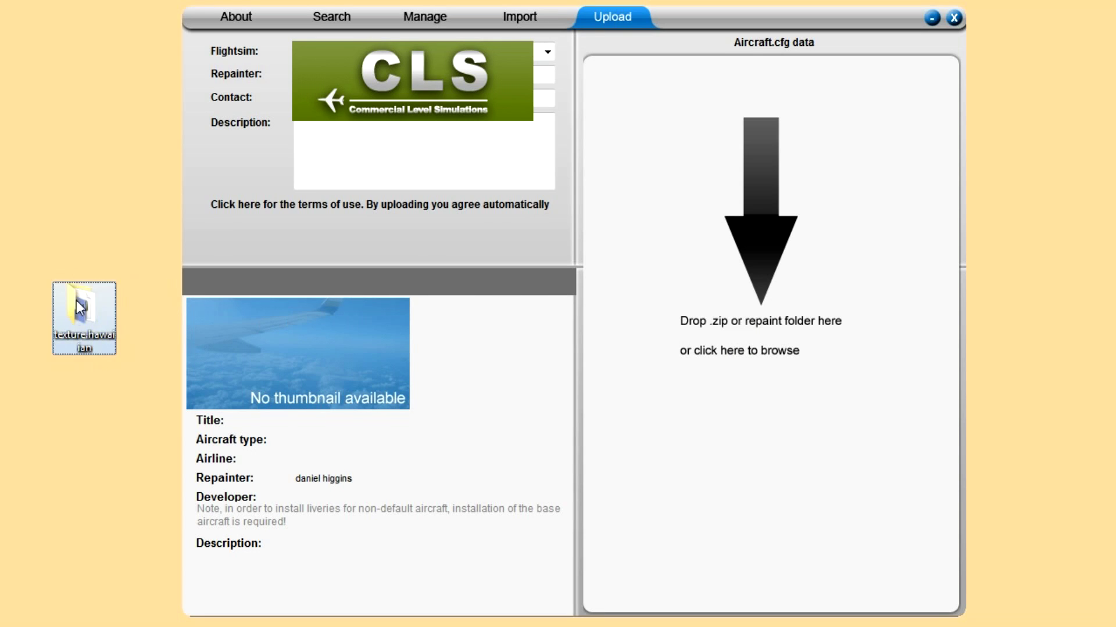
pyautogui.moveTo(84, 314); pyautogui.dragTo(792, 351)
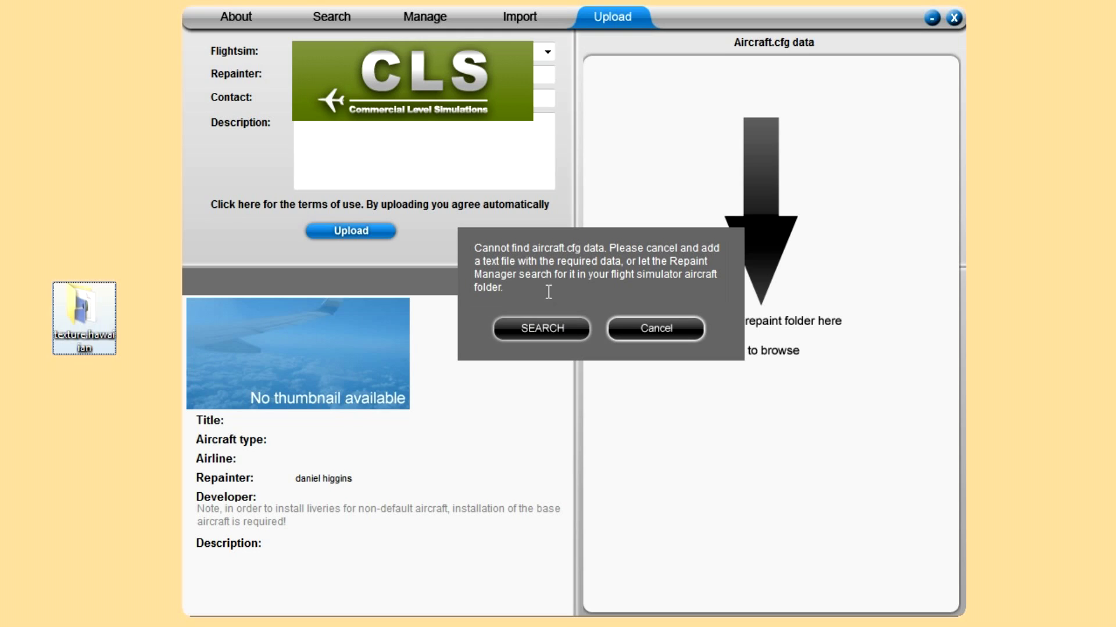
pyautogui.click(542, 328)
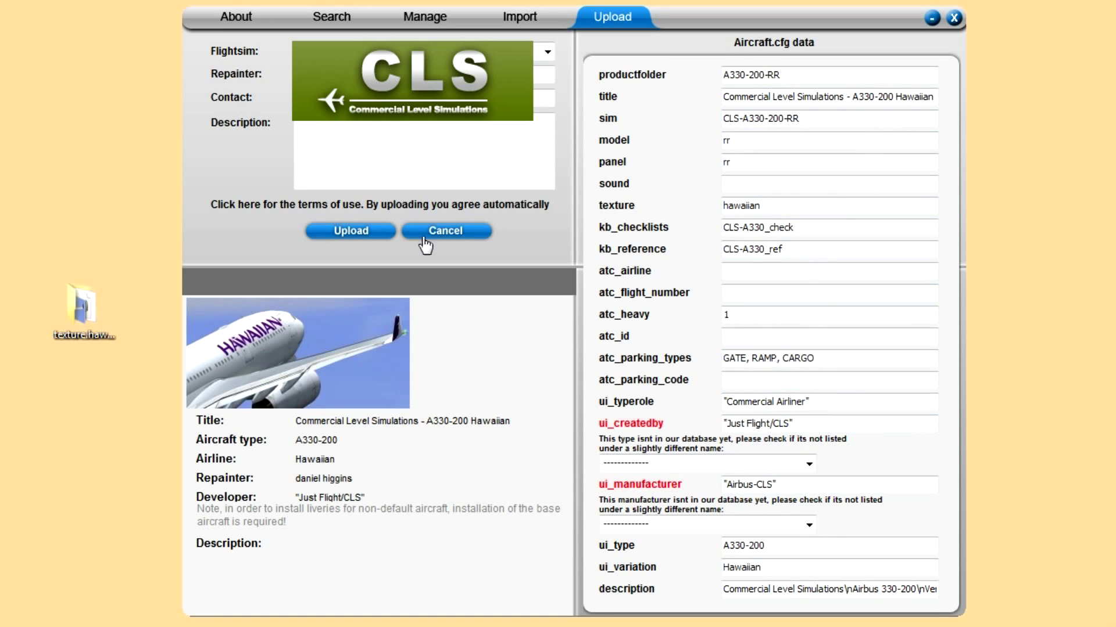
# Enter "Hello people" as the upload description, and clear the description again
pyautogui.click(346, 131)
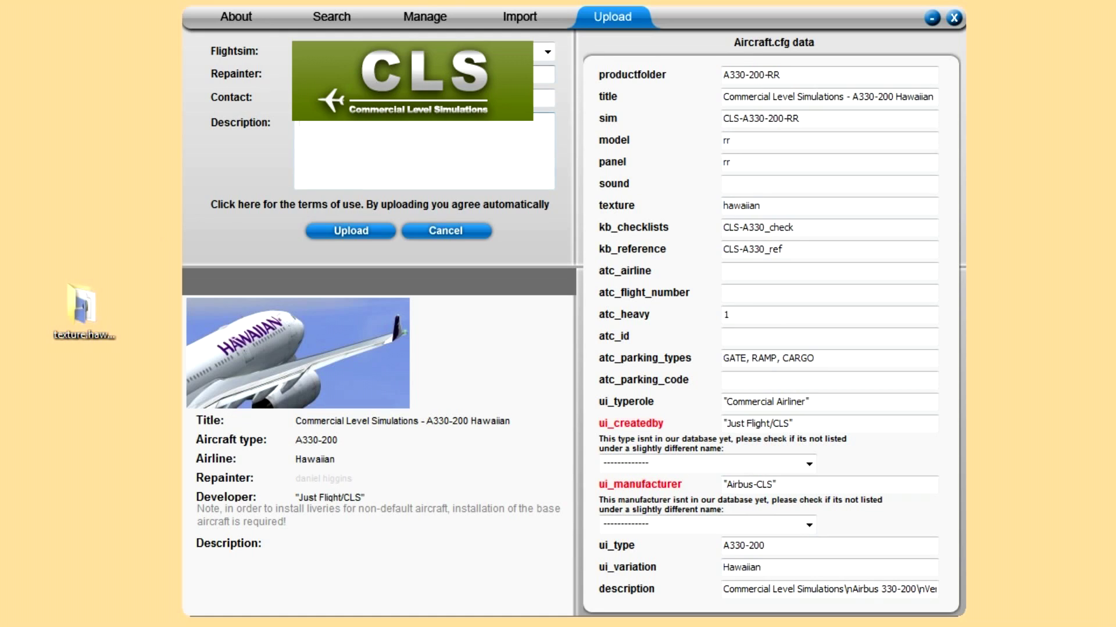
pyautogui.click(389, 142)
pyautogui.write('Hello people')
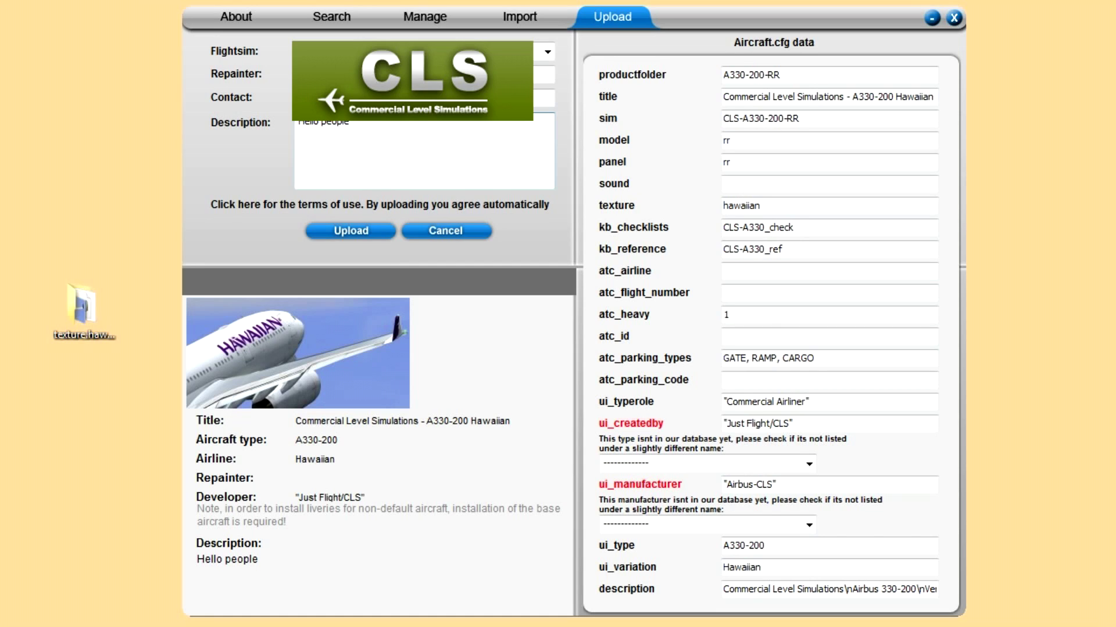
pyautogui.moveTo(299, 122); pyautogui.dragTo(375, 131)
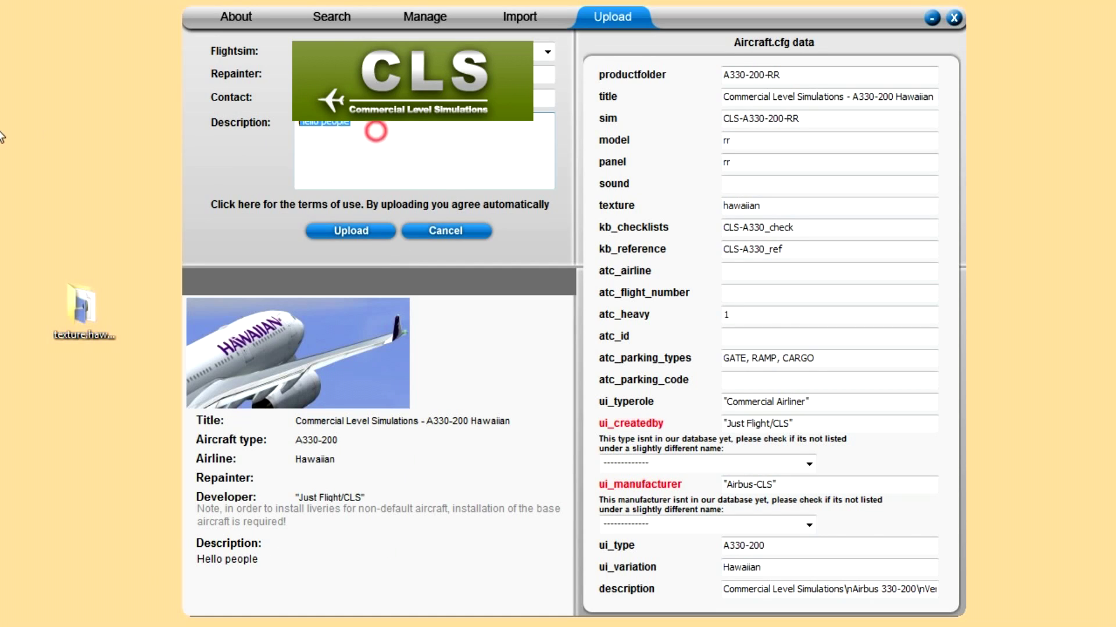
pyautogui.press('BackSpace')
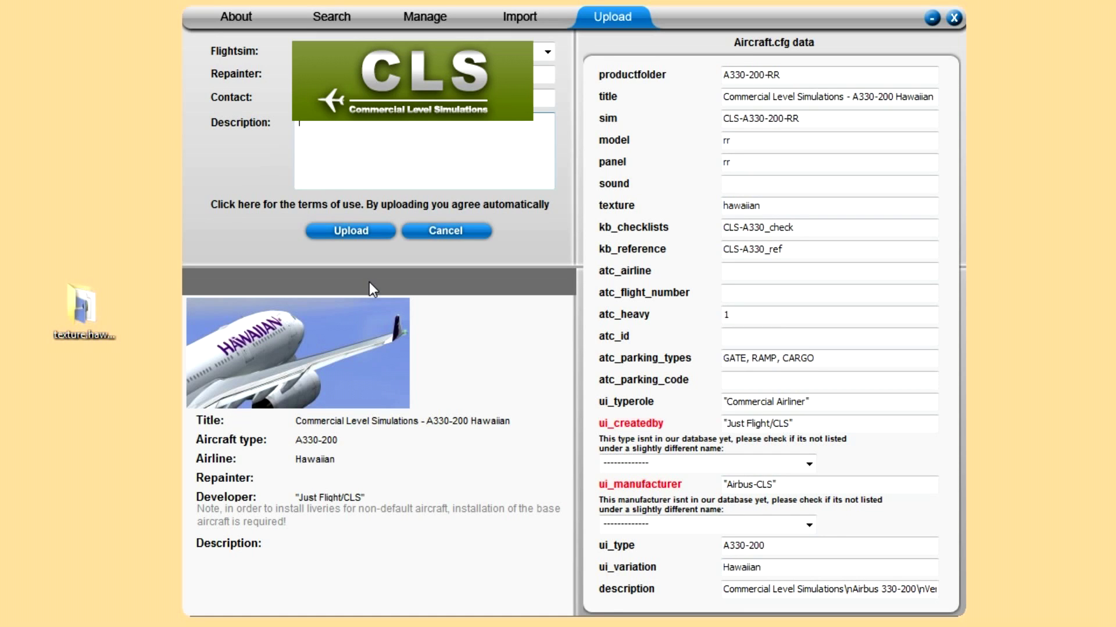
# Return to the livery search and view the details of the A330-300 KLM repaint among the latest uploads
pyautogui.click(334, 19)
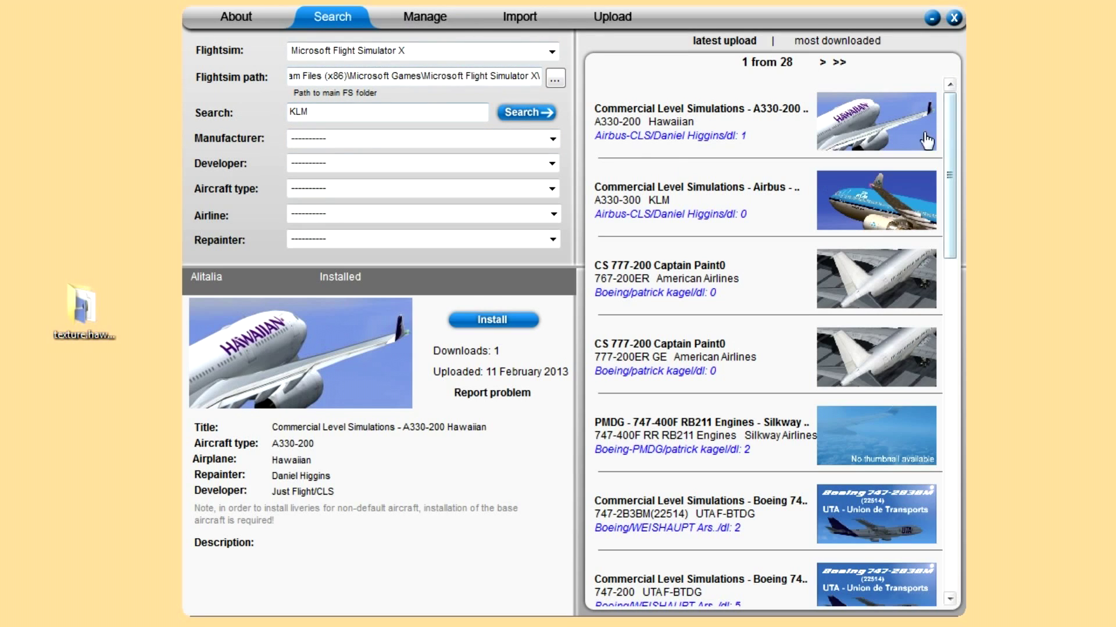
pyautogui.click(875, 224)
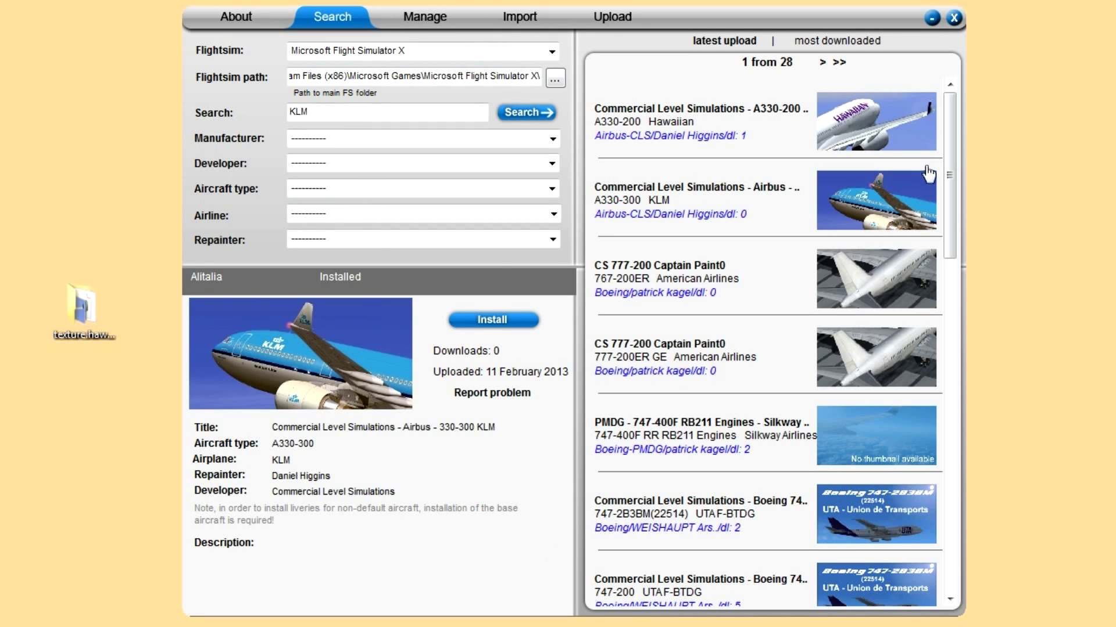
pyautogui.moveTo(949, 158); pyautogui.dragTo(954, 134)
# Open the installed repaints and examine the aircraft.cfg entries of the 757-200 RR British Airways 'Wings' repaint
pyautogui.click(424, 18)
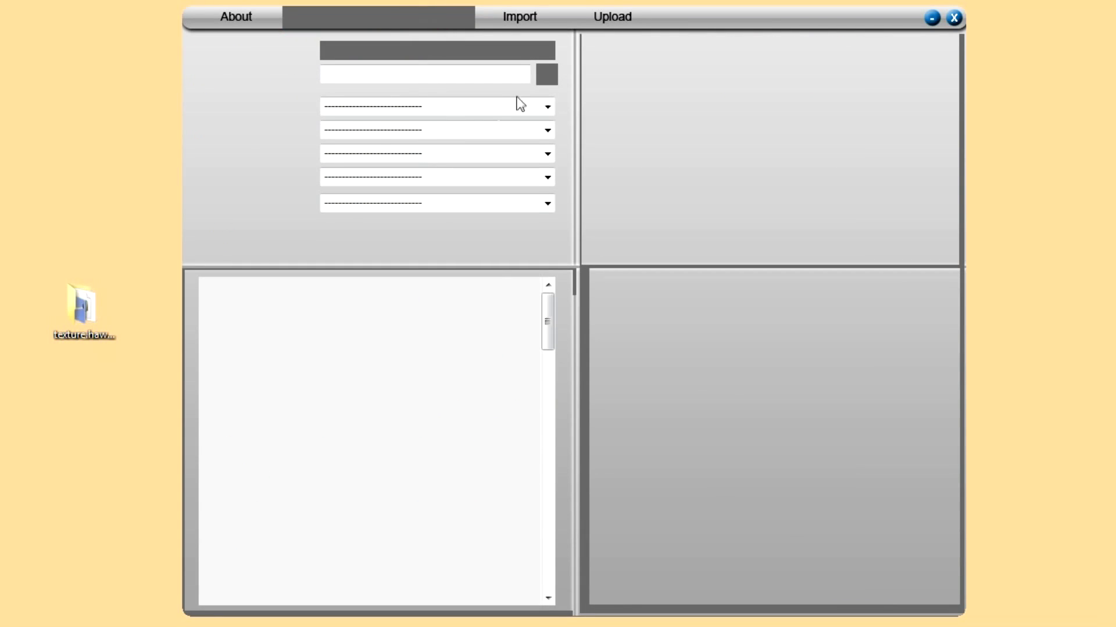
pyautogui.moveTo(548, 306); pyautogui.dragTo(298, 433)
pyautogui.click(293, 424)
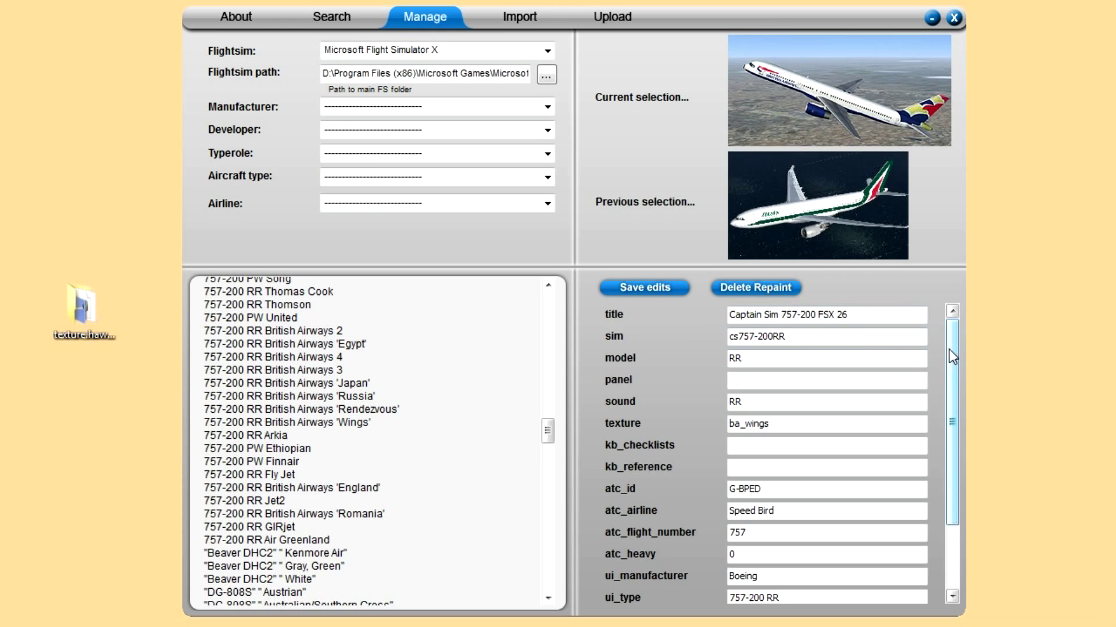
pyautogui.moveTo(948, 381); pyautogui.dragTo(775, 498)
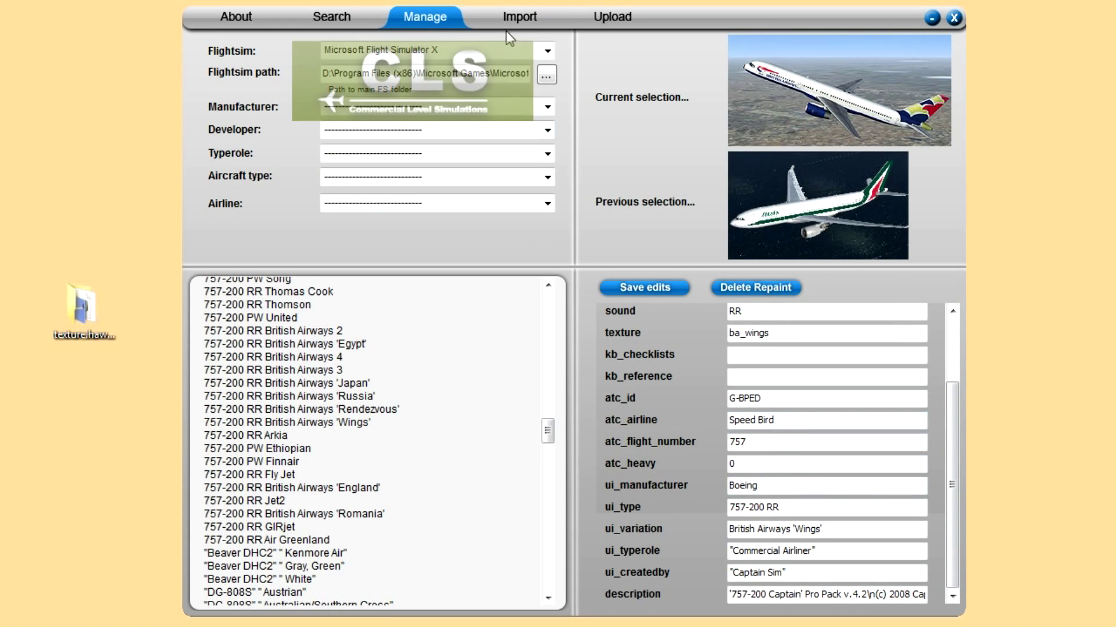
# Return to the Upload page and cancel the prepared A330-200 Hawaiian repaint upload
pyautogui.click(606, 15)
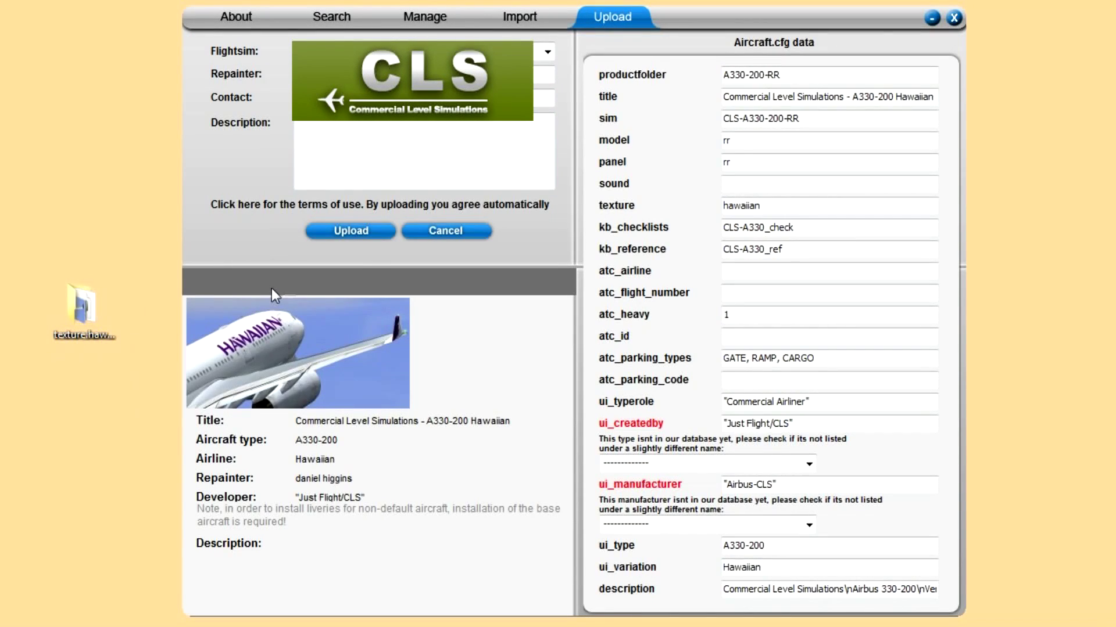
pyautogui.click(446, 231)
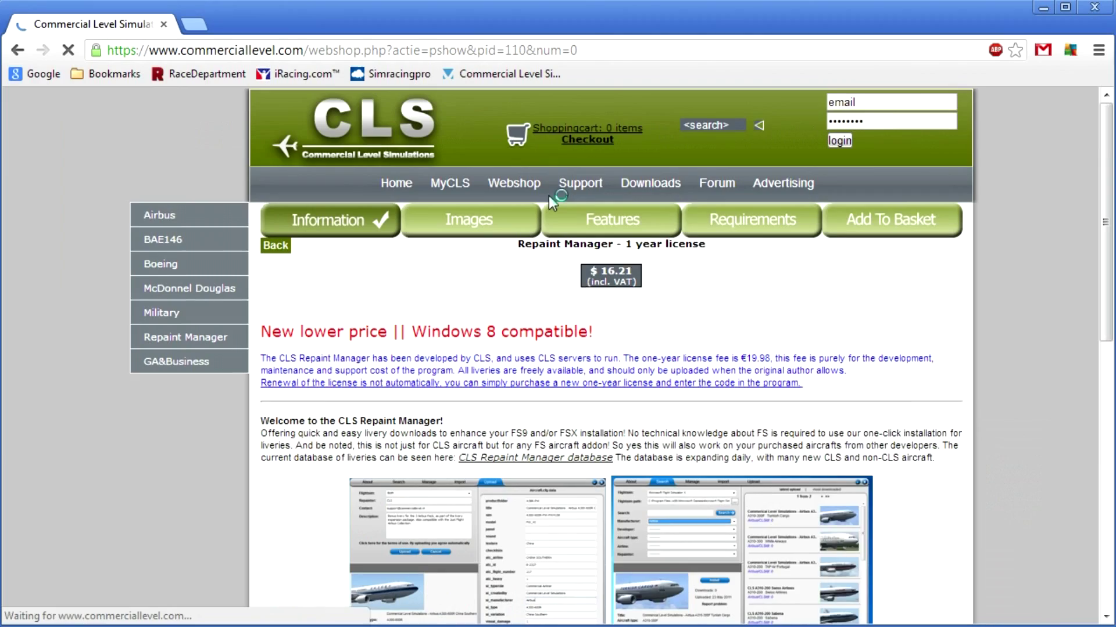
# Switch to the browser and review the Features and Information pages of the Repaint Manager 1-year license on the CLS webshop
pyautogui.scroll(-3, 643, 284)
pyautogui.scroll(2, 623, 295)
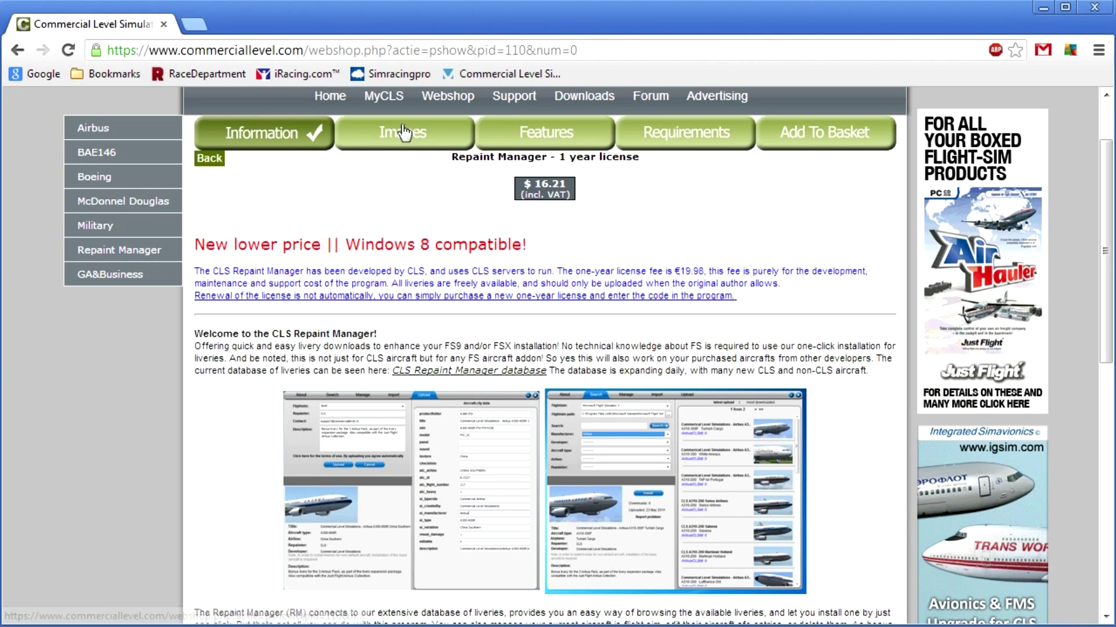
pyautogui.click(572, 134)
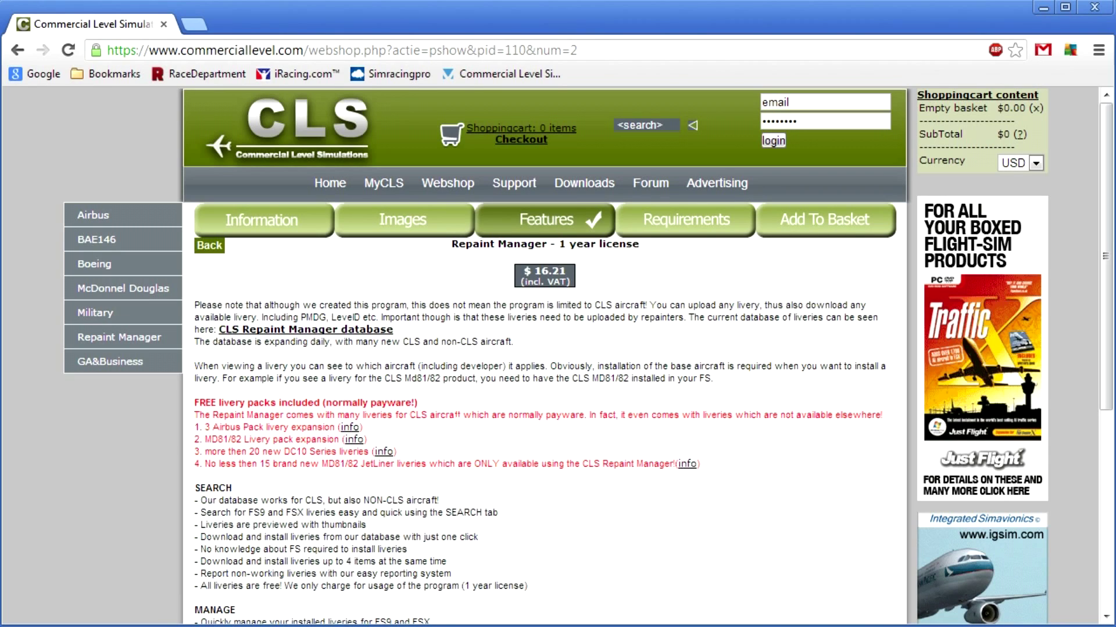
pyautogui.click(271, 223)
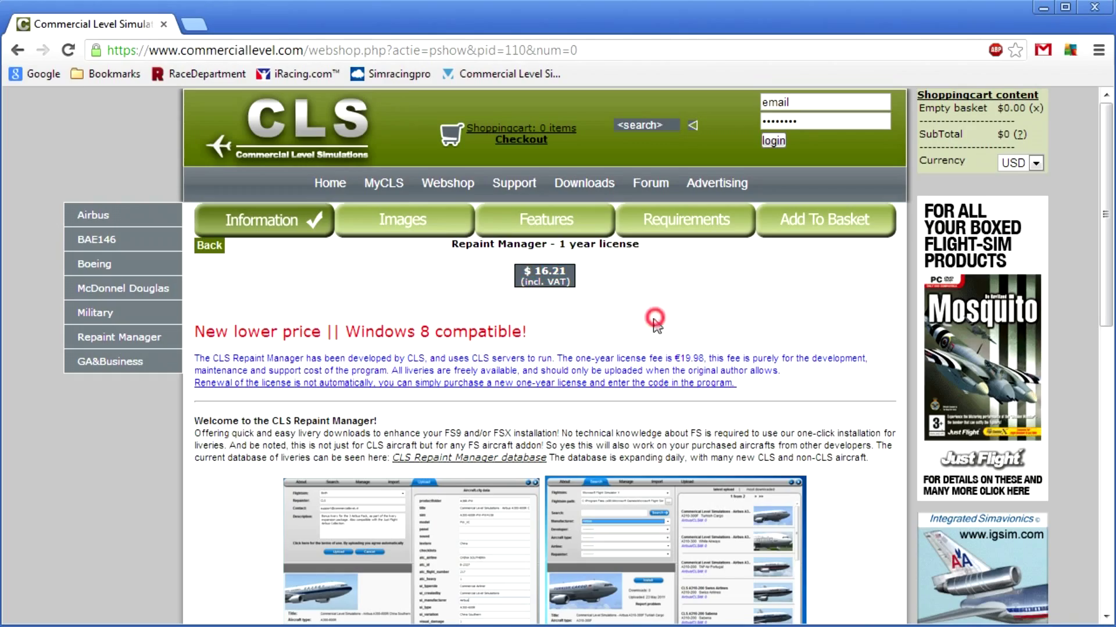
pyautogui.scroll(-3, 553, 299)
pyautogui.scroll(-8, 553, 299)
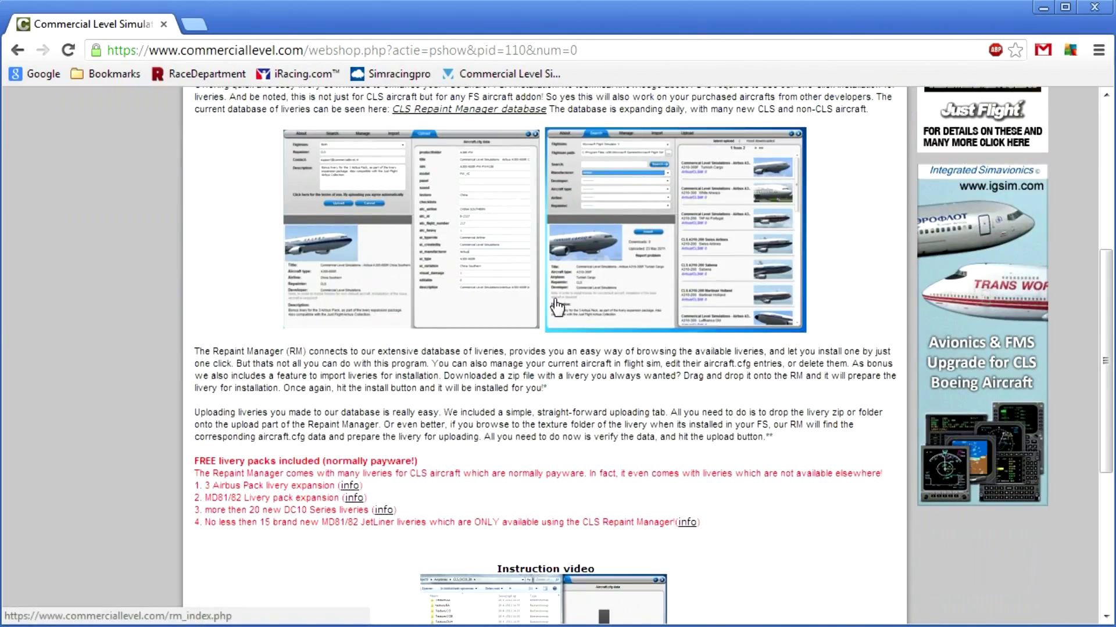
pyautogui.scroll(10, 557, 341)
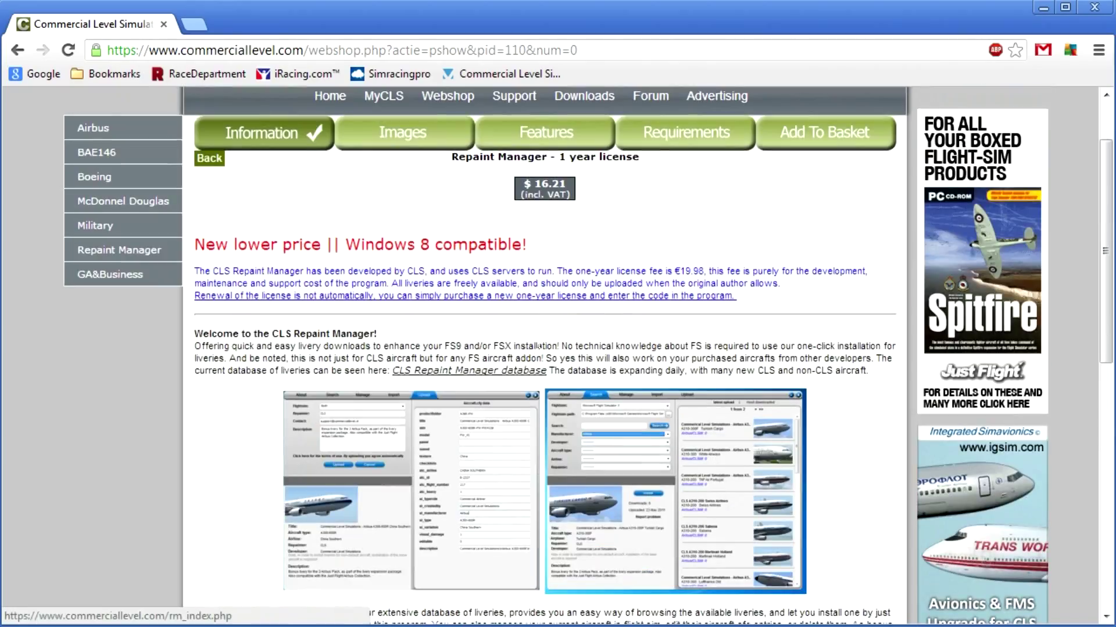